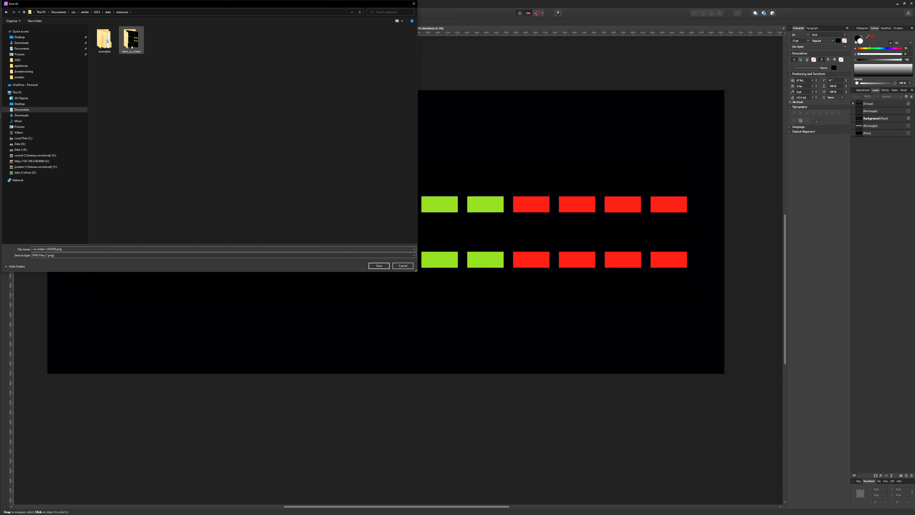
Step: Check the contents of the retro_vu_meter resources folder, dismiss the save dialog and switch to VSXu Artiste
double_click(132, 47)
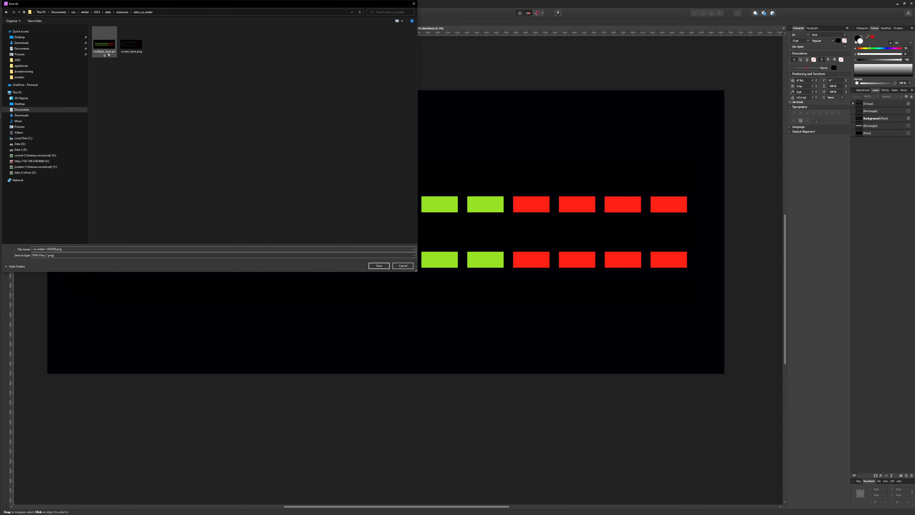
left_click(403, 265)
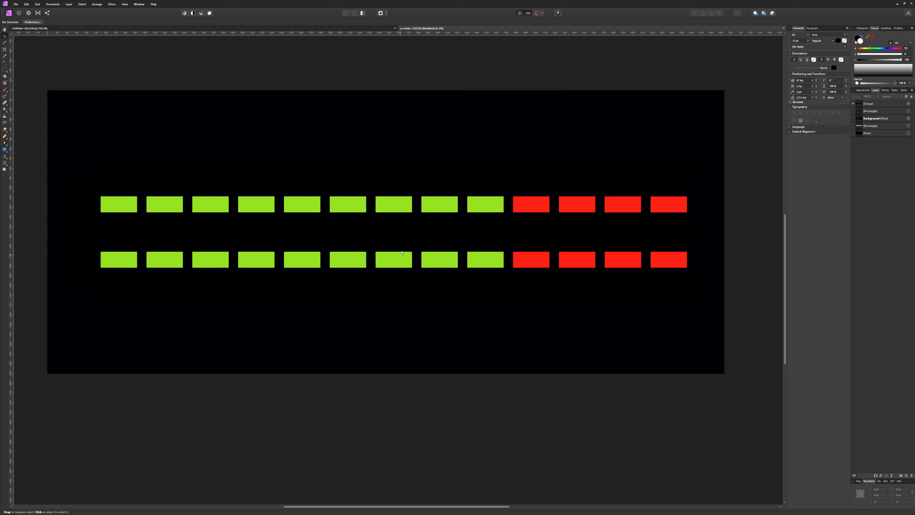
key("alt+Tab")
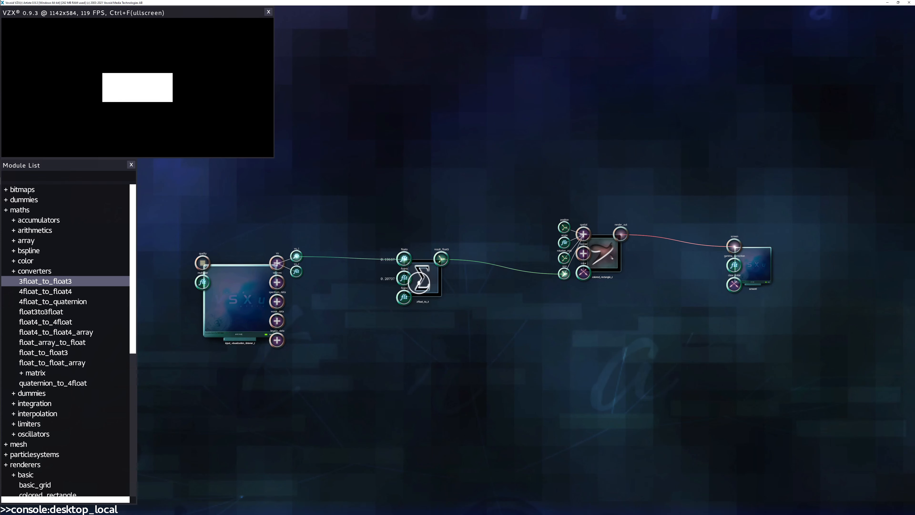
Step: Spread the 3float_to_3, colored_rectangle and input_visualization_listener modules apart to make room between them
left_click_drag(423, 290, 424, 286)
left_click(605, 255)
left_click_drag(605, 255, 618, 248)
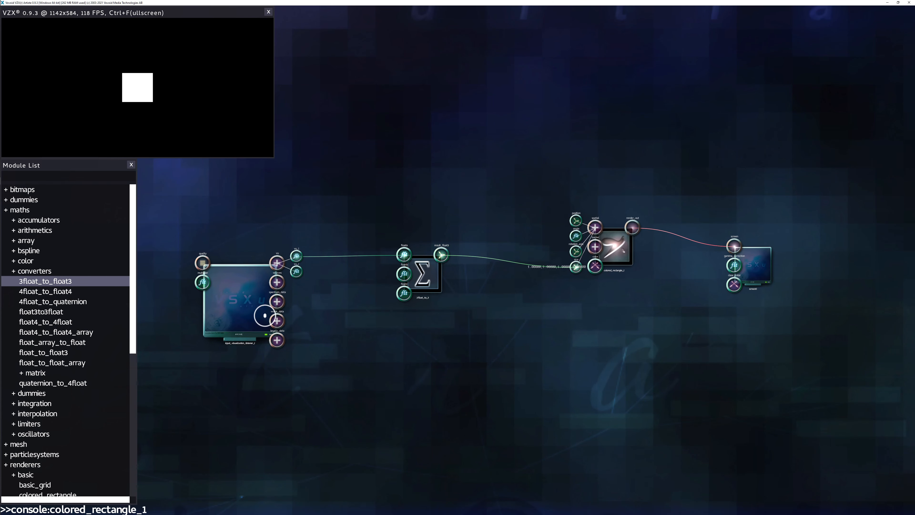
left_click_drag(265, 317, 235, 312)
Step: Add a blend_layers module from the texture effects category to the empty area below the existing chain
left_click(31, 212)
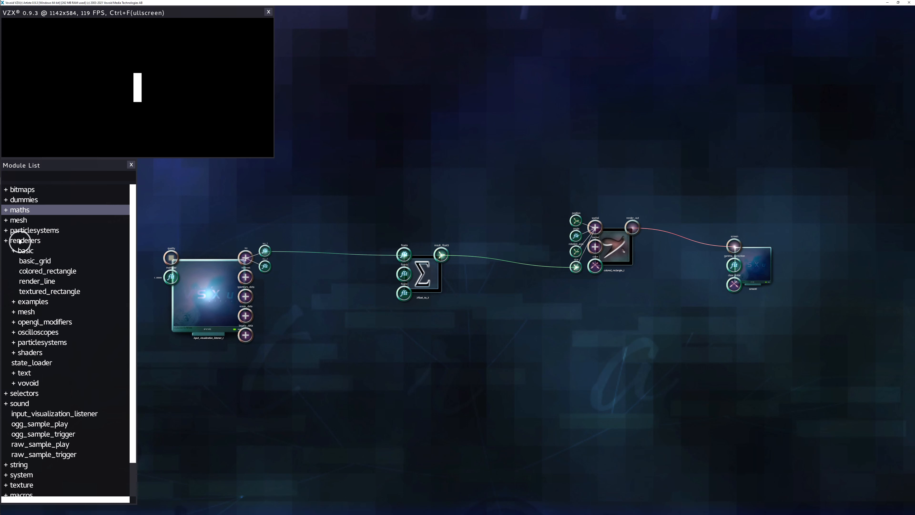
left_click(22, 241)
left_click(27, 260)
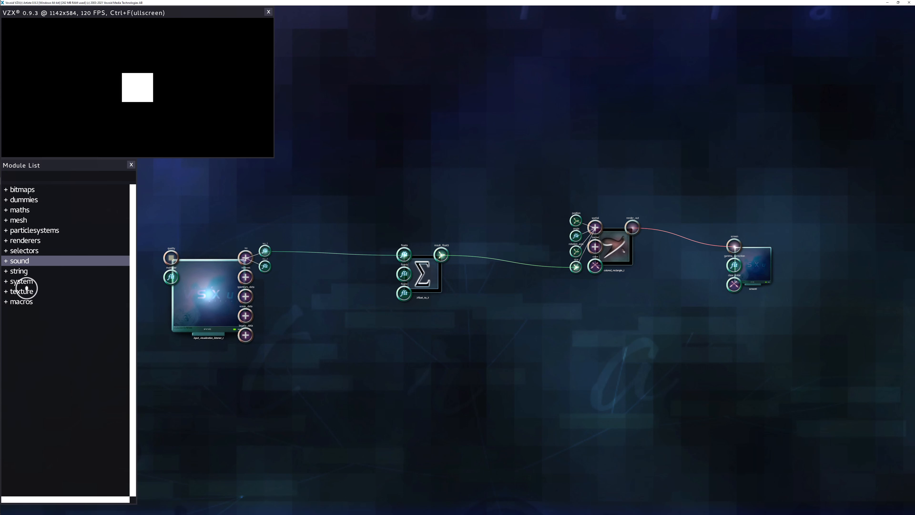
left_click(27, 290)
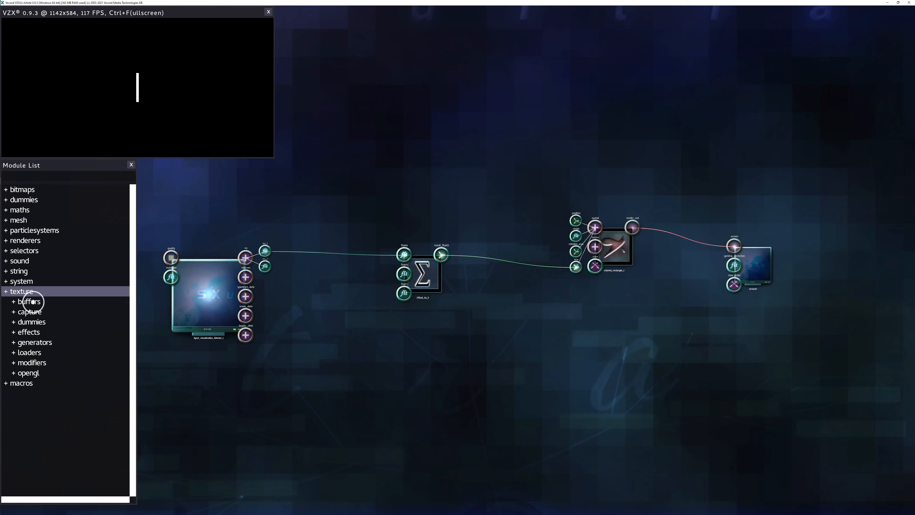
left_click(27, 331)
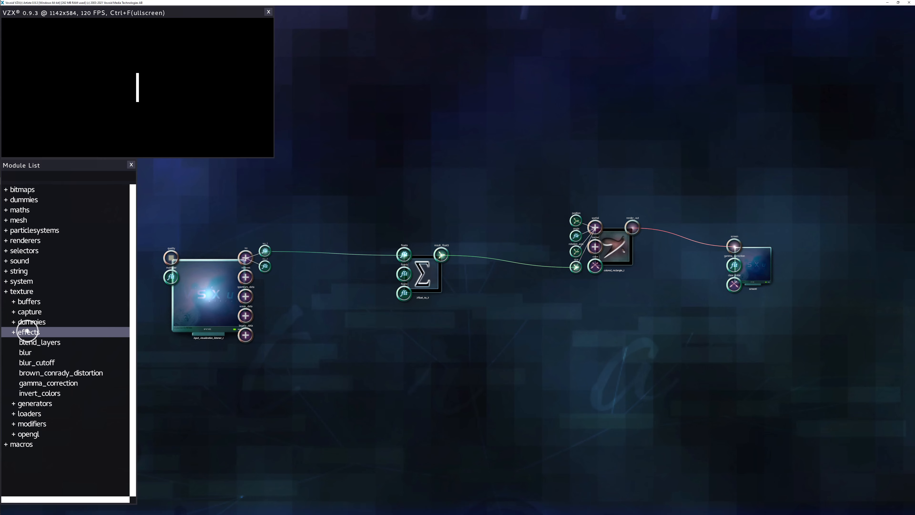
left_click_drag(30, 343, 478, 341)
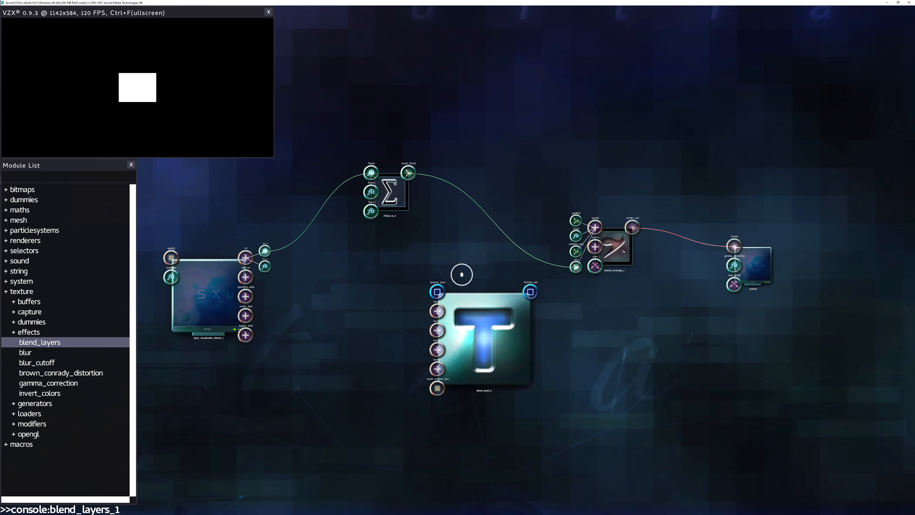
Step: Switch to Affinity Photo to view the VU meter artwork and its layers, and return to VSXu Artiste
key("alt+Tab")
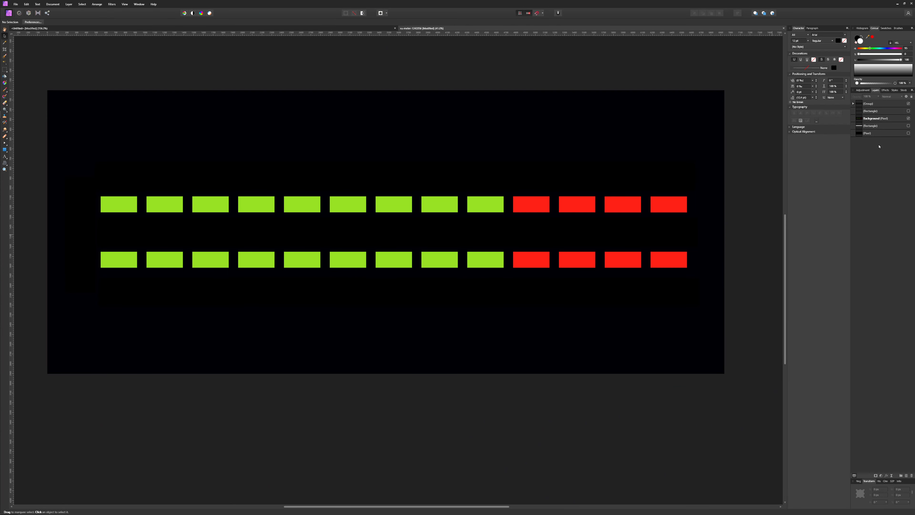
key("alt+Tab")
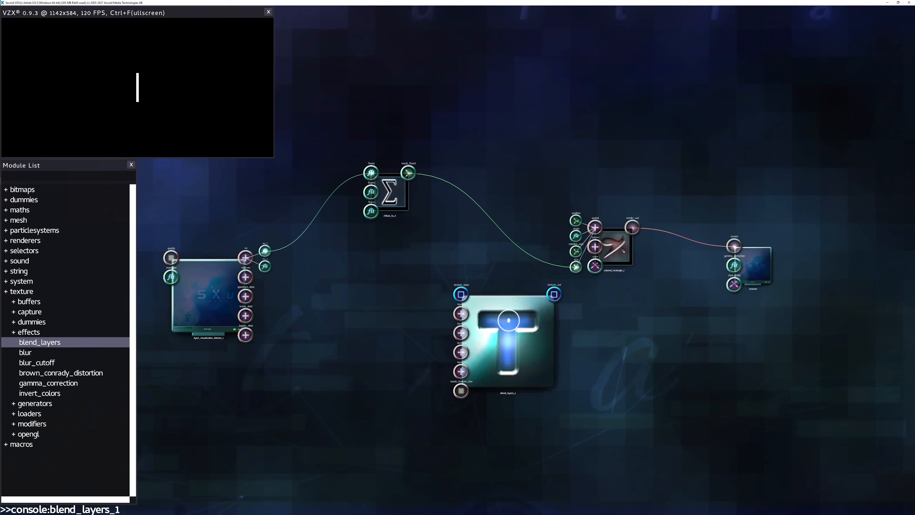
Step: Move the input_visualization_listener and 3float_to_3 modules farther away from blend_layers to free up space
scroll(417, 311, "up", 3)
key("a")
left_click_drag(479, 321, 194, 219)
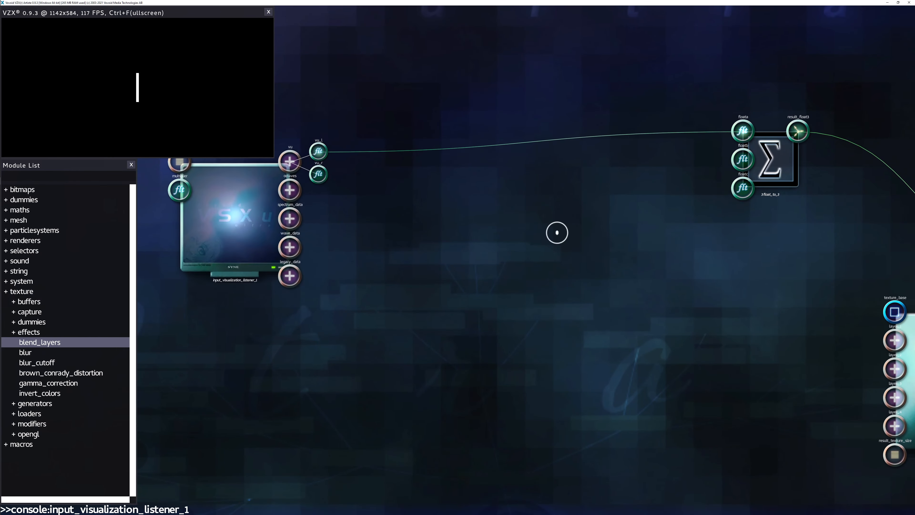
left_click_drag(772, 176, 629, 156)
key("d")
key("s")
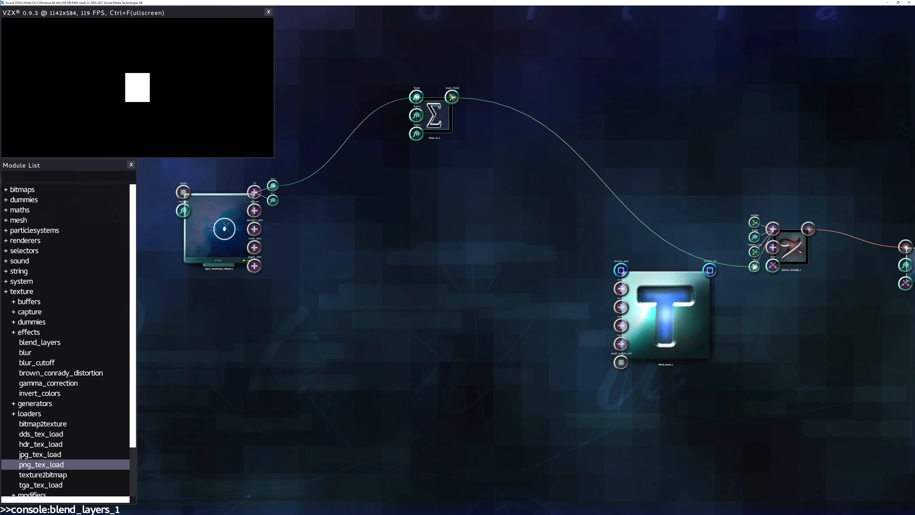
left_click_drag(224, 228, 202, 225)
left_click(439, 124)
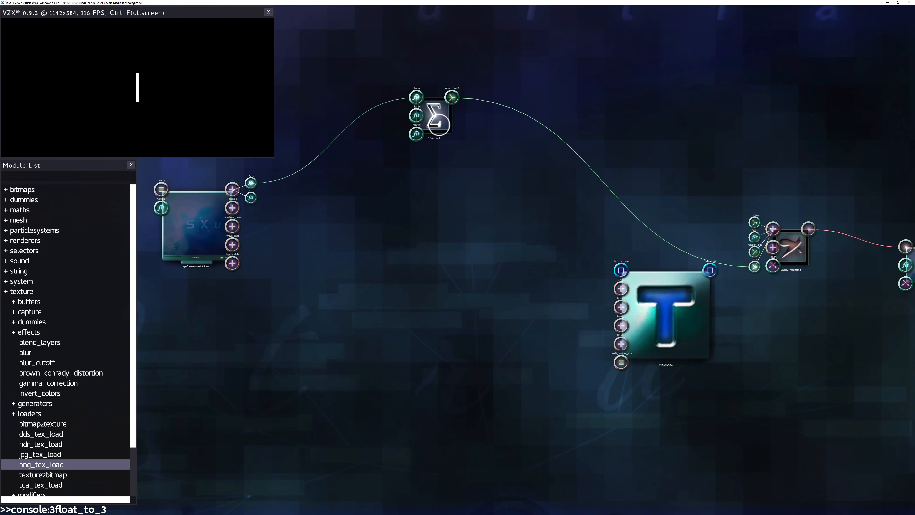
left_click_drag(439, 125, 435, 140)
Step: Shift the blend_layers module away from the colored_rectangle inputs so that the two modules sit farther apart
key("f")
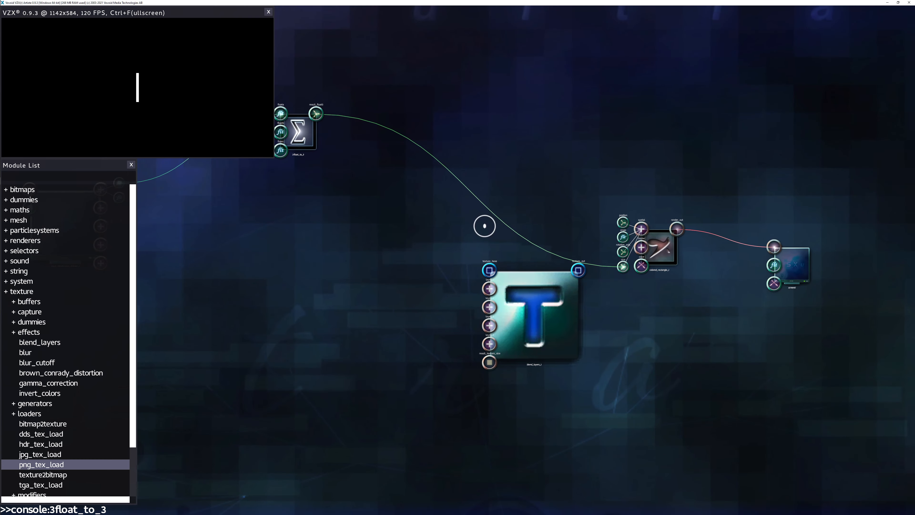
key("f")
key("r")
key("f")
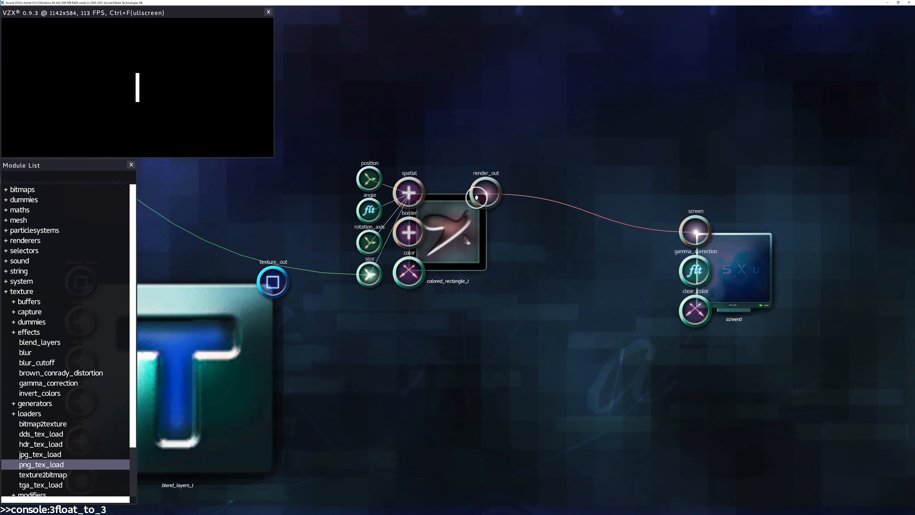
key("s")
left_click_drag(429, 346, 426, 319)
key("w")
key("s")
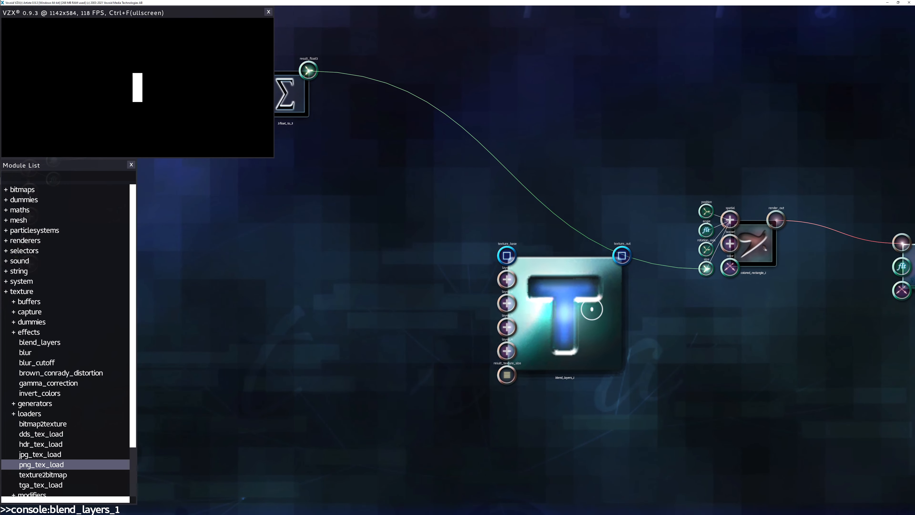
left_click_drag(593, 311, 554, 293)
key("s")
key("w")
key("s")
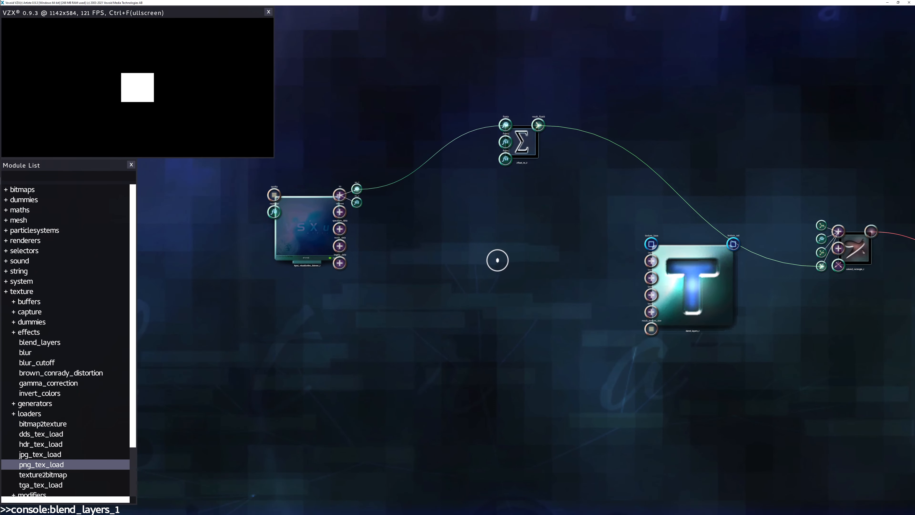
Step: Add a render_surface_single module from the texture buffers category to the workspace
left_click(22, 303)
left_click(23, 303)
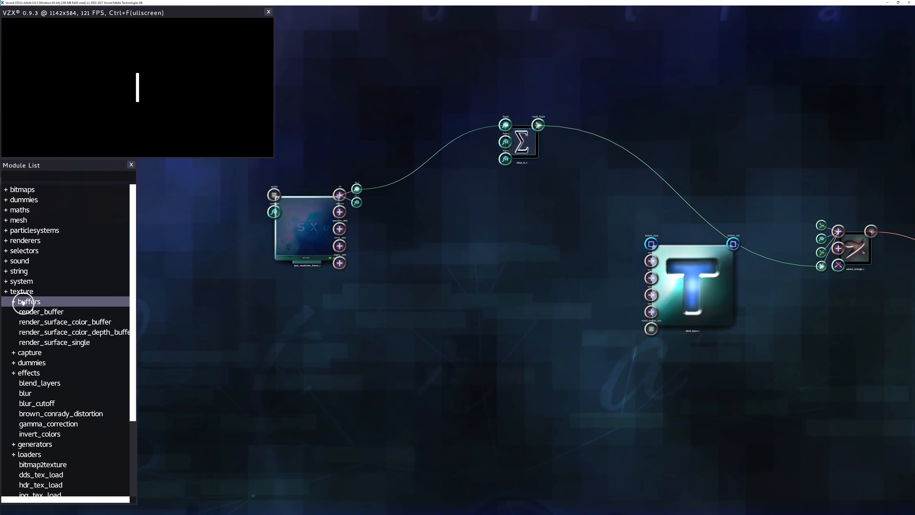
left_click(37, 340)
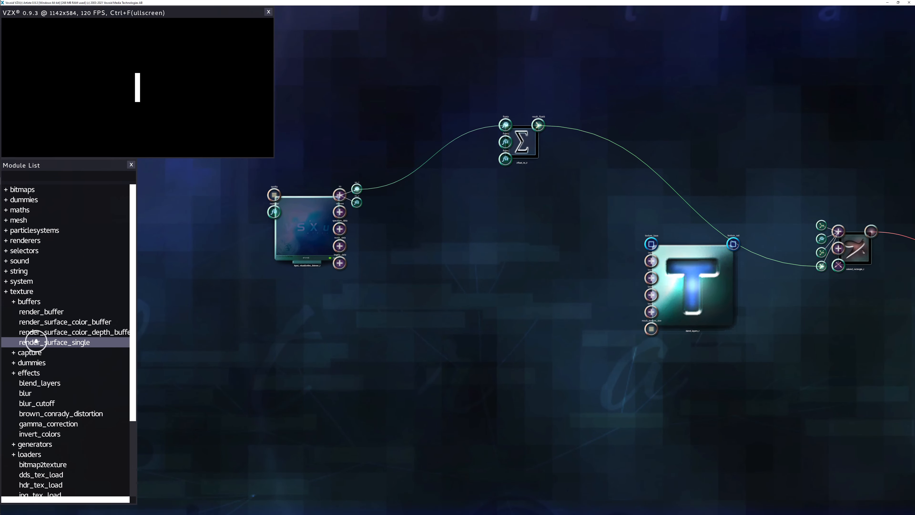
left_click_drag(37, 341, 316, 200)
Step: Disconnect colored_rectangle from the screen module and connect its render_out to the render_in of render_surface_single
key("d")
key("d")
right_click(642, 225)
left_click(650, 229)
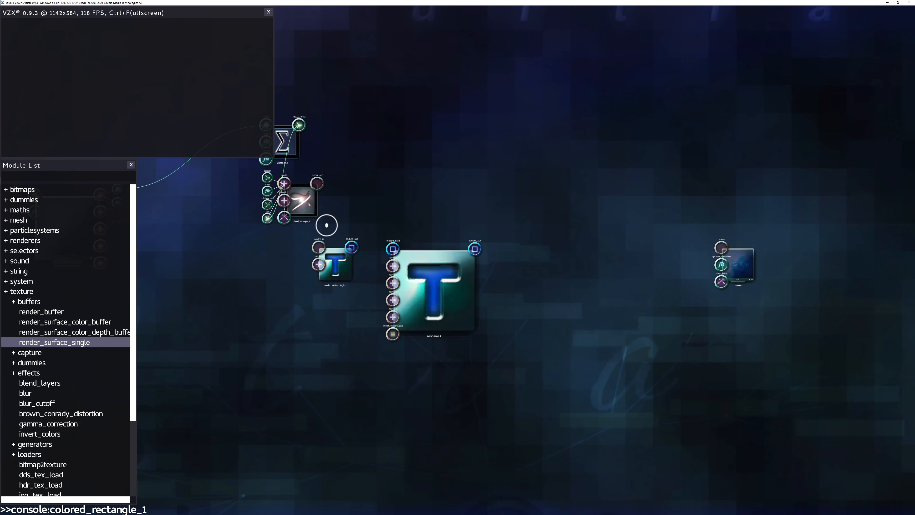
left_click_drag(322, 247, 317, 184)
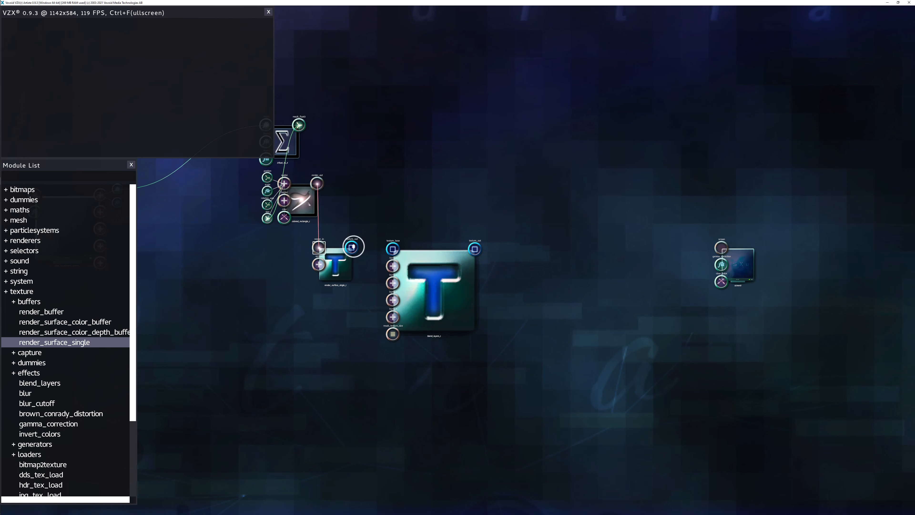
Step: Connect render_surface_single's texture_out to blend_layers' texture_base and spread the modules out along the chain
left_click_drag(352, 247, 514, 264)
left_click_drag(360, 266, 393, 243)
left_click_drag(305, 202, 314, 188)
left_click_drag(287, 142, 230, 148)
left_click_drag(572, 279, 536, 257)
Step: Add a textured_rectangle module from the basic renderers between blend_layers and the screen module
scroll(539, 258, "up", 3)
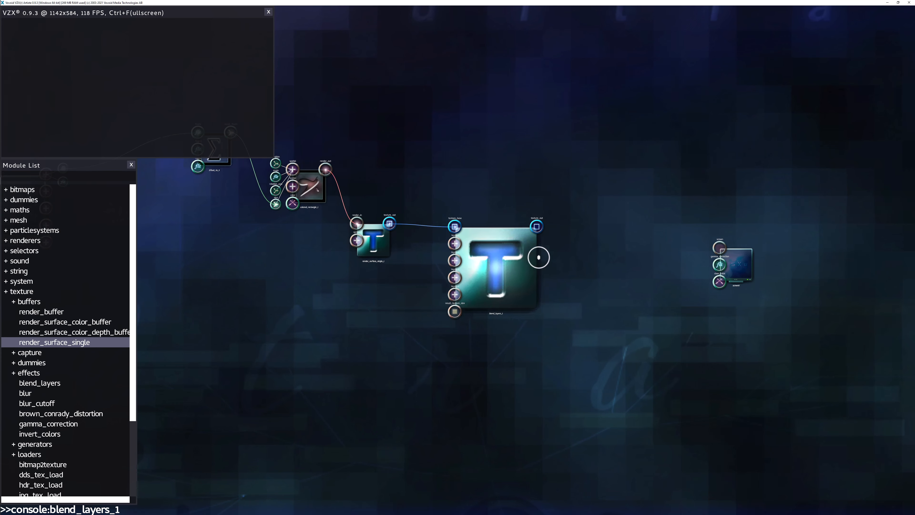
scroll(480, 257, "up", 2)
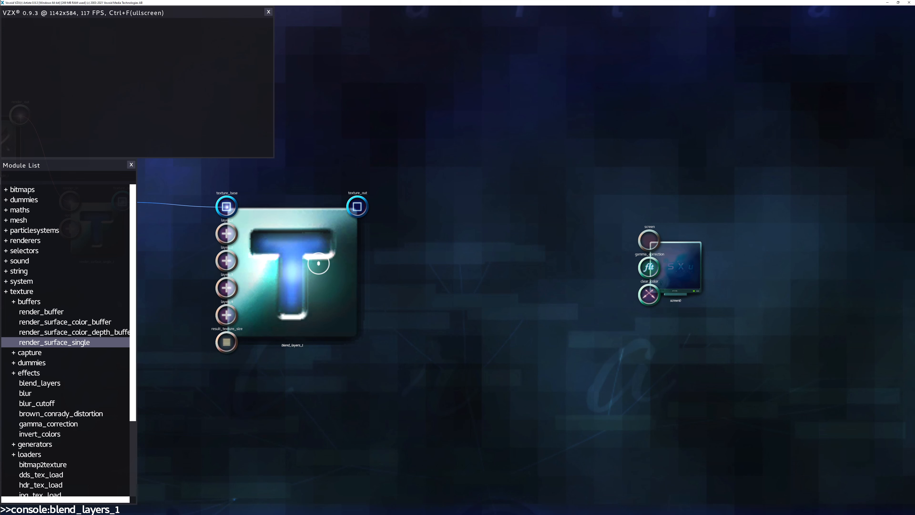
left_click(52, 239)
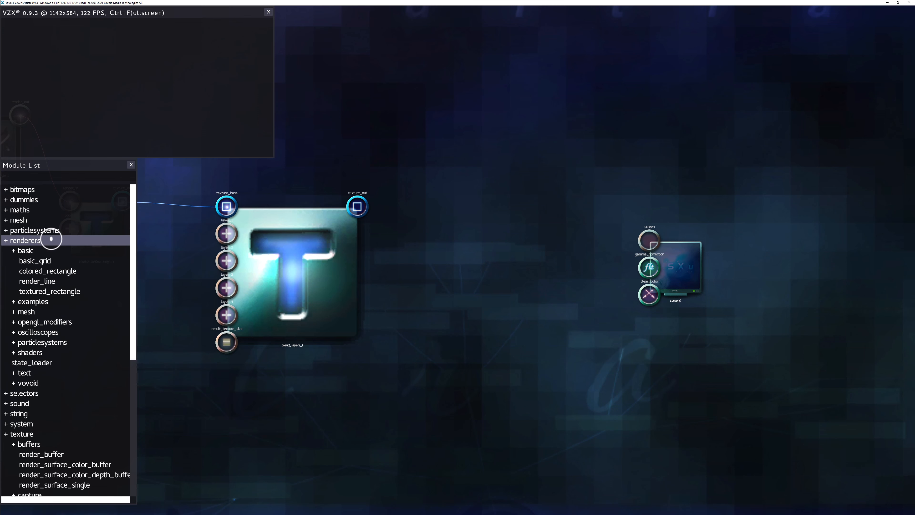
left_click(47, 250)
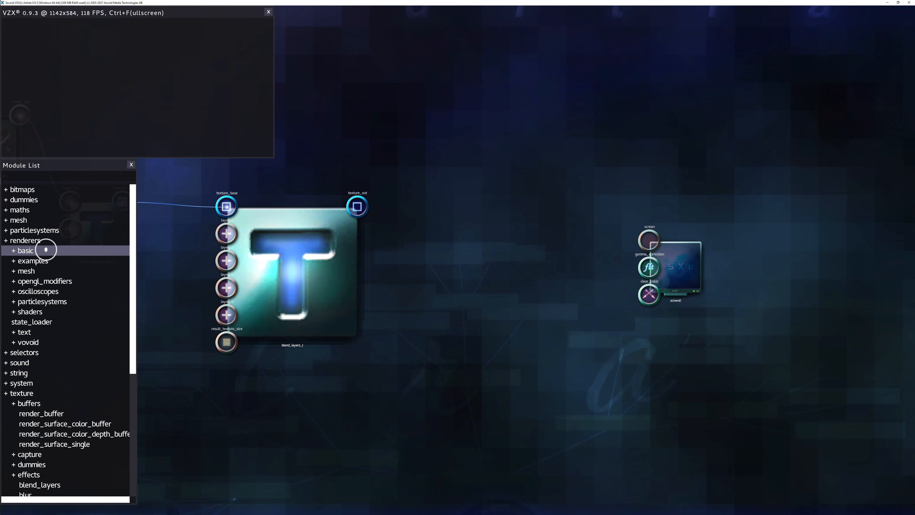
left_click(46, 250)
left_click_drag(42, 291, 485, 258)
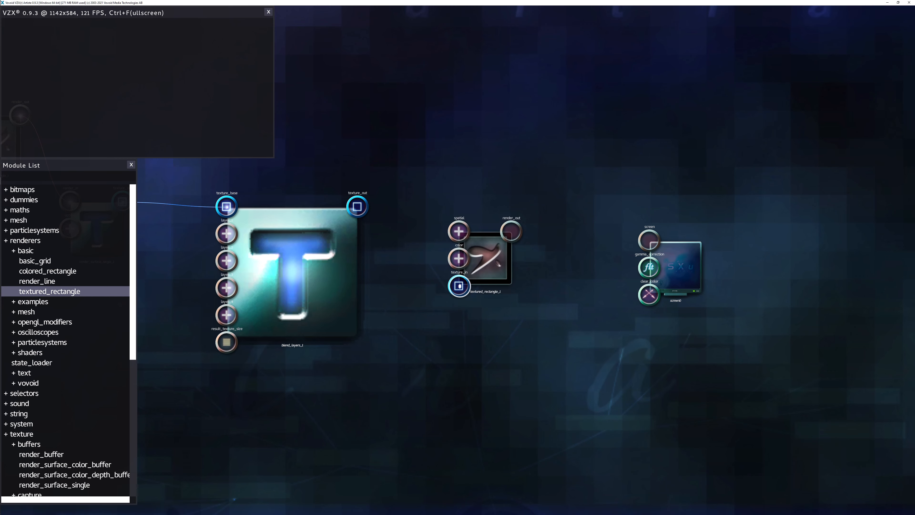
Step: Connect blend_layers' texture_out to textured_rectangle's texture_in, and textured_rectangle's render_out to the screen input
left_click_drag(460, 287, 357, 207)
left_click_drag(513, 234, 650, 241)
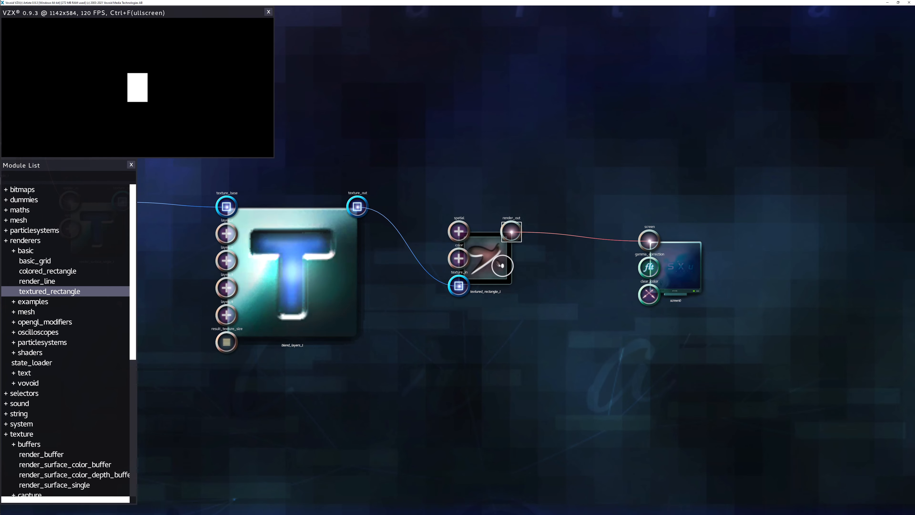
left_click_drag(501, 265, 511, 257)
Step: Line up the 3float_to_3, colored_rectangle and render_surface_single modules in a compact row
scroll(508, 256, "down", 1)
scroll(509, 256, "down", 2)
key("Left")
key("Left")
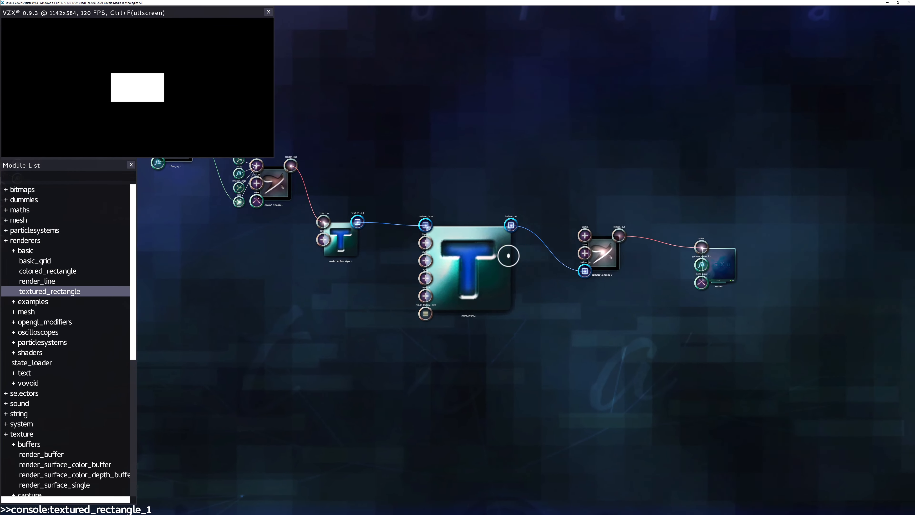
left_click_drag(374, 170, 363, 144)
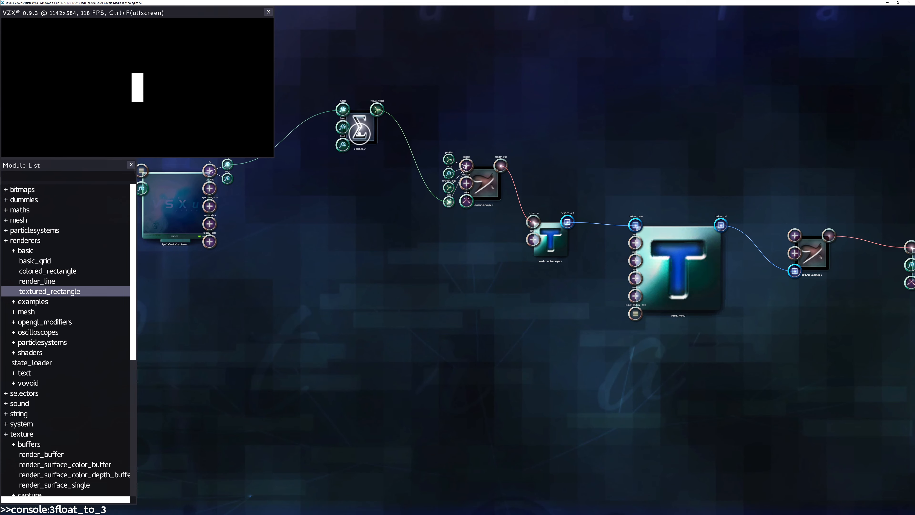
left_click_drag(483, 184, 438, 134)
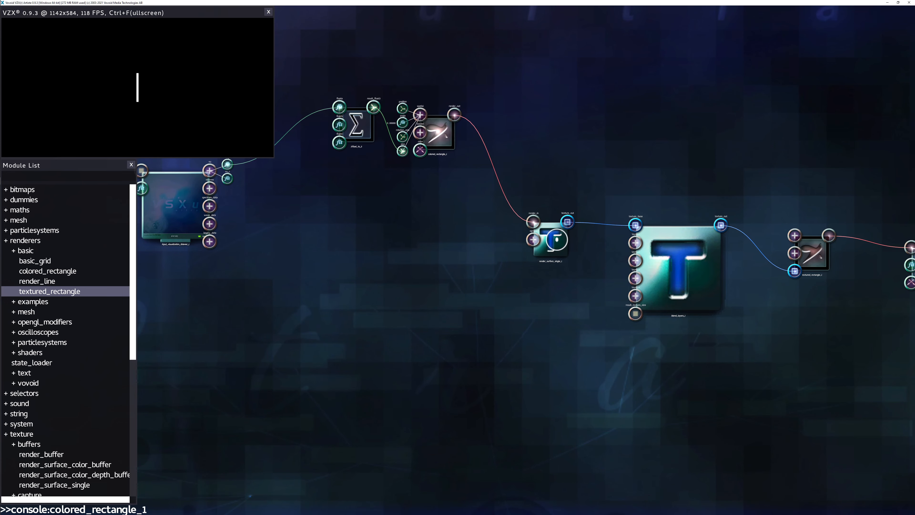
left_click_drag(551, 240, 507, 137)
Step: Move the blend_layers module up beside render_surface_single so that it continues the row
key("Right")
key("Up")
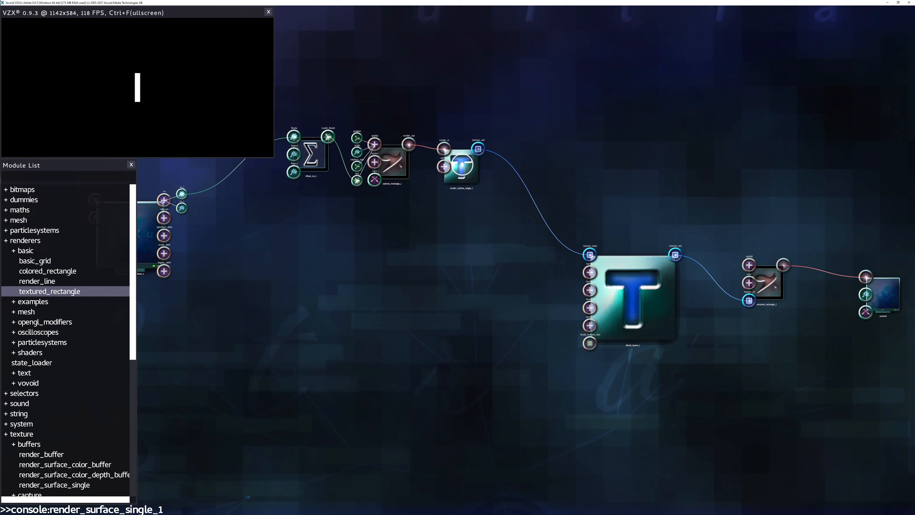
scroll(459, 170, "up", 2)
key("Right")
key("Up")
left_click_drag(392, 188, 393, 184)
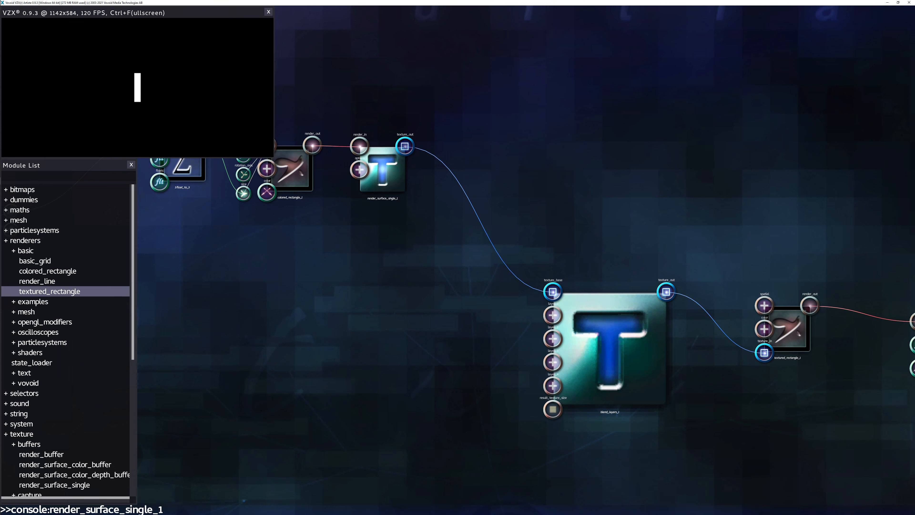
left_click_drag(631, 376, 552, 229)
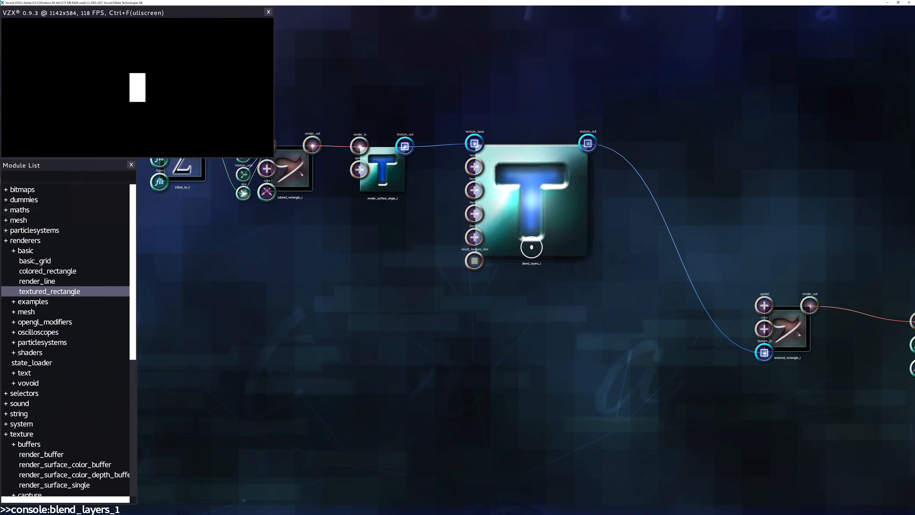
key("Right")
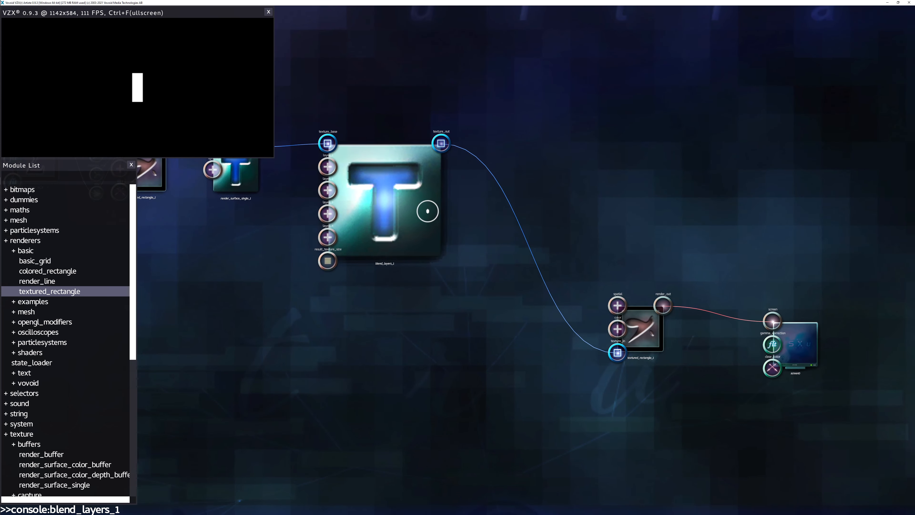
Step: Move textured_rectangle up beside blend_layers' output, shift blend_layers slightly below the row, and tidy the spacing of the preceding modules
key("Left")
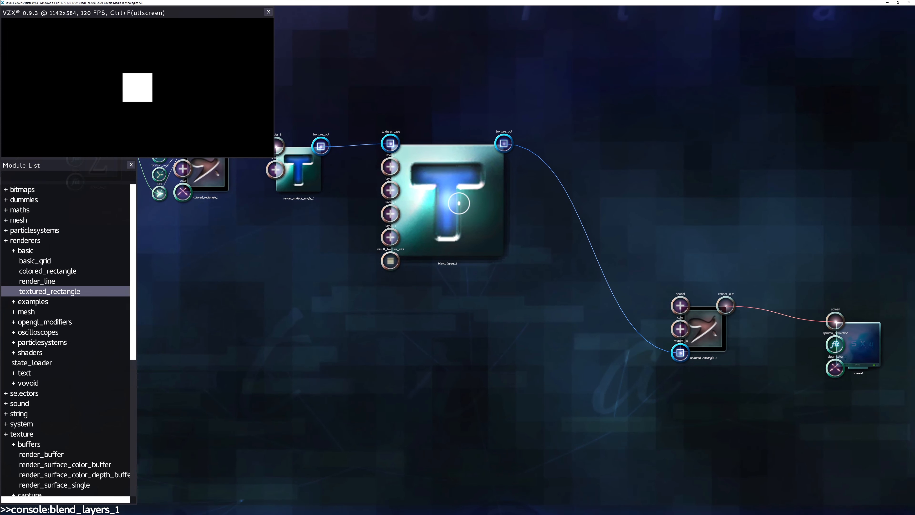
left_click_drag(694, 335, 599, 140)
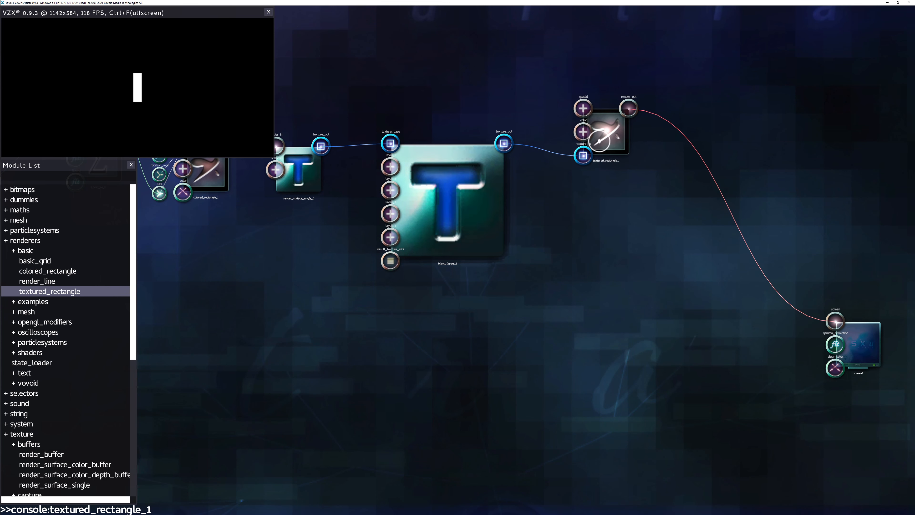
left_click_drag(605, 137, 680, 212)
left_click_drag(441, 199, 508, 272)
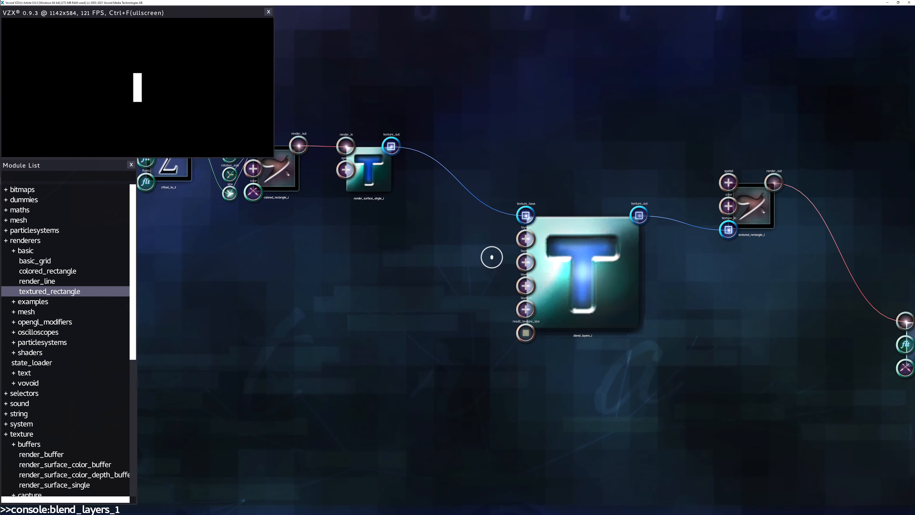
left_click(492, 176)
left_click(403, 169)
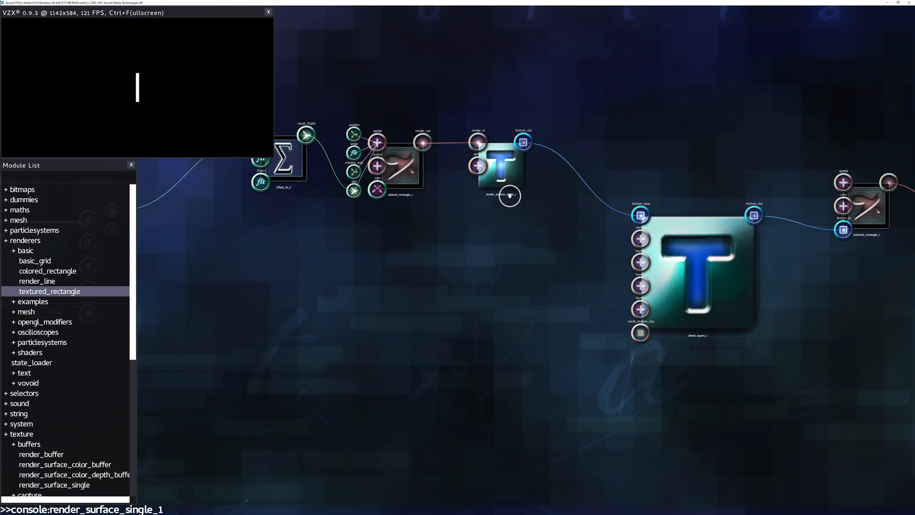
Step: Examine the inputs of blend_layers and the options available for its result_texture_size
key("Right")
scroll(521, 241, "up", 4)
left_click_drag(507, 282, 503, 262)
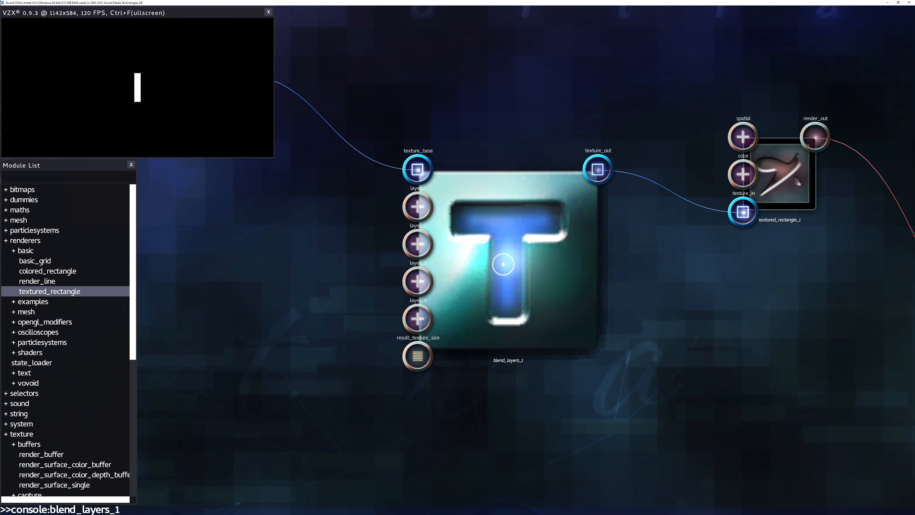
scroll(493, 253, "up", 4)
key("Left")
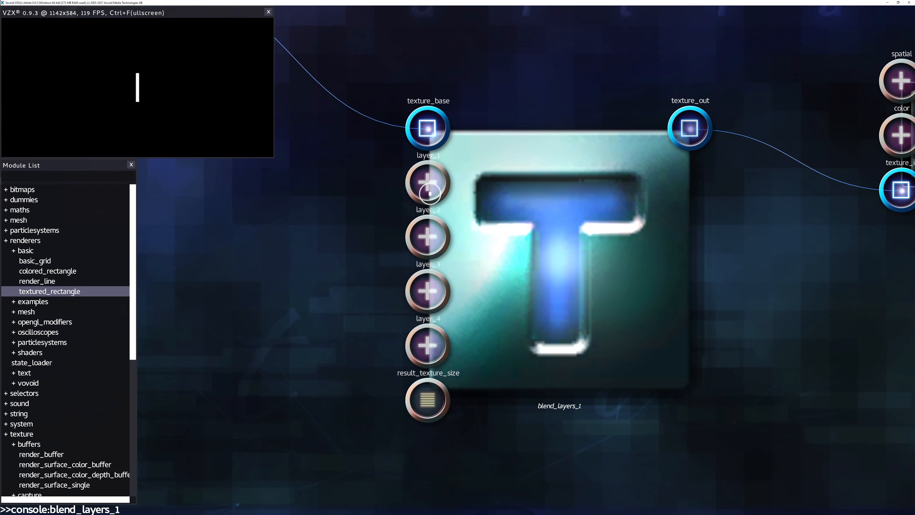
key("Left")
key("Down")
mouse_move(483, 364)
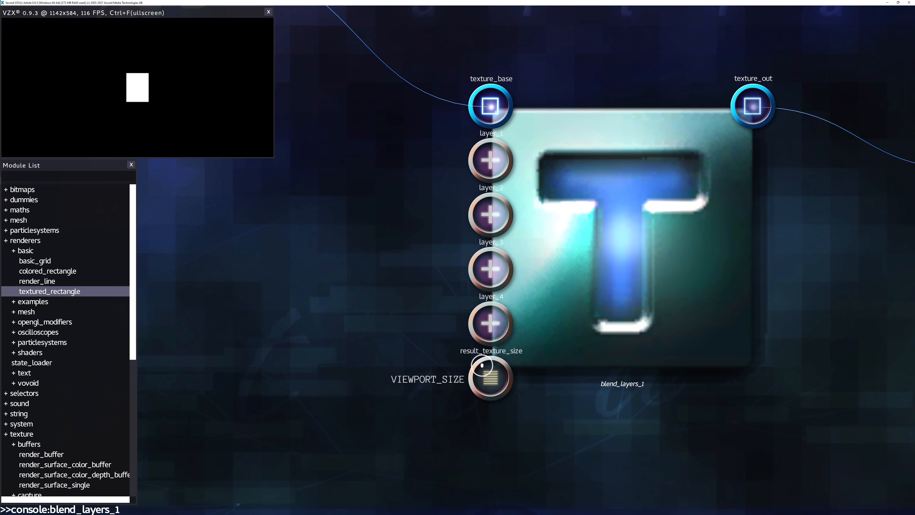
key("Down")
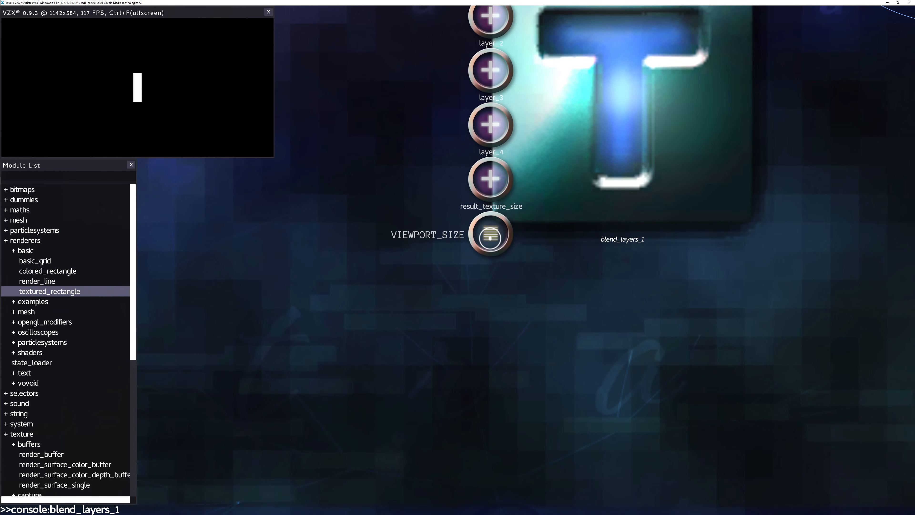
left_click(489, 239)
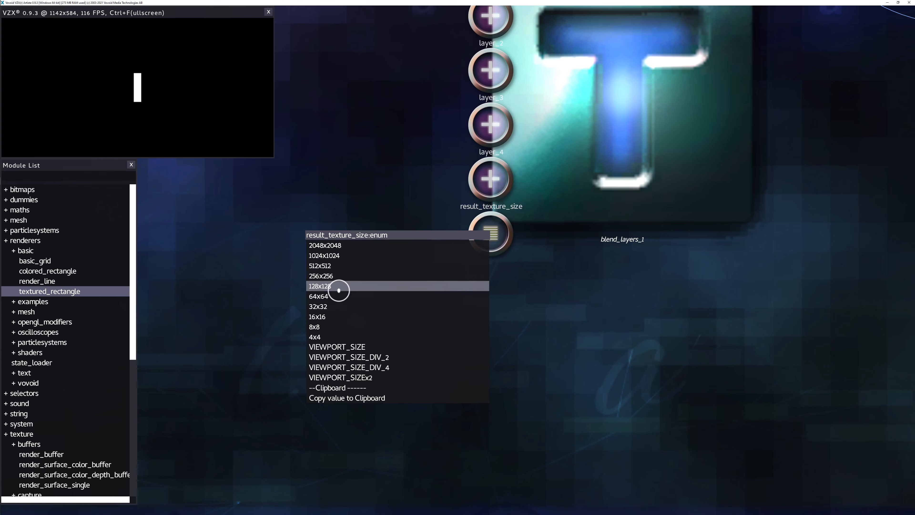
left_click(586, 181)
key("Up")
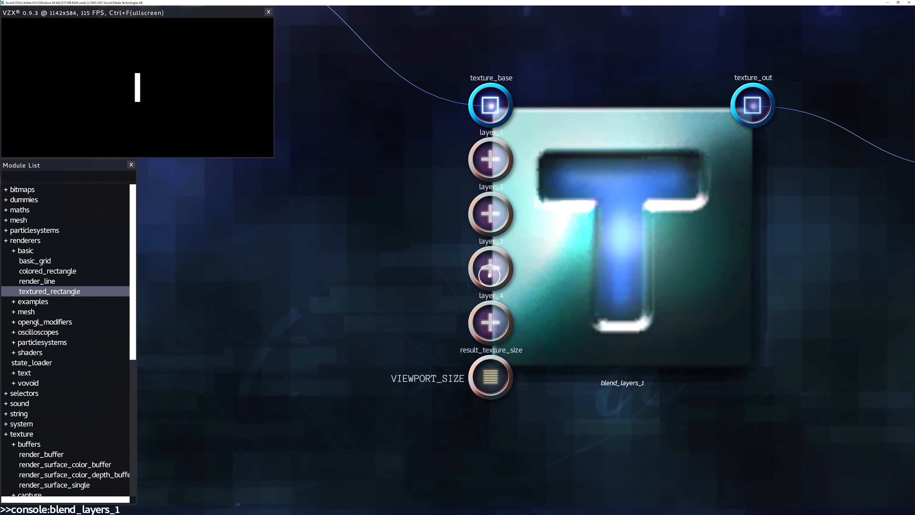
Step: Expand layer_1 of blend_layers and set its layer_1_type to SOLID_COLOR
left_click(489, 165)
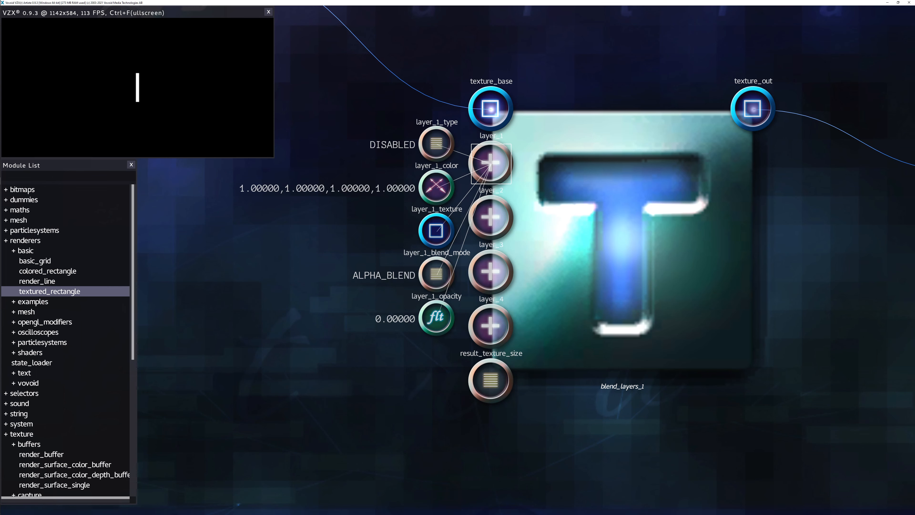
left_click(496, 144)
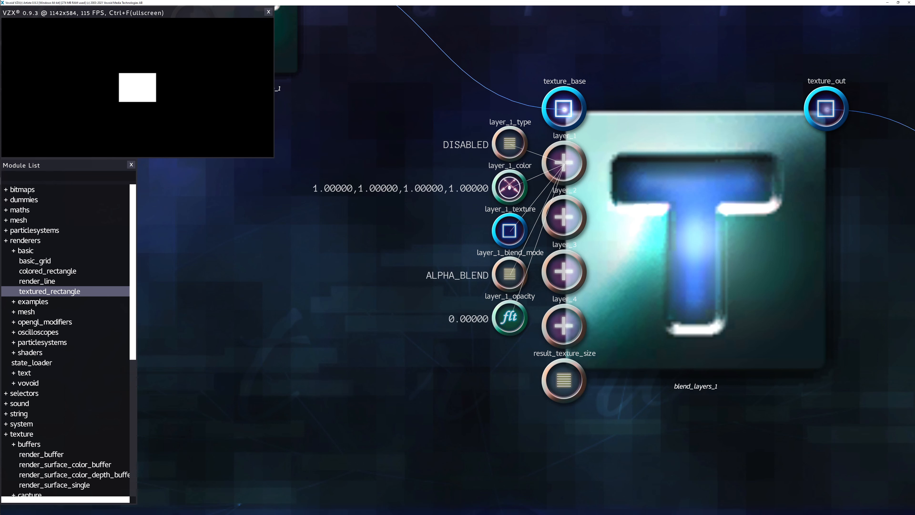
left_click(509, 143)
left_click(409, 165)
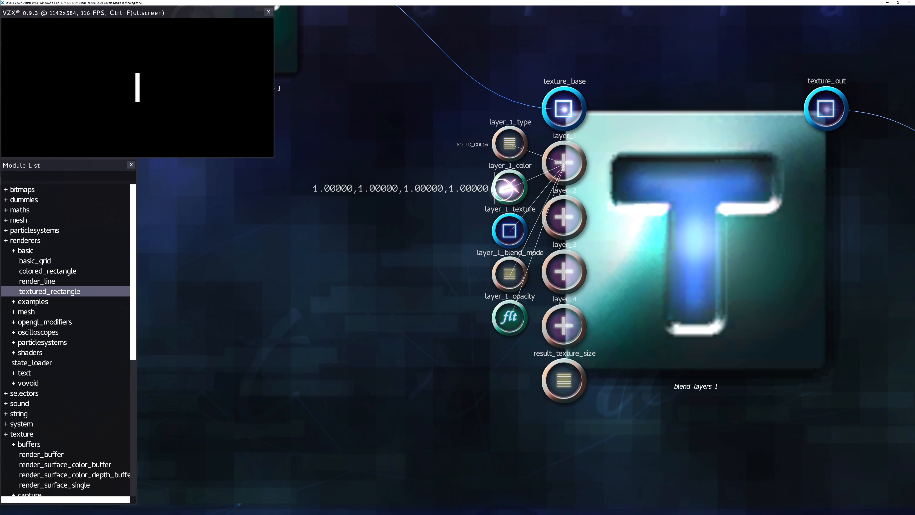
Step: Try out the layer_1_color picker and the layer_1_opacity dial on blend_layers
left_click(510, 187)
left_click_drag(393, 212, 474, 132)
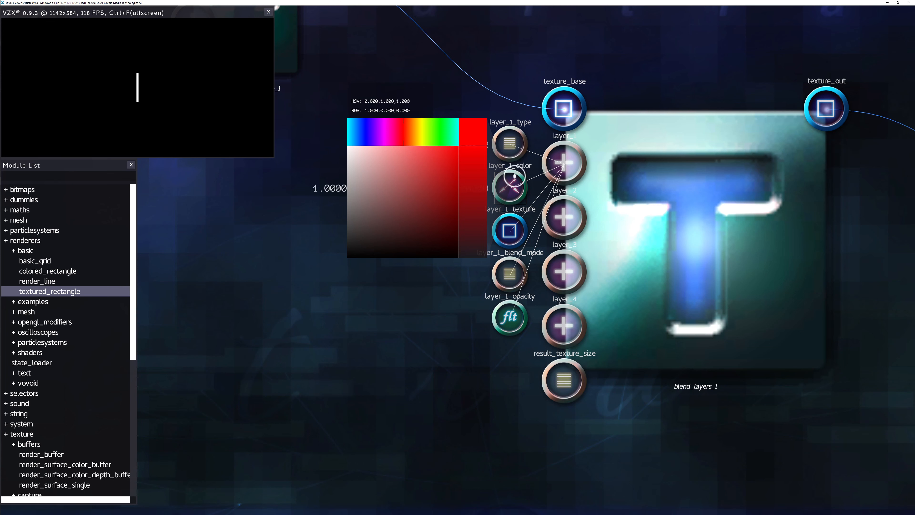
left_click(510, 317)
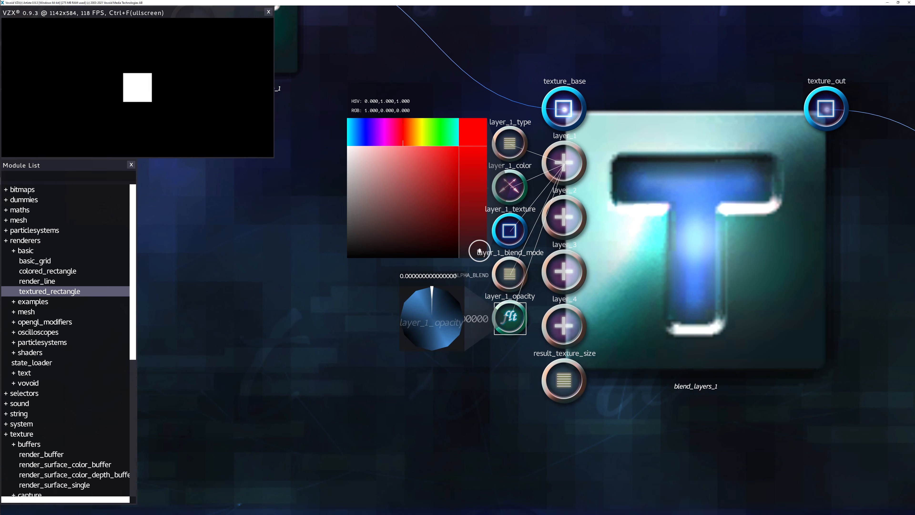
left_click_drag(471, 130, 409, 125)
left_click_drag(426, 319, 449, 296)
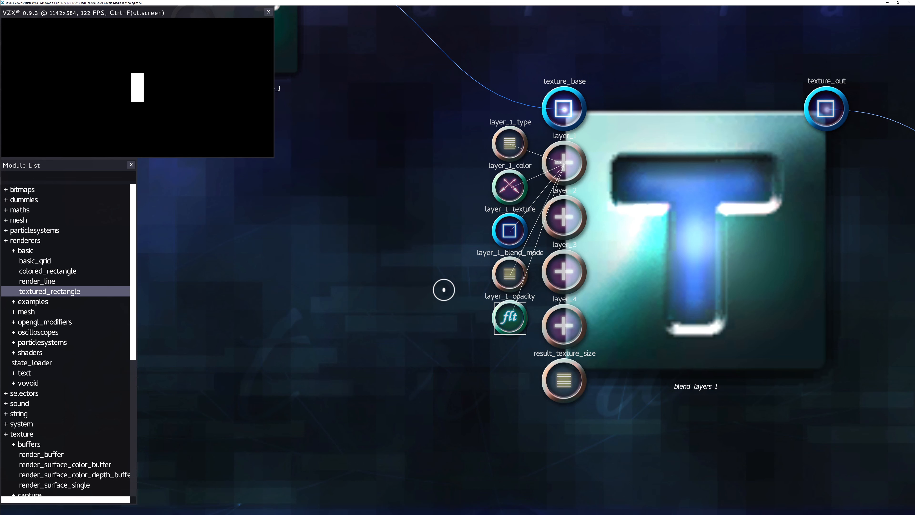
Step: Set layer_1_blend_mode on blend_layers to MULTIPLY
left_click(558, 169)
left_click(557, 170)
left_click(557, 170)
left_click(564, 164)
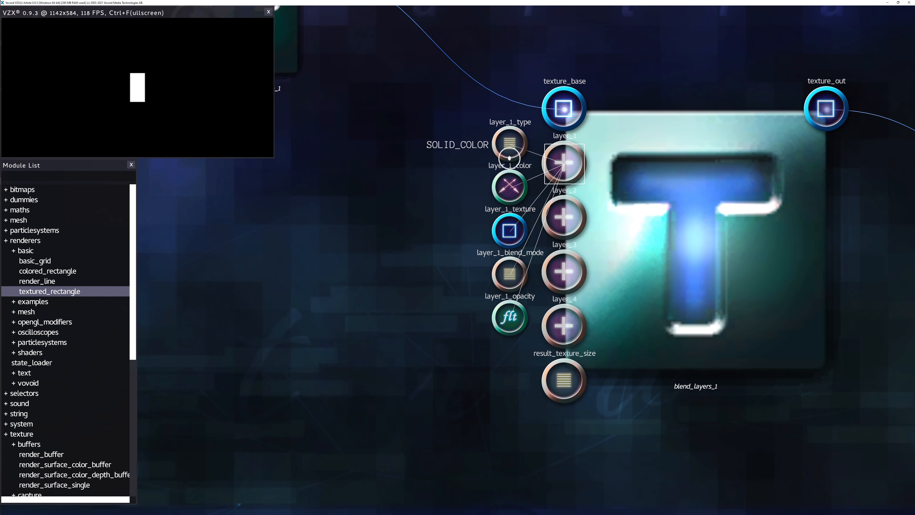
left_click(509, 274)
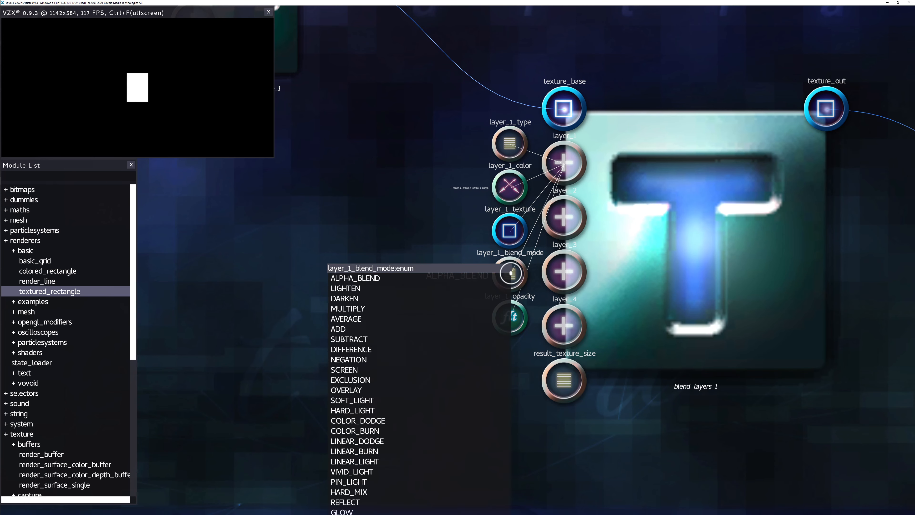
left_click(394, 309)
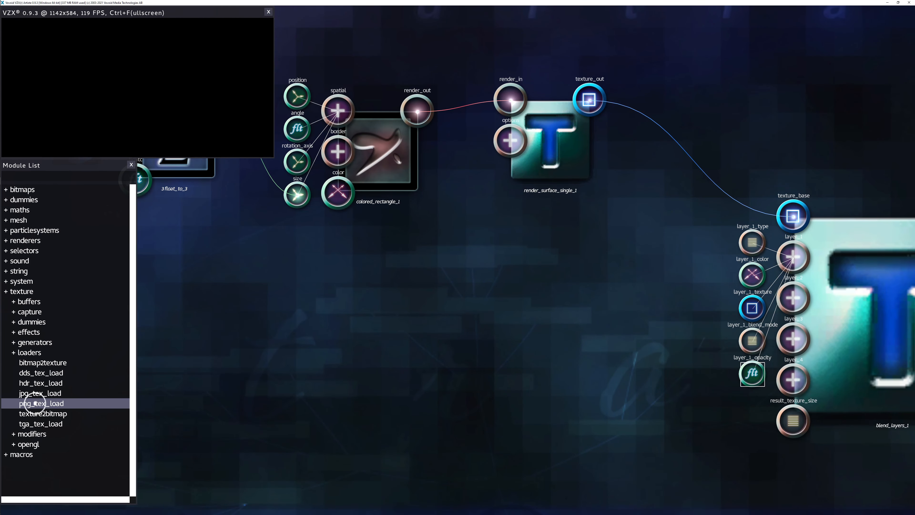
Step: Add a png_tex_load module from the texture loaders and load multiply_layer.png from the retro_vu_meter folder into it
left_click_drag(36, 403, 255, 361)
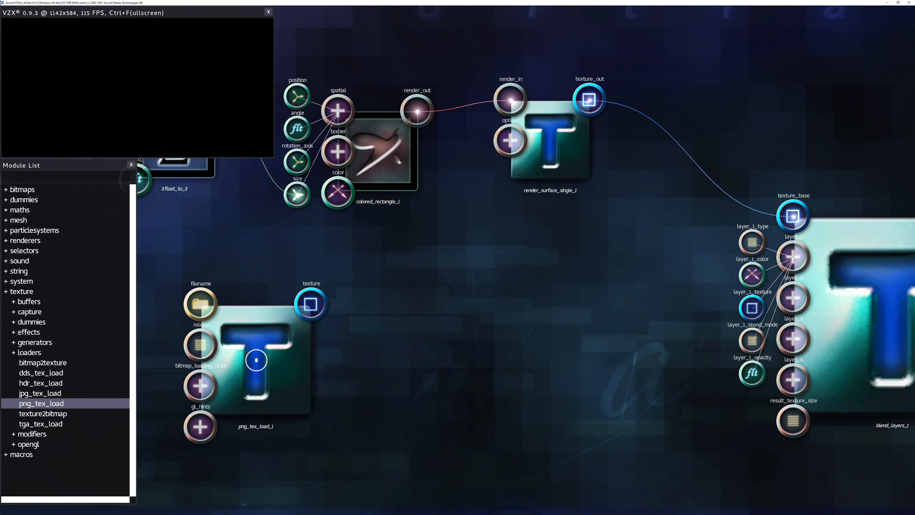
left_click(381, 205)
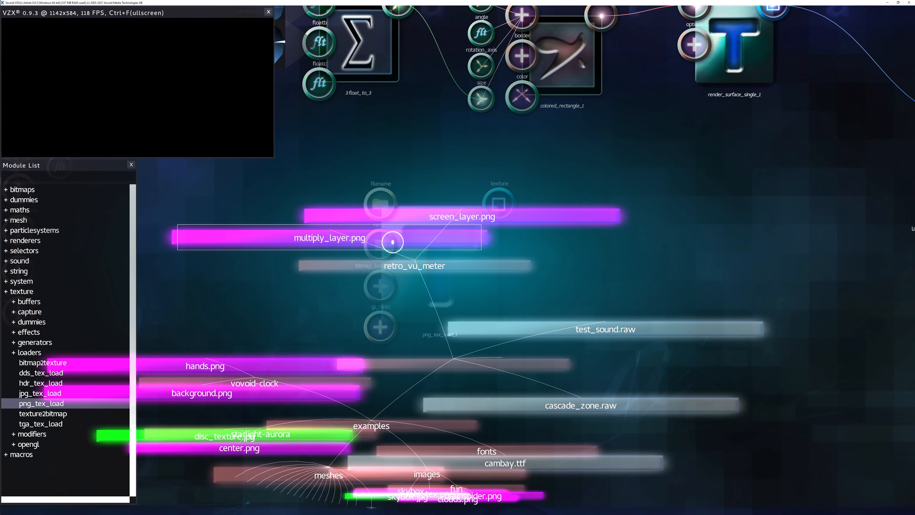
left_click(293, 232)
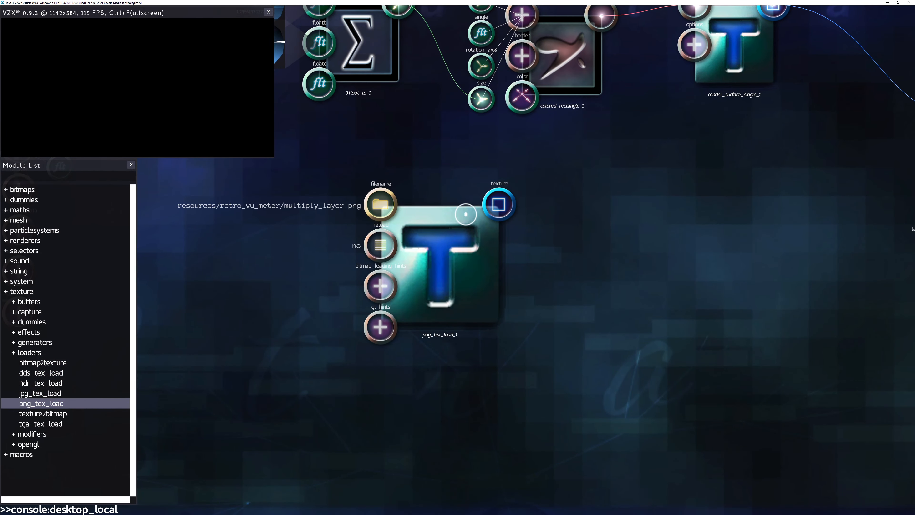
Step: Inspect blend_layers' layer_1_texture input and the options of render_surface_single, including its texture size
scroll(439, 245, "up", 2)
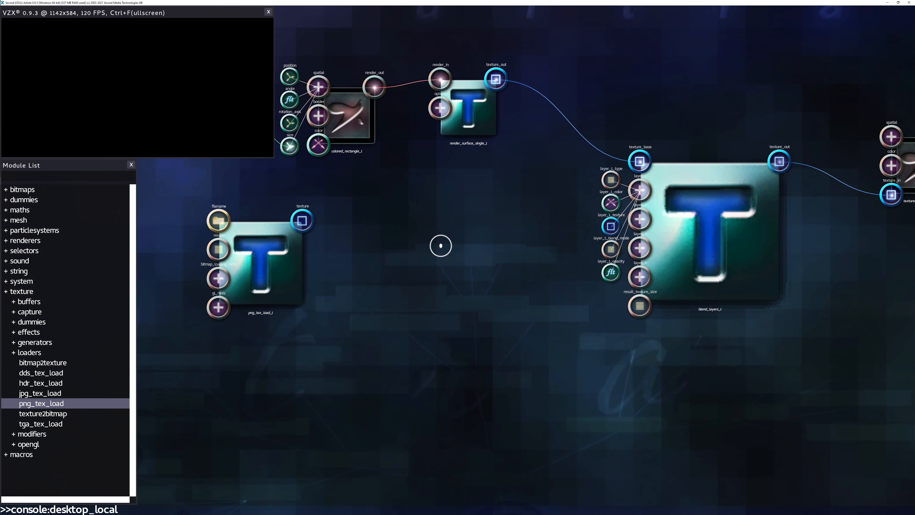
mouse_move(611, 226)
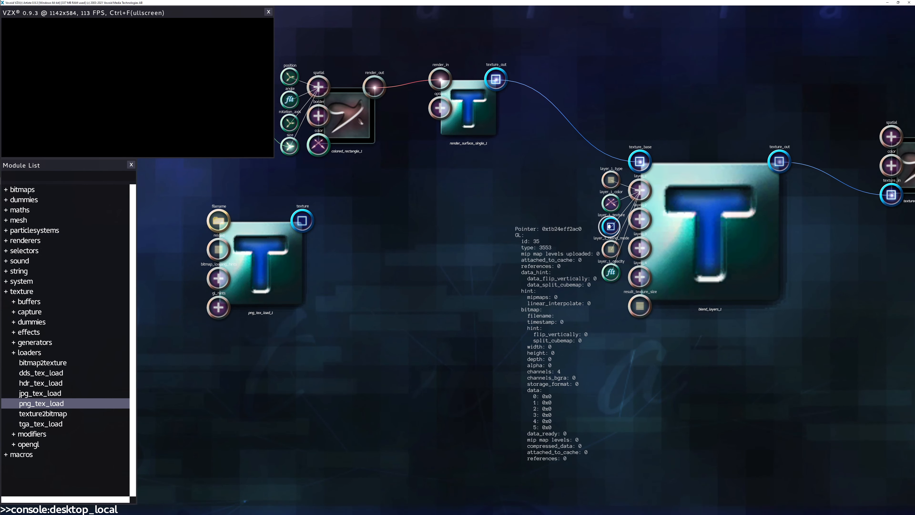
left_click(671, 234)
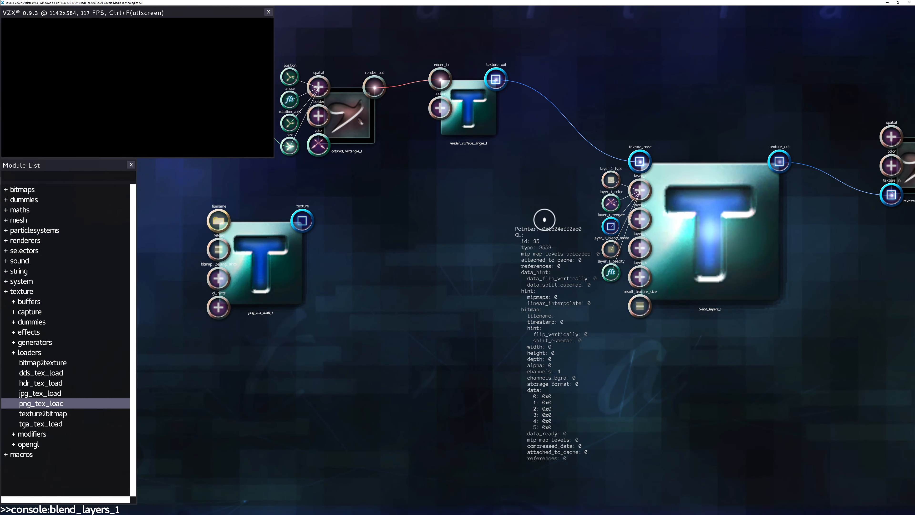
left_click_drag(311, 257, 404, 262)
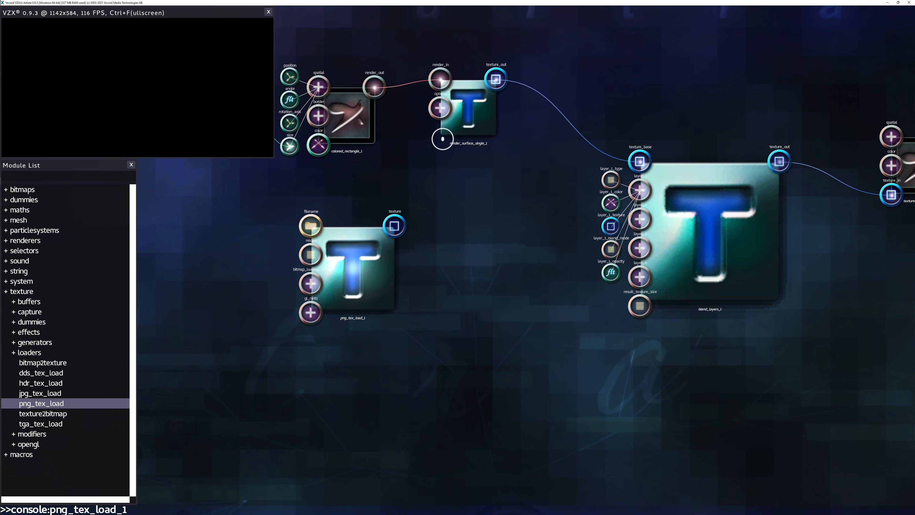
left_click(474, 112)
left_click(440, 108)
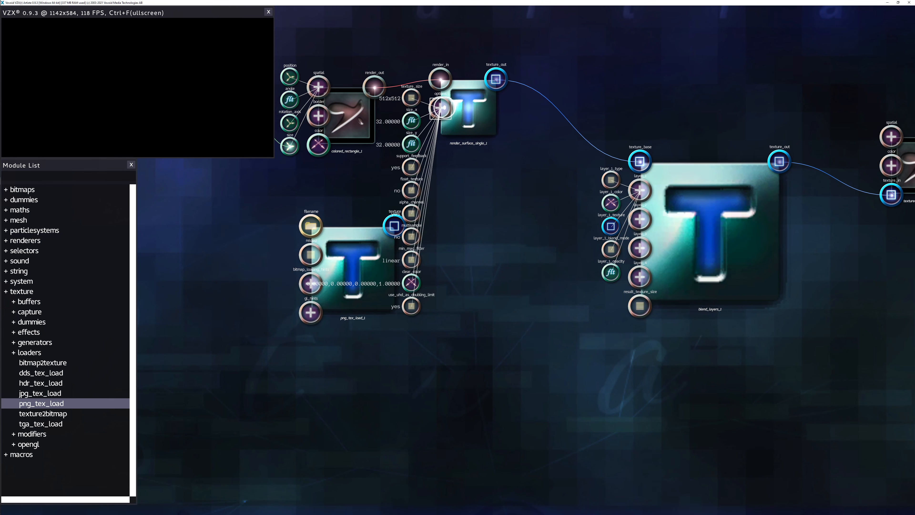
scroll(410, 158, "up", 2)
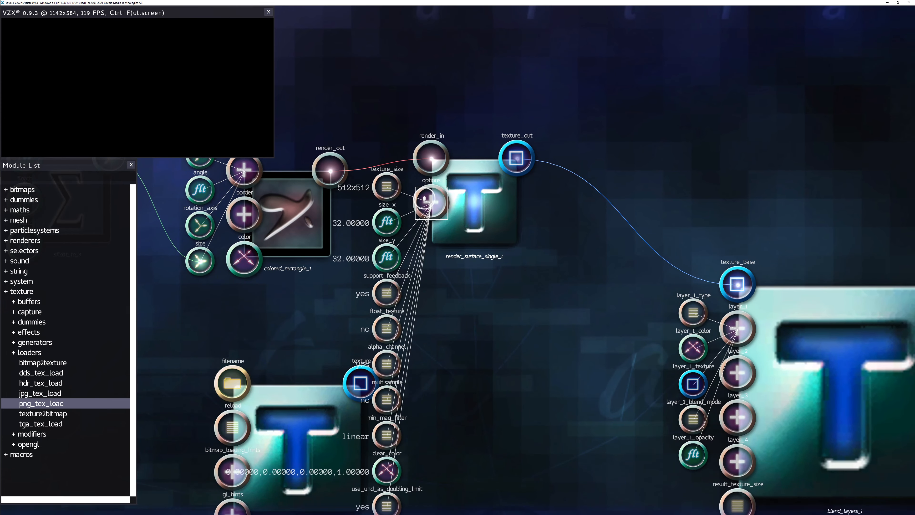
left_click(428, 200)
scroll(433, 190, "down", 2)
Step: Move png_tex_load away from blend_layers and place copies of render_surface_single and textured_rectangle in the gap between them
left_click_drag(375, 258, 281, 251)
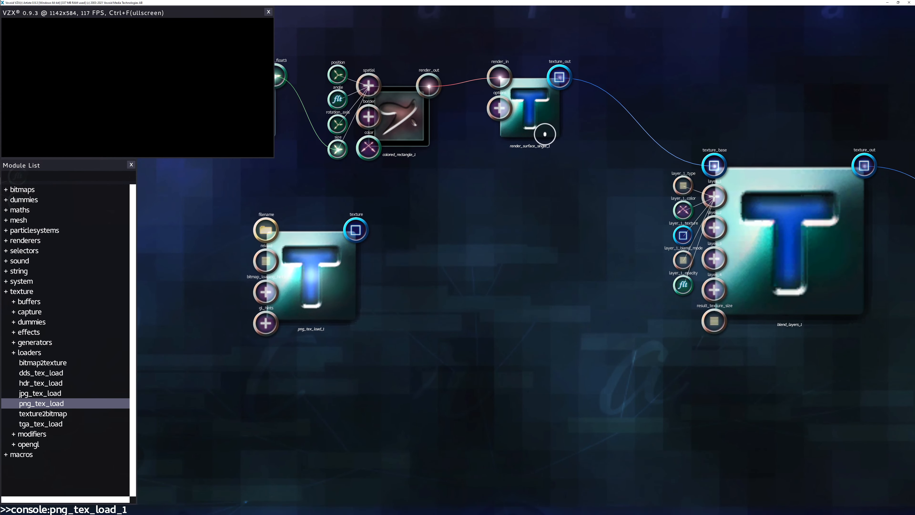
mouse_move(527, 117)
left_mouse_down()
mouse_move(517, 103)
mouse_move(524, 268)
left_mouse_up()
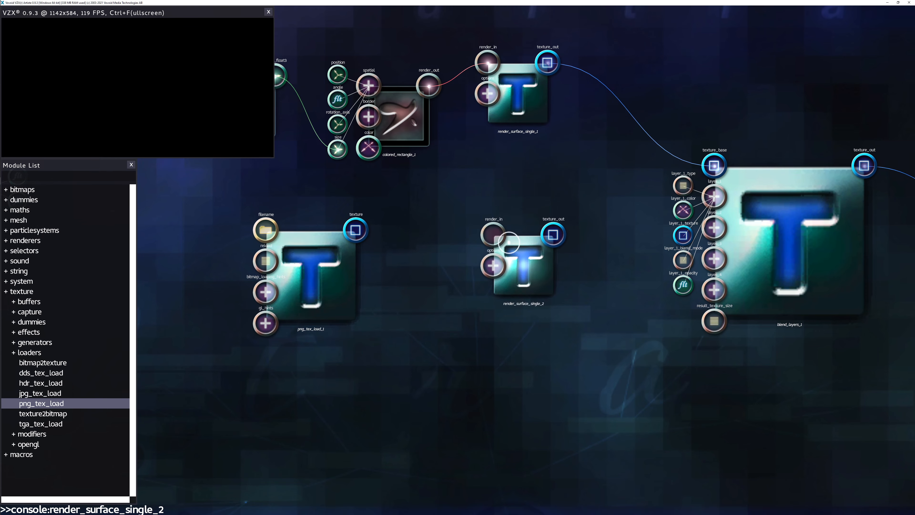
key("a")
key("d")
scroll(504, 270, "down", 1)
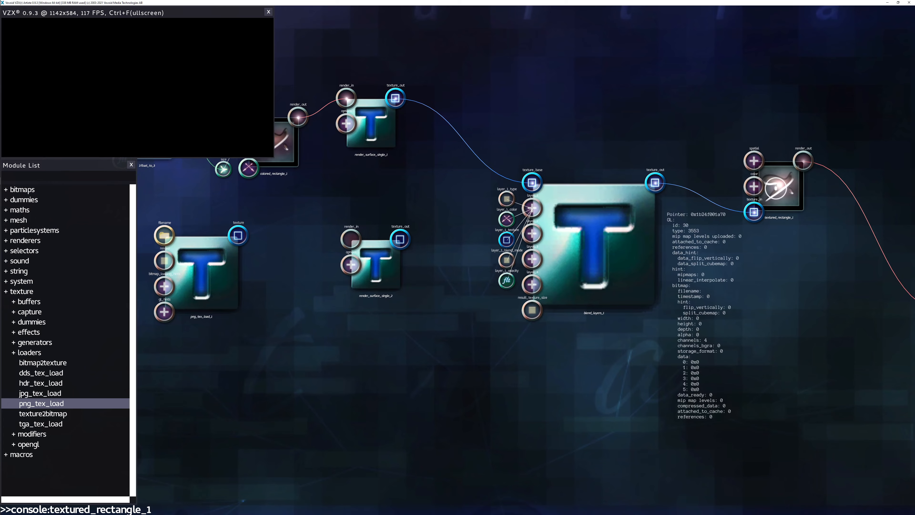
left_click_drag(777, 189, 307, 276)
Step: Connect png_tex_load through the copied textured_rectangle and the copied render_surface_single to layer_1_texture, keeping the three modules aligned in a row
mouse_move(239, 235)
left_mouse_down()
mouse_move(253, 269)
mouse_move(284, 292)
left_mouse_up()
left_click_drag(333, 249, 353, 240)
scroll(231, 285, "up", 3)
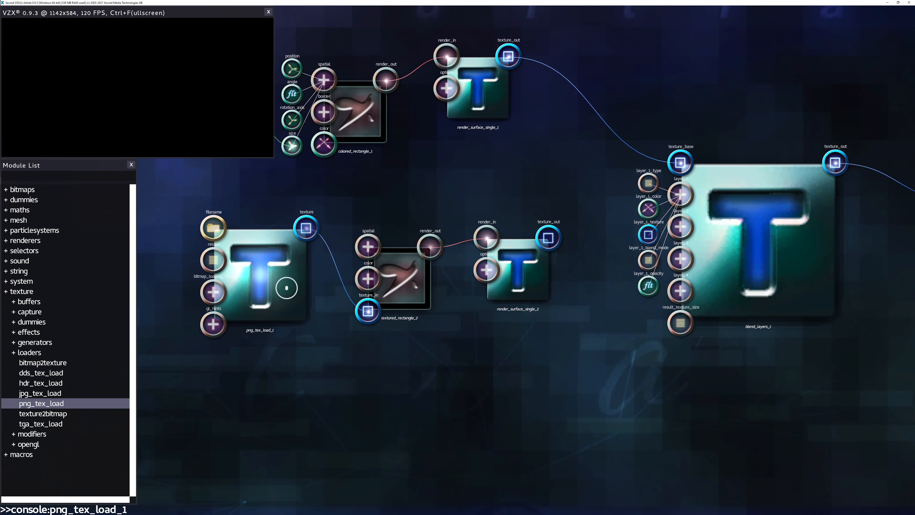
left_click_drag(286, 288, 281, 286)
left_click_drag(402, 292, 399, 282)
left_click_drag(639, 236, 549, 238)
left_click_drag(516, 270, 524, 270)
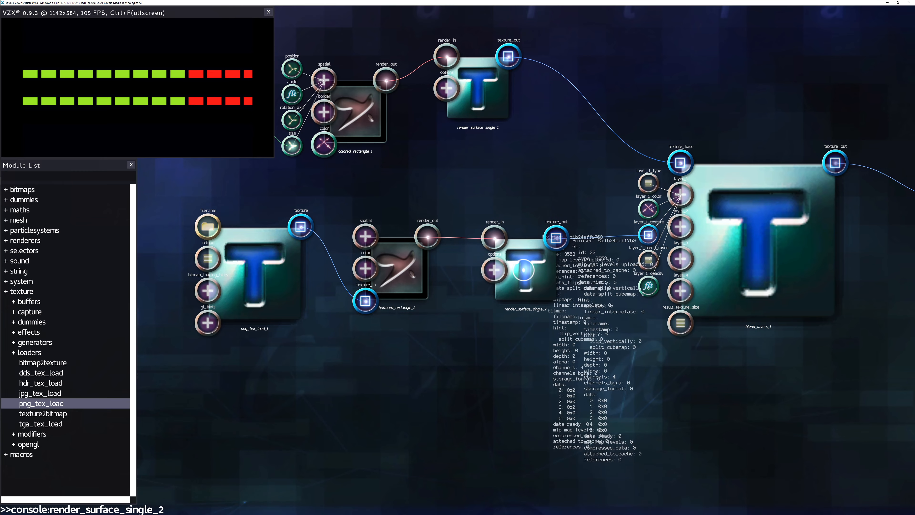
Step: Lower the floatb value of 3float_to_3 to about 0.19 to change the level bar's height
key("Left")
scroll(484, 175, "up", 5)
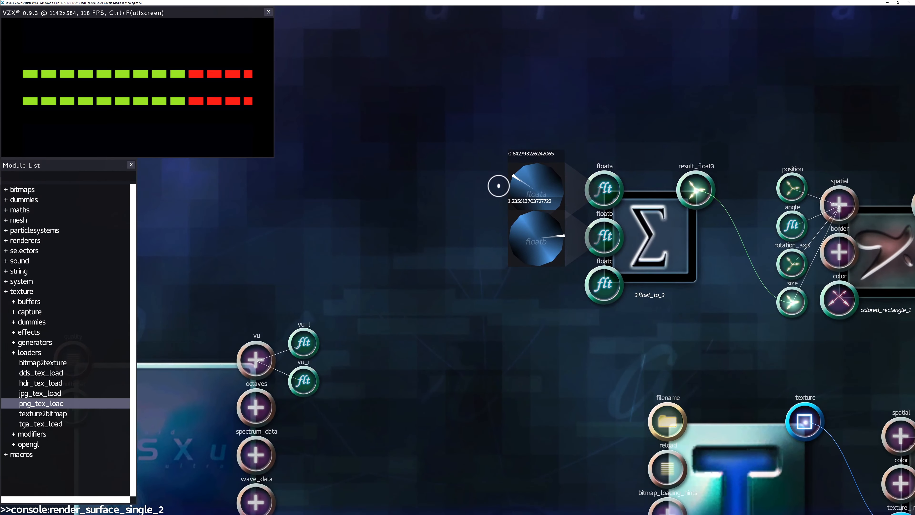
left_click_drag(498, 162, 499, 196)
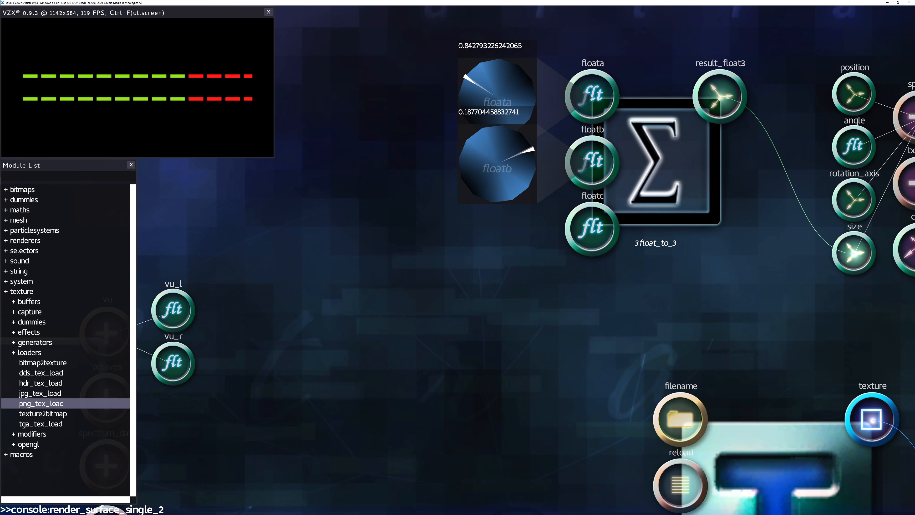
Step: Set 3float_to_3's floata to about 0.35 and floatb to about 0.21, and move the module away from colored_rectangle_1
mouse_move(495, 89)
left_mouse_down()
mouse_move(495, 111)
mouse_move(495, 102)
left_mouse_up()
left_click_drag(505, 175, 504, 177)
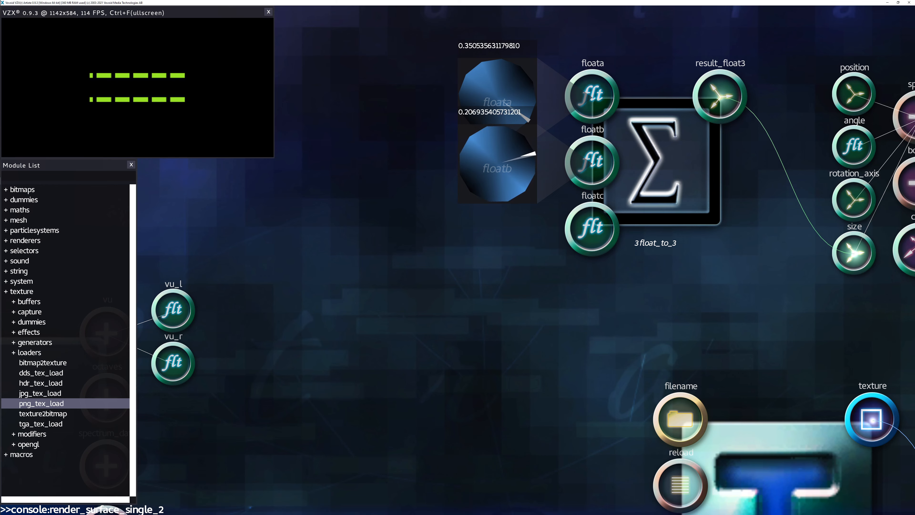
left_click_drag(674, 162, 558, 241)
Step: Open the position controls of colored_rectangle_1 and set the y position to about 0.19
key("f")
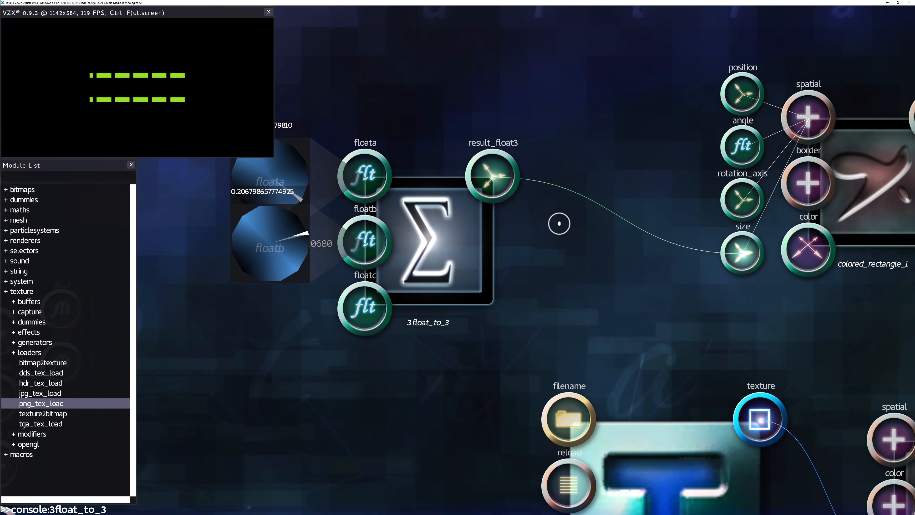
double_click(674, 96)
left_click_drag(465, 331, 462, 290)
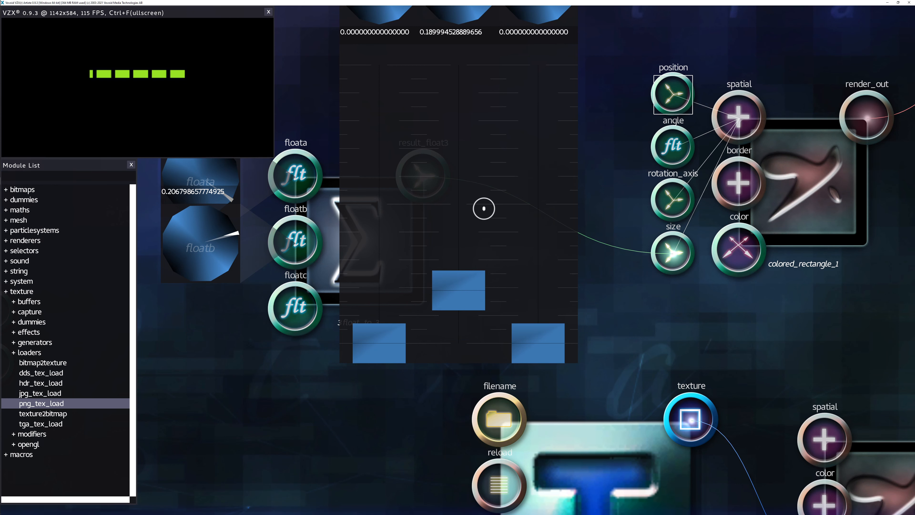
Step: Lower the floata value of 3float_to_3 to about 0.23 and show the visual full screen behind the modules
key("s")
right_click(579, 199)
key("s")
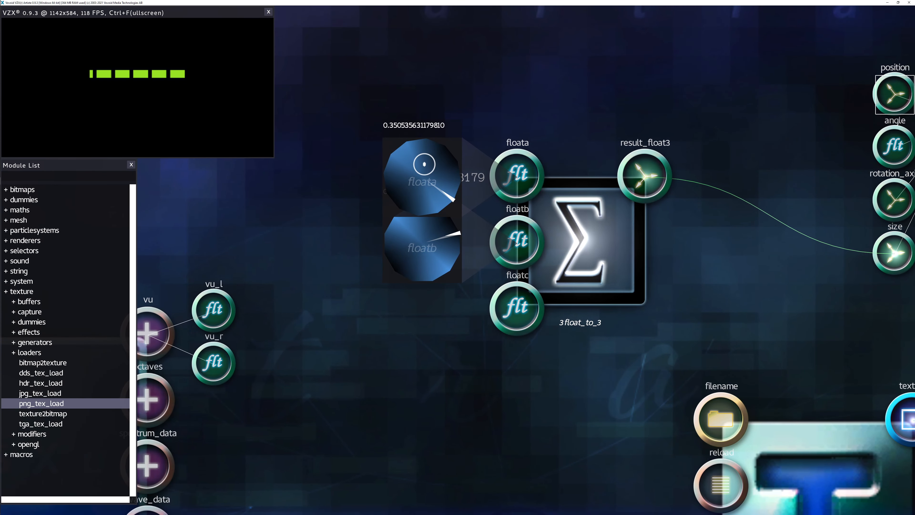
left_click_drag(422, 177, 422, 189)
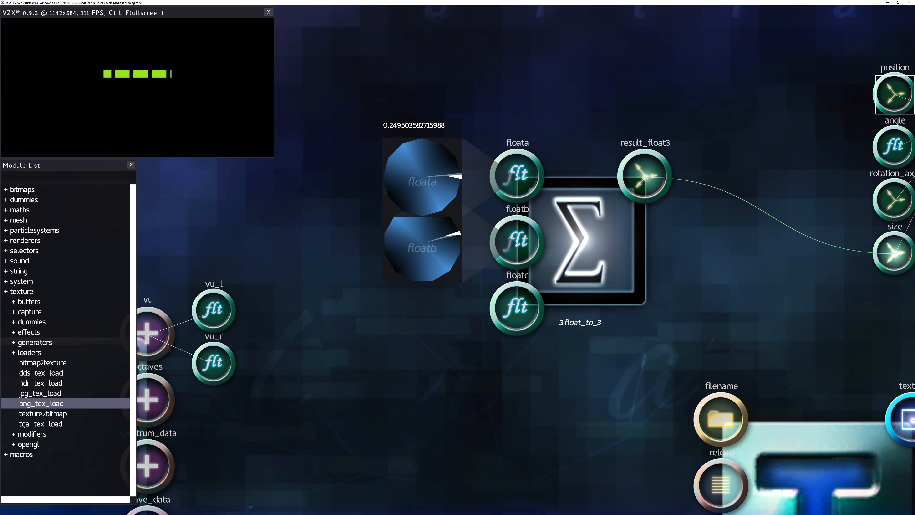
key("ctrl+f")
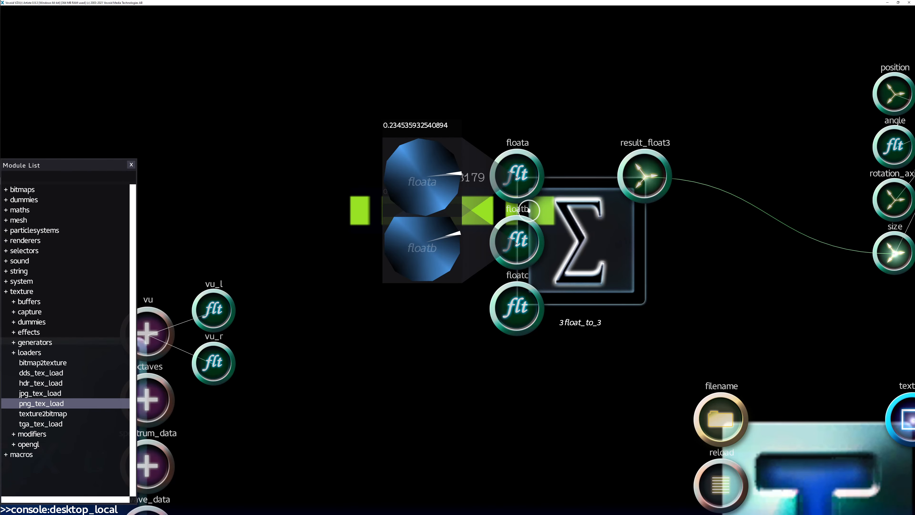
Step: Rearrange the level bar chain by moving colored_rectangle_1 upward and render_surface_single_1 slightly farther from it
key("f")
scroll(534, 227, "down", 2)
key("d")
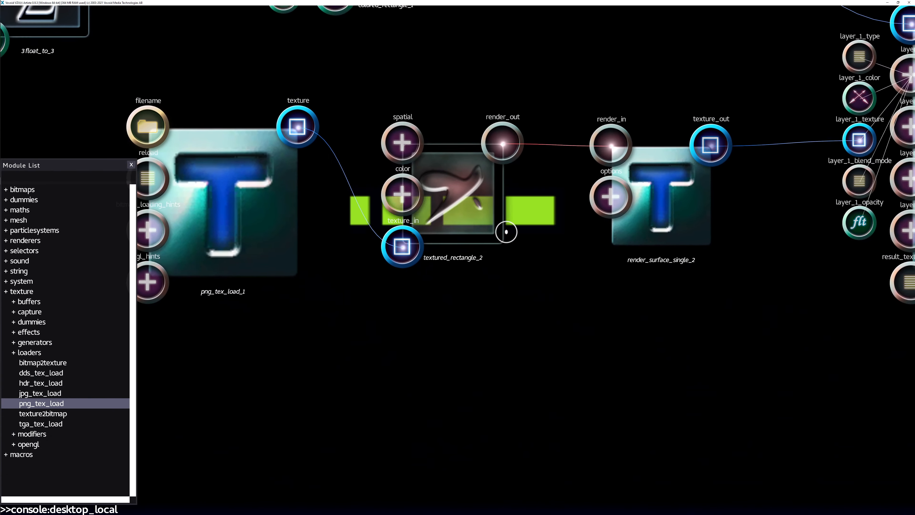
key("d")
key("w")
key("a")
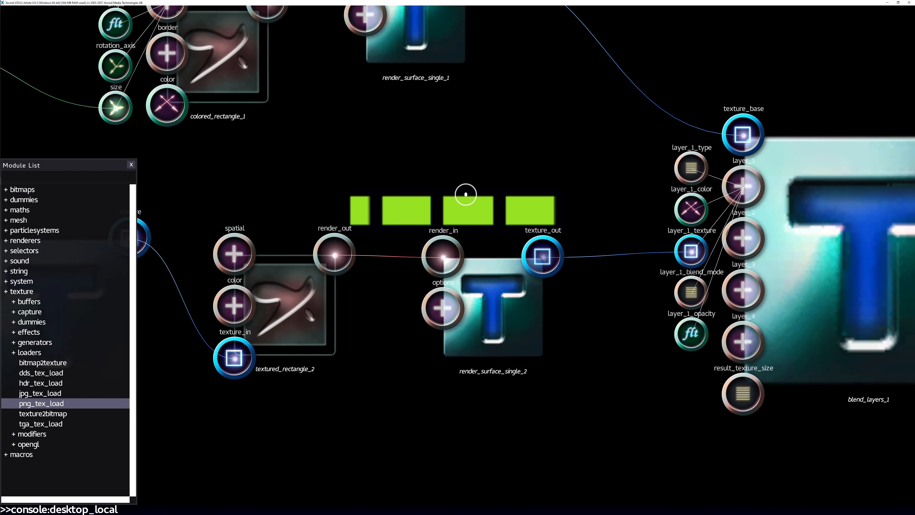
key("w")
left_click_drag(491, 219, 484, 136)
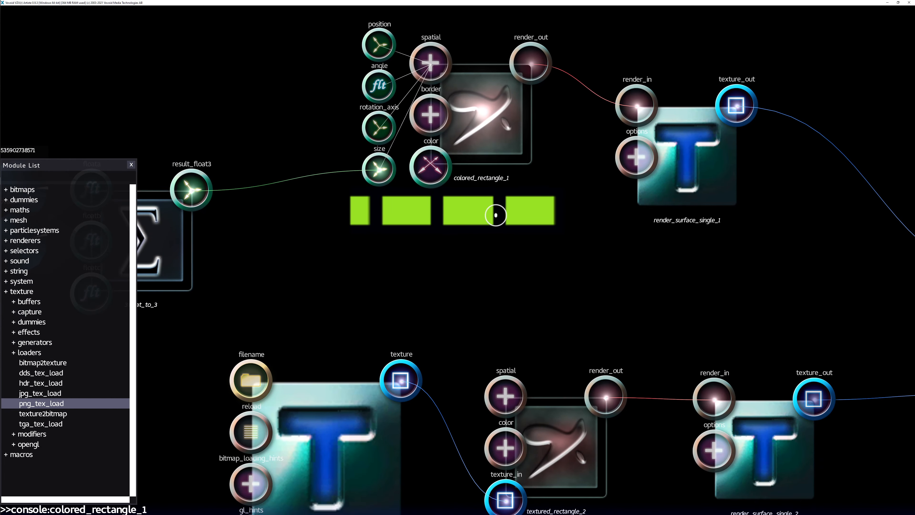
key("d")
left_click_drag(560, 180, 591, 168)
Step: Raise the texture_size option above 512x512 on both render_surface_single_1 and render_surface_single_2
left_click(559, 140)
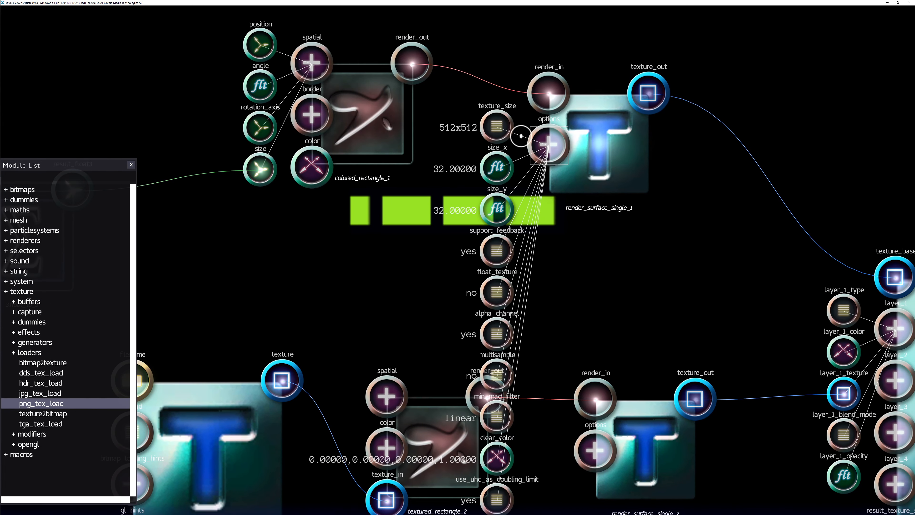
right_click(499, 124)
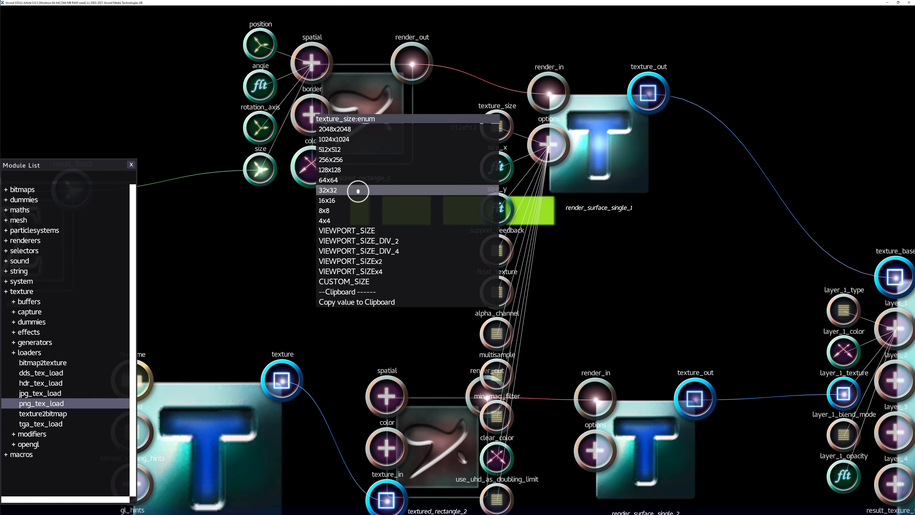
left_click(348, 133)
key("s")
key("d")
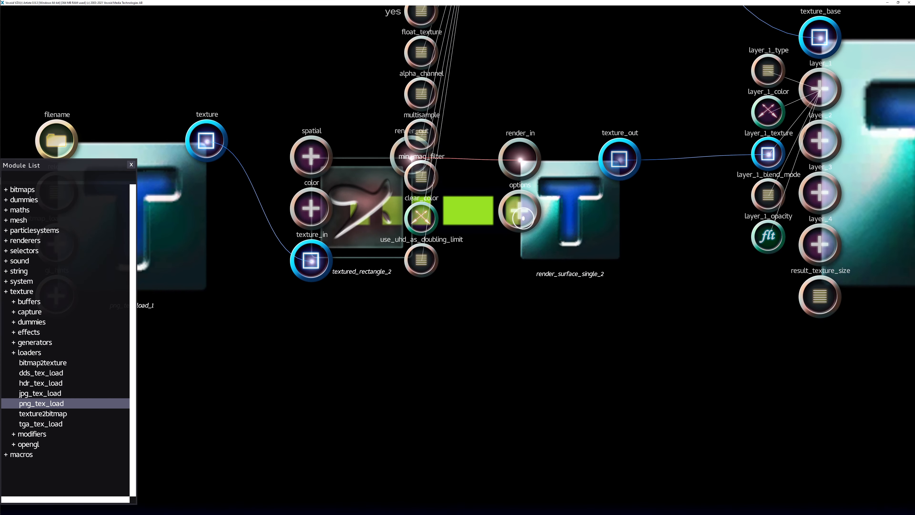
left_click(523, 210)
right_click(467, 192)
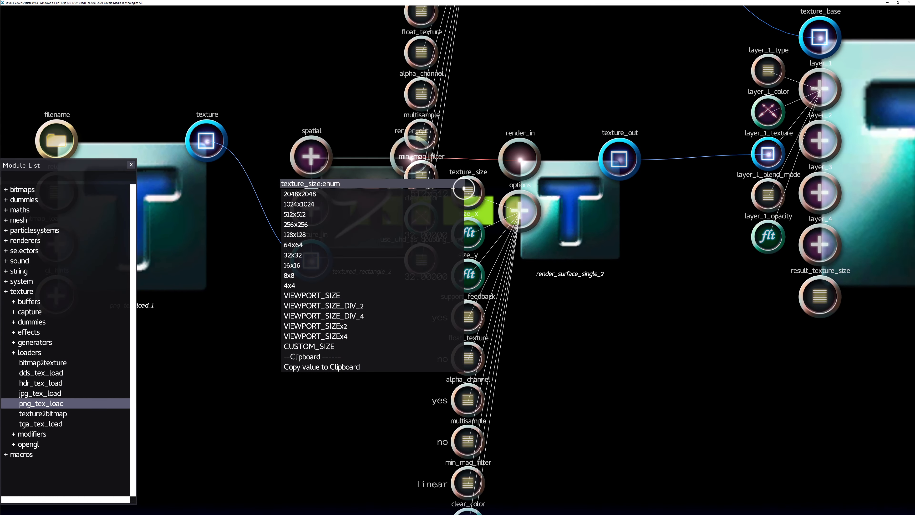
left_click(383, 202)
Step: Move 3float_to_3 upward, away from png_tex_load_1
key("e")
key("s")
key("d")
left_click(516, 324)
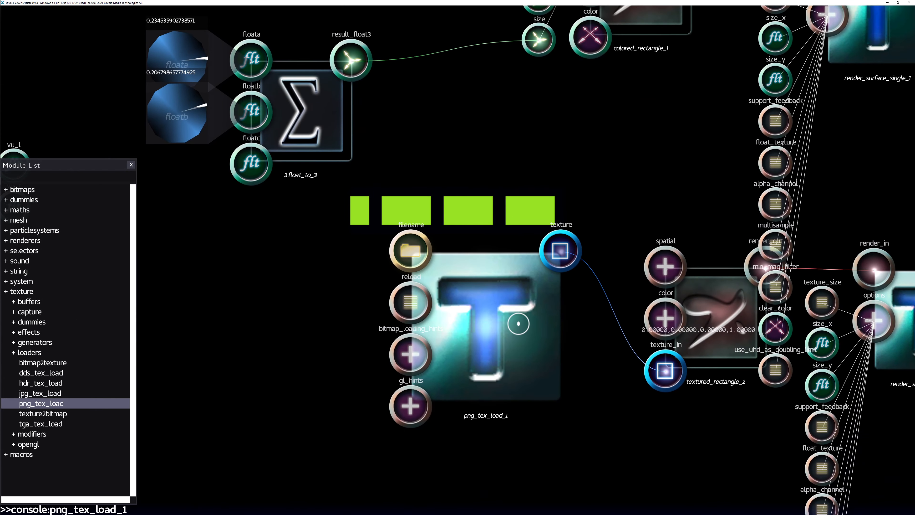
key("e")
key("s")
left_click_drag(536, 311, 501, 225)
Step: Set colored_rectangle_1's x position to about -0.33 and lower 3float_to_3's floata to about 0.06
double_click(766, 89)
key("e")
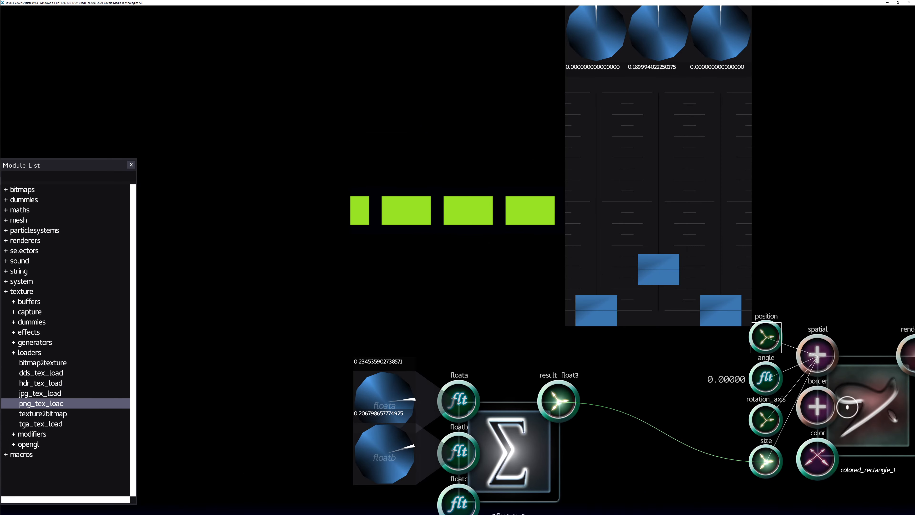
left_click_drag(595, 28, 596, 17)
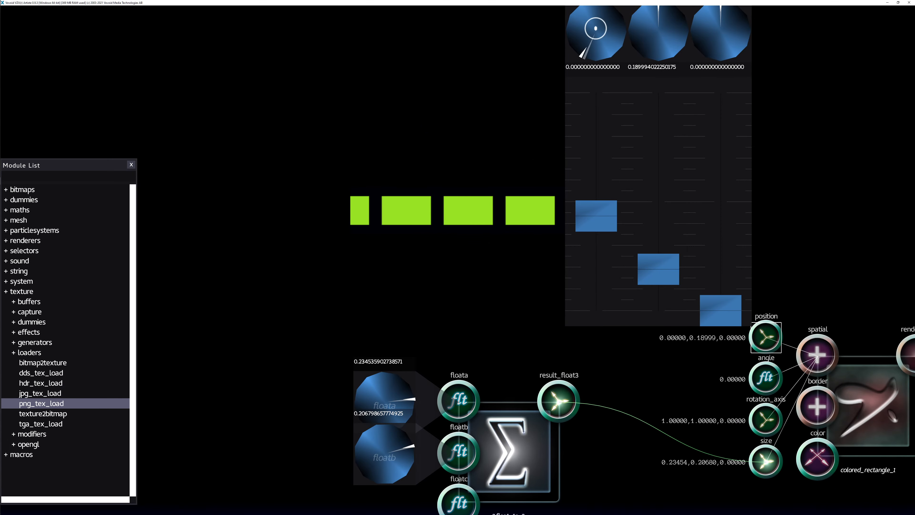
left_click_drag(601, 201, 598, 292)
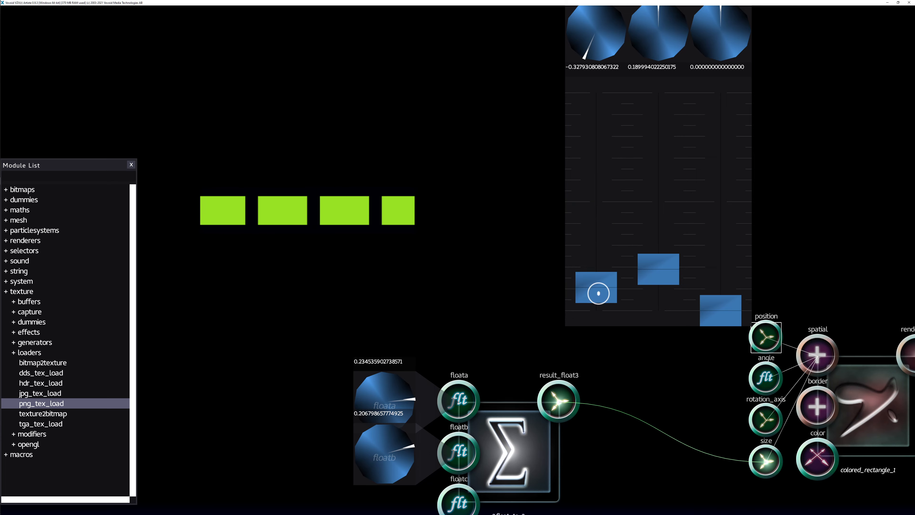
left_click_drag(381, 248, 381, 265)
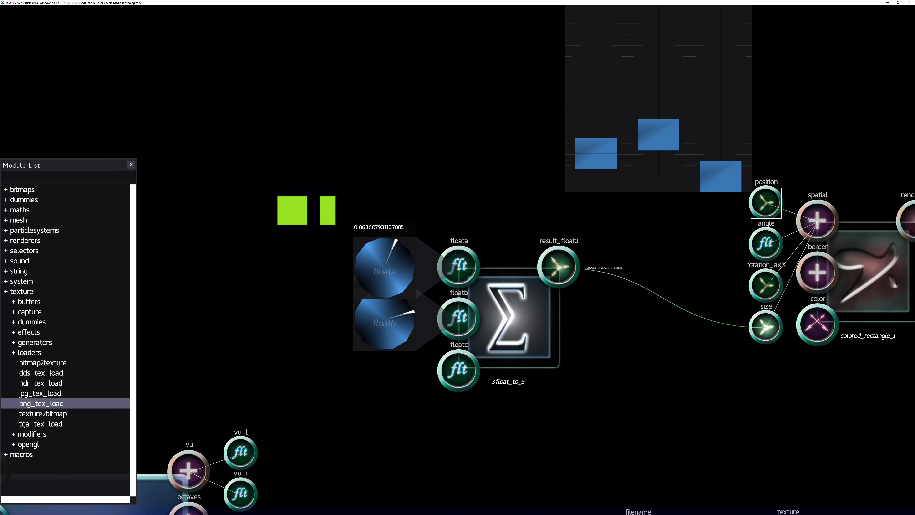
Step: Shift colored_rectangle_1's x position to about -0.85 and reduce 3float_to_3's floata to about 0.017
left_click_drag(591, 79, 590, 69)
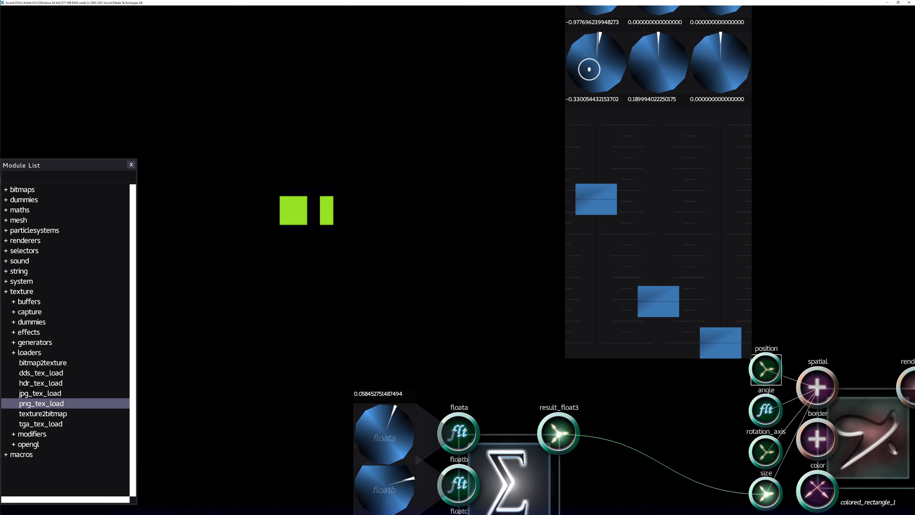
left_click_drag(607, 202, 605, 312)
key("s")
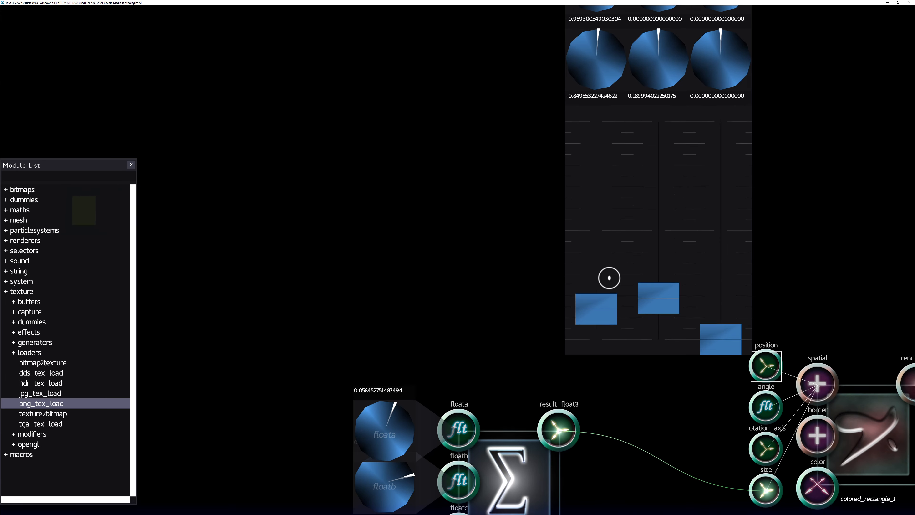
key("a")
mouse_move(465, 233)
left_mouse_down()
mouse_move(465, 246)
mouse_move(472, 229)
left_mouse_up()
key("w")
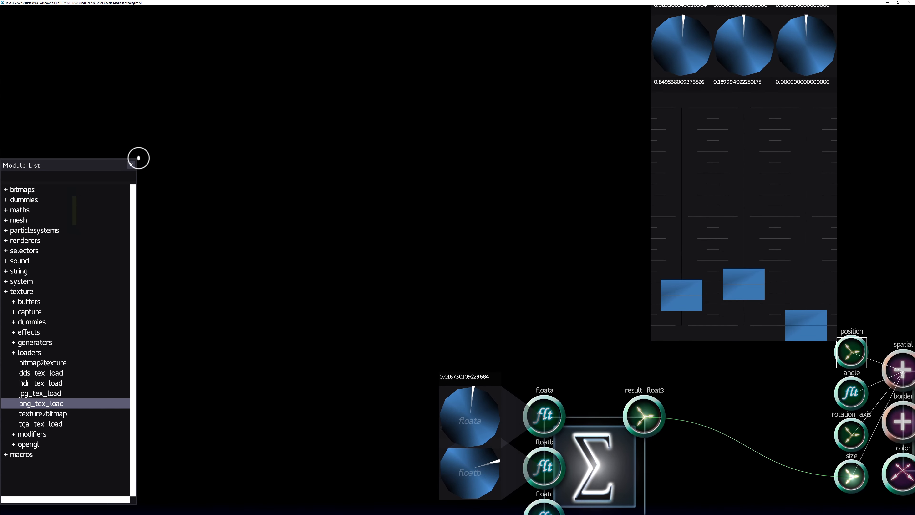
Step: Close the module list and fine-tune colored_rectangle_1's x position to about -0.86
left_click(130, 164)
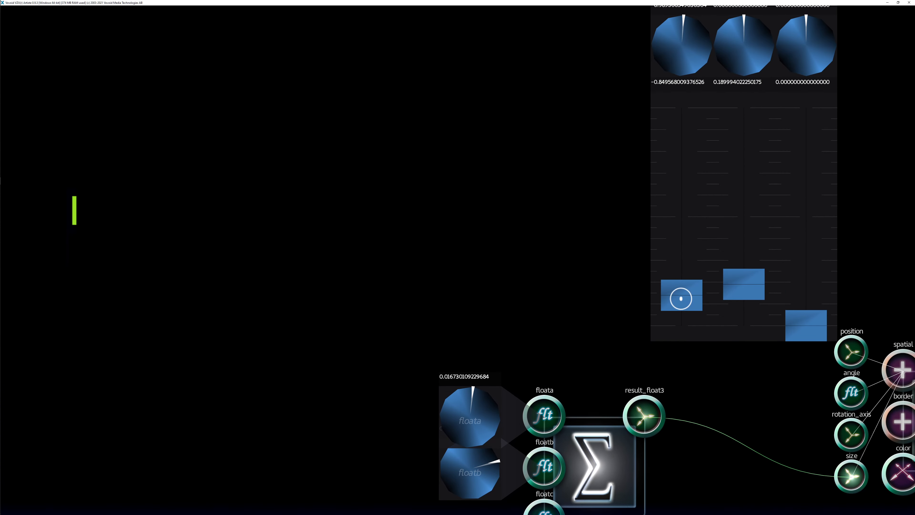
mouse_move(681, 299)
left_mouse_down()
mouse_move(673, 278)
mouse_move(678, 297)
left_mouse_up()
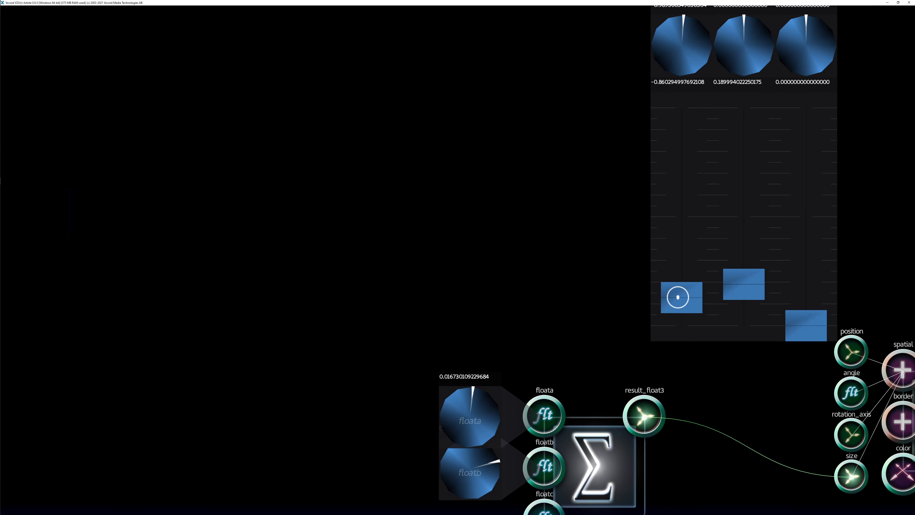
Step: Test the level bar's range by raising floata to about 1.77 and lowering it again to about 0.13
key("s")
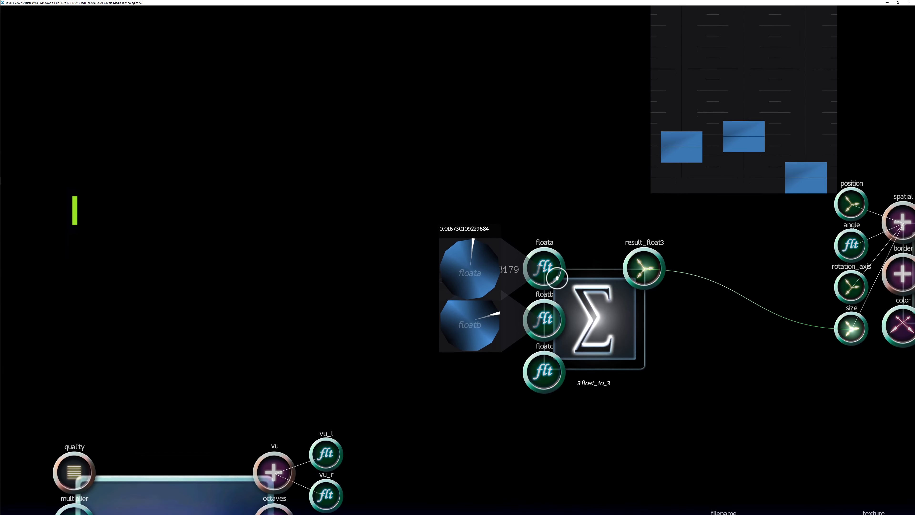
left_click_drag(478, 263, 478, 136)
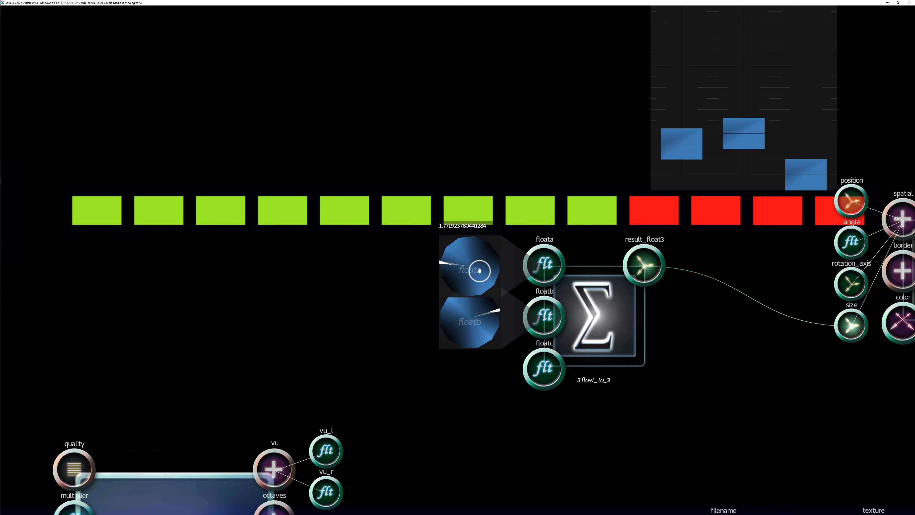
left_click_drag(478, 138, 478, 242)
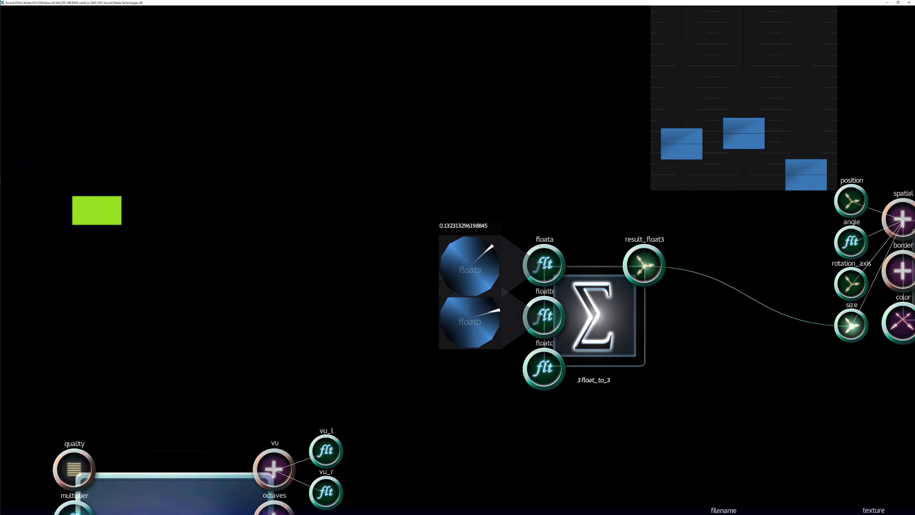
Step: Close the floata and floatb controls and connect the sound listener's vu_l output to floata of 3float_to_3
key("Down")
scroll(472, 239, "down", 1)
double_click(466, 137)
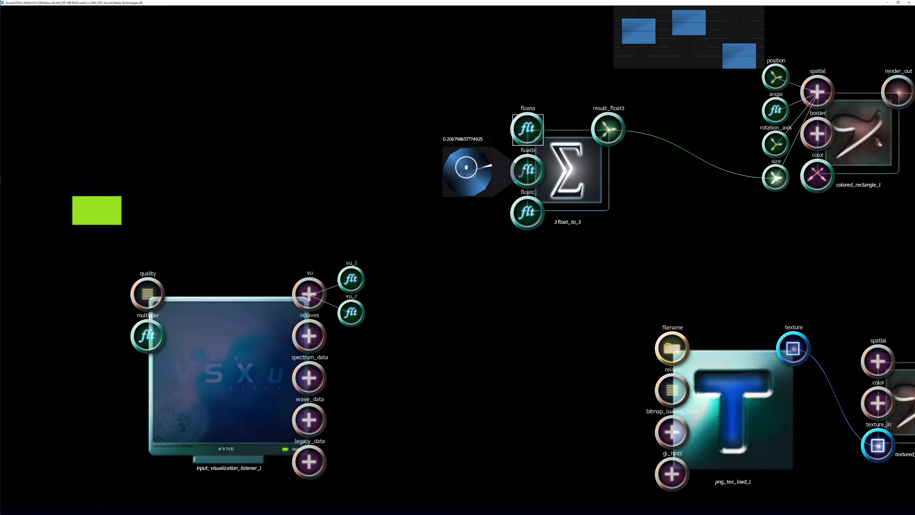
double_click(467, 168)
left_click_drag(346, 280, 526, 129)
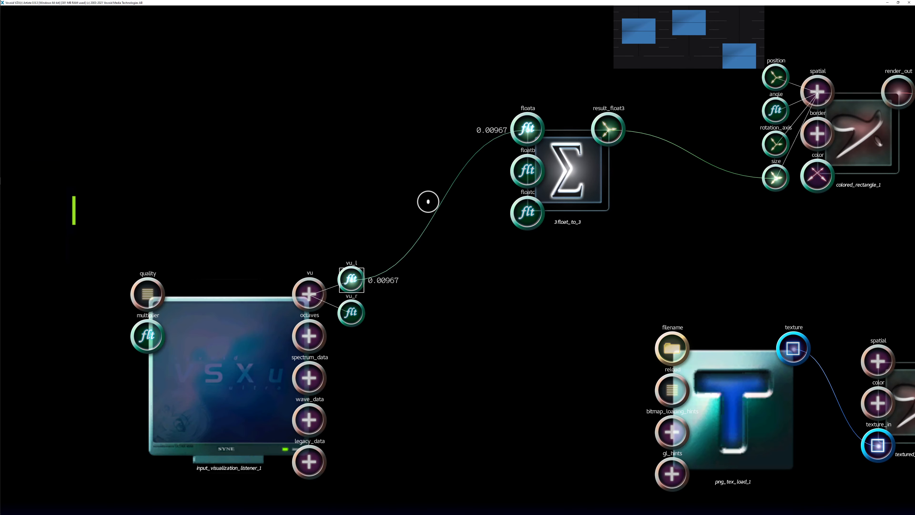
Step: Reposition input_visualization_listener_1 clear of the level bar and check its vu_l, vu_r and multiplier values
left_click_drag(252, 347, 157, 270)
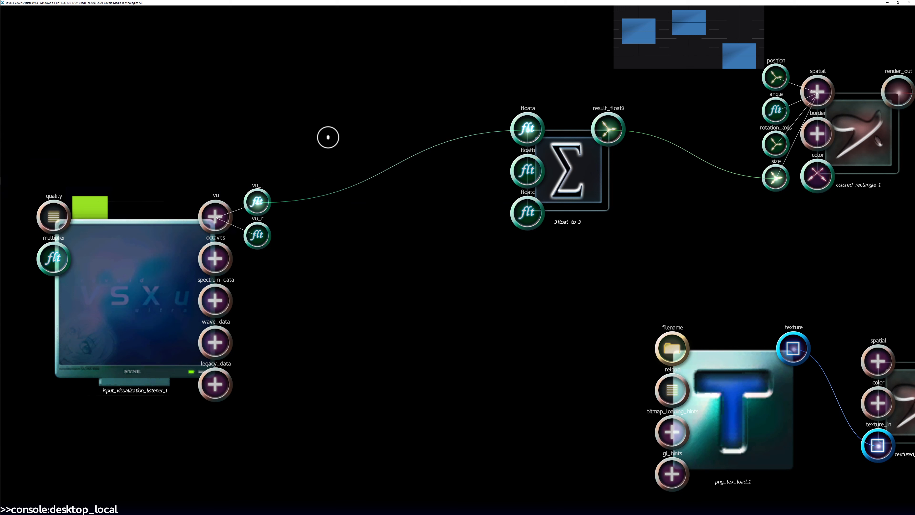
mouse_move(258, 198)
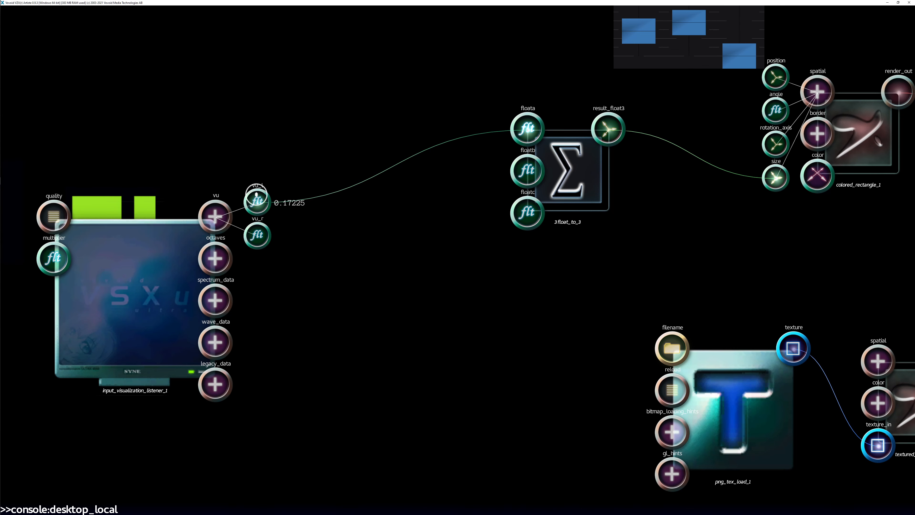
key("a")
mouse_move(157, 258)
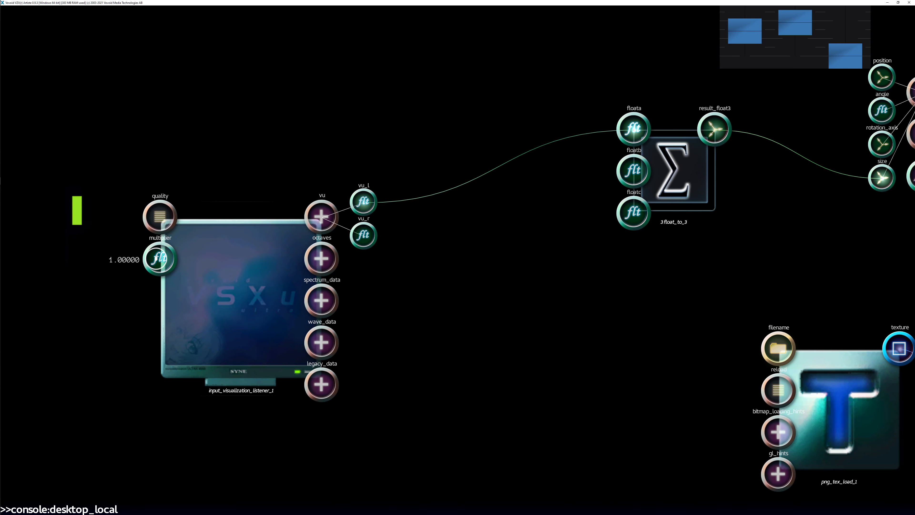
left_click_drag(247, 265, 244, 261)
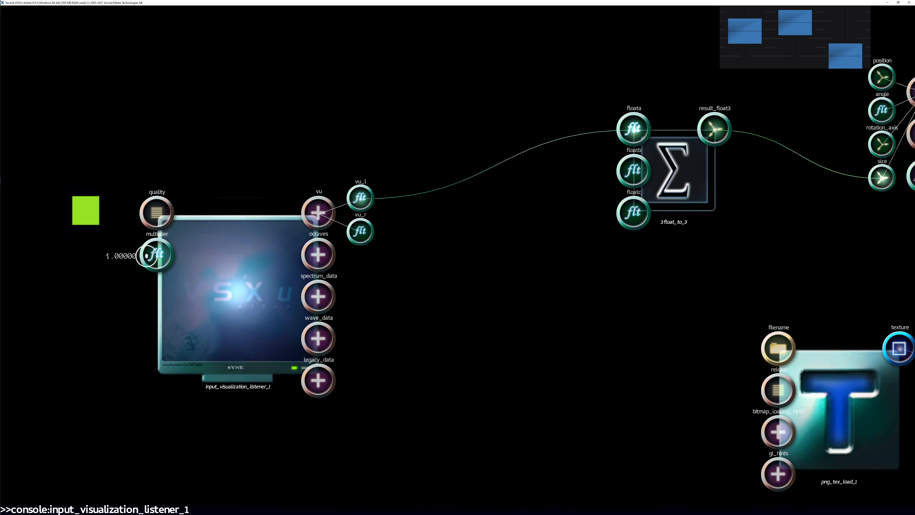
left_click_drag(195, 329, 188, 333)
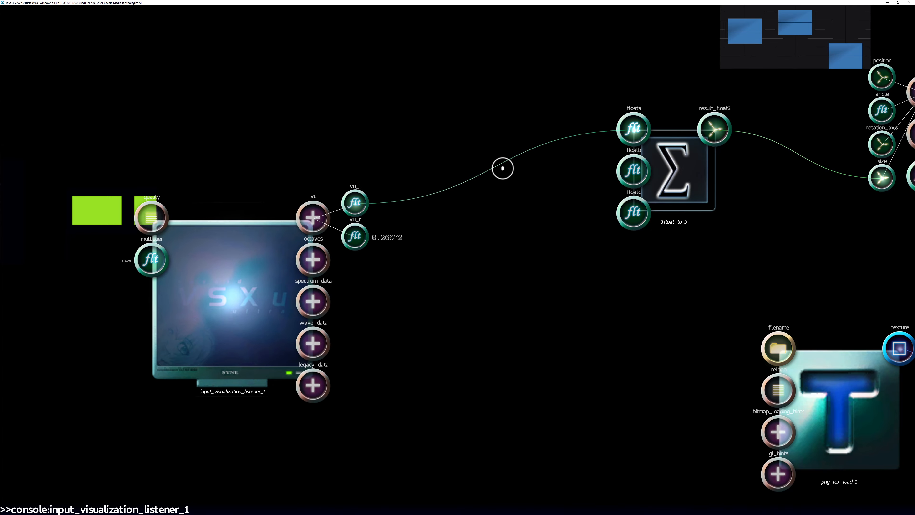
Step: Disconnect vu_l from floata of 3float_to_3 and set floata to about 1.74 with its control
left_click_drag(592, 46, 462, 188)
left_click_drag(510, 293, 452, 165)
double_click(519, 223)
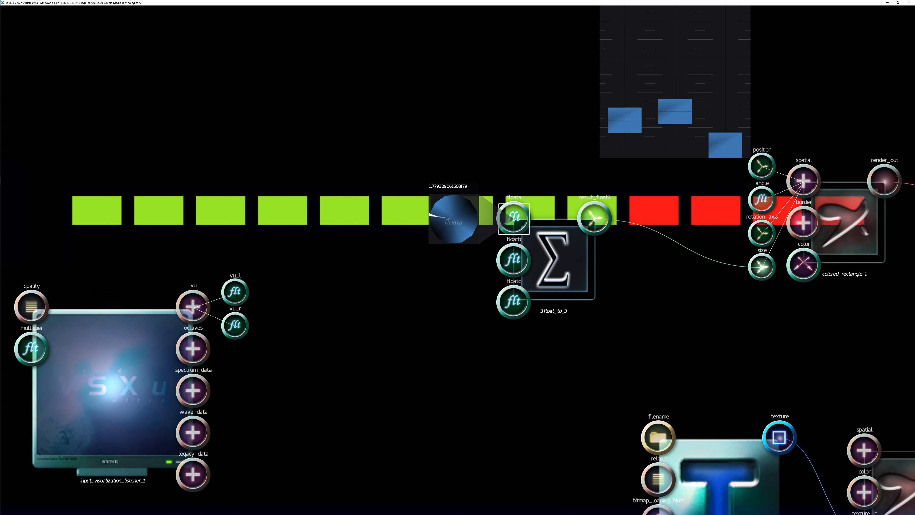
right_click(451, 217)
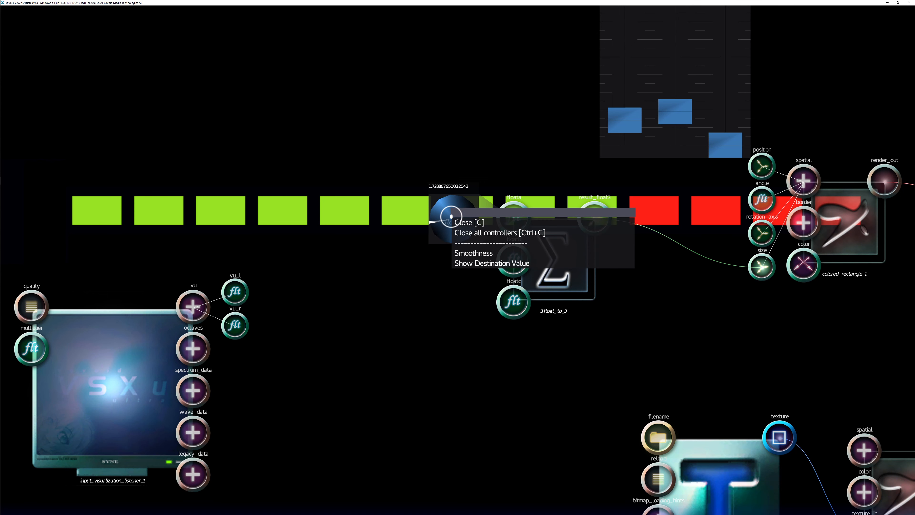
left_click(398, 243)
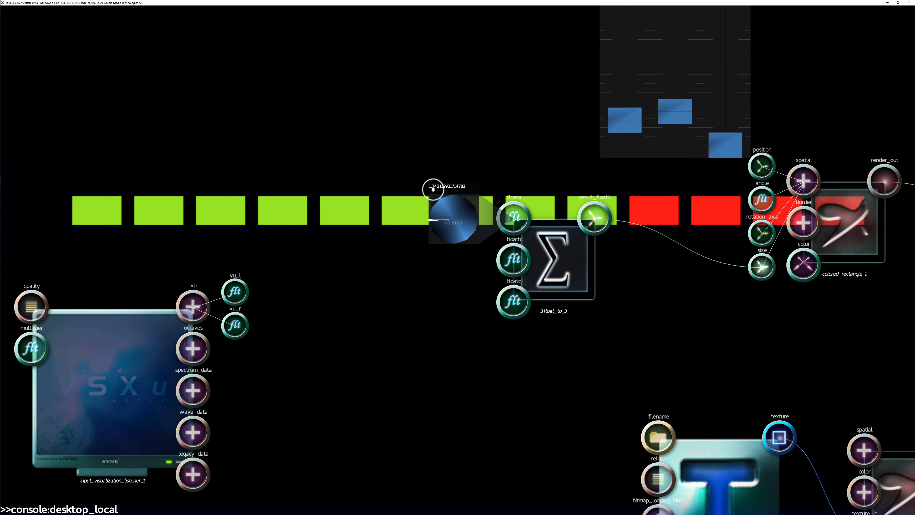
Step: Add a mult module from the maths arithmetics binary modules above the level bar
right_click(290, 81)
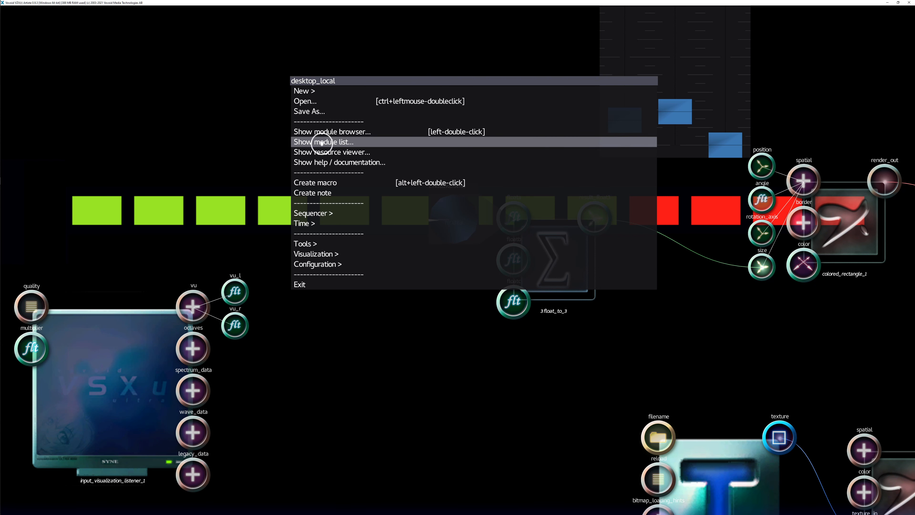
left_click(321, 143)
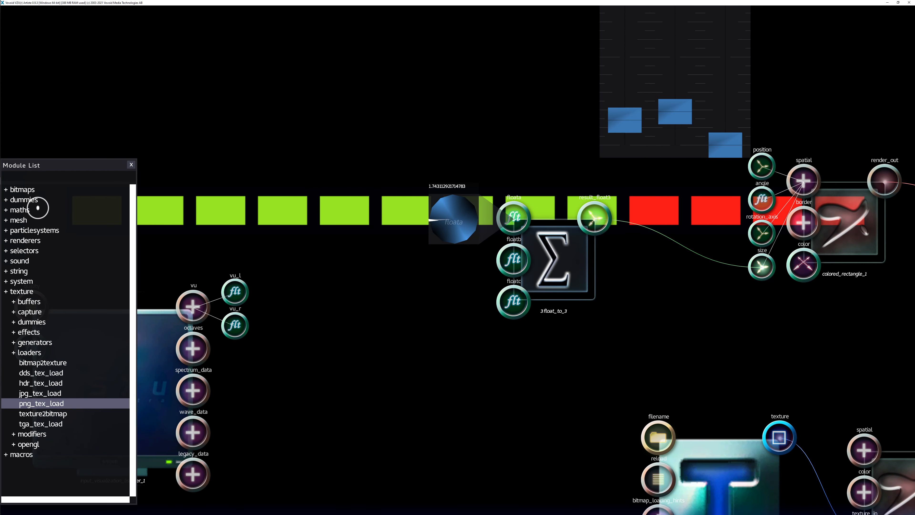
left_click(36, 209)
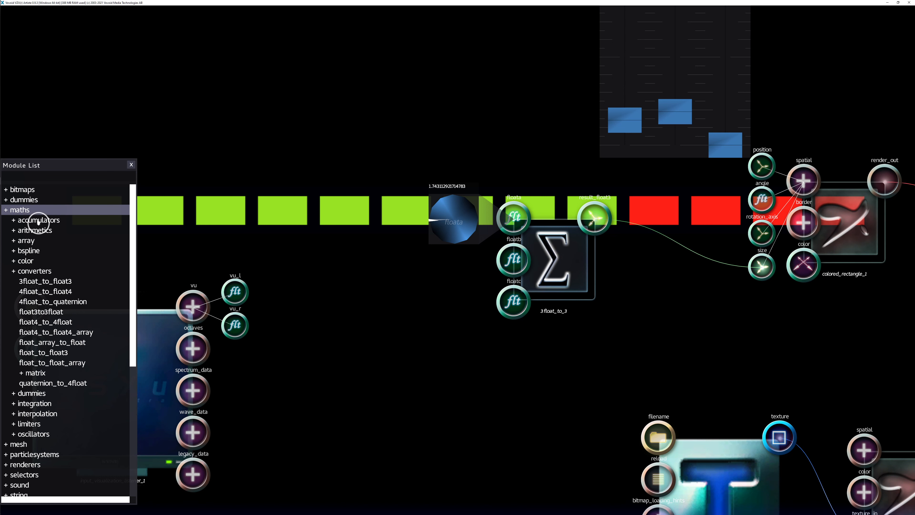
left_click(35, 230)
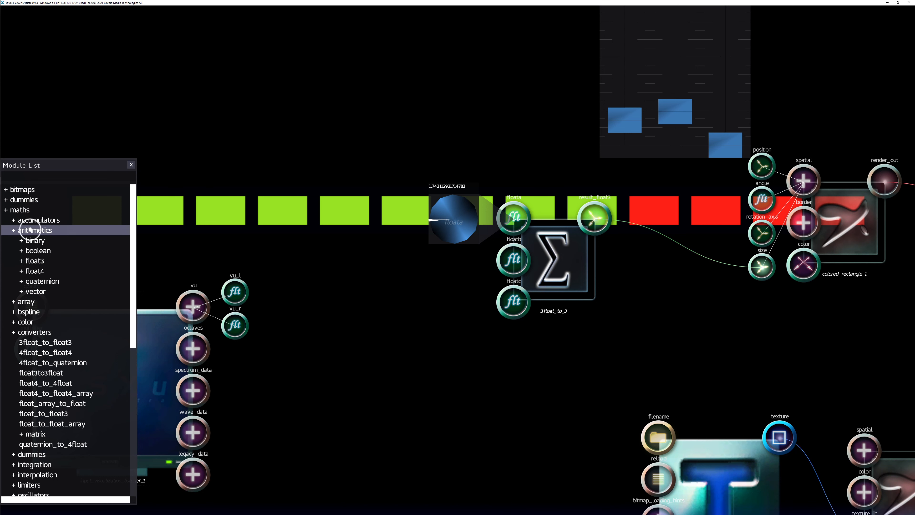
left_click(35, 239)
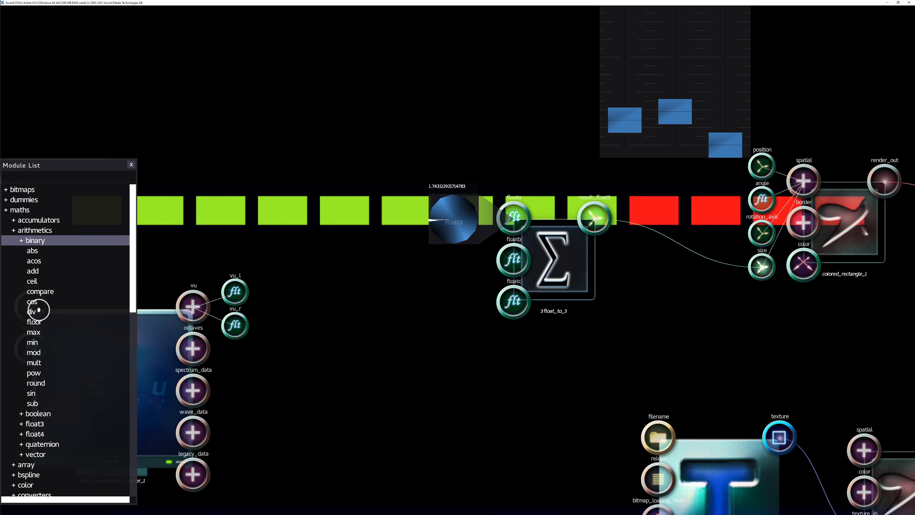
left_click(36, 363)
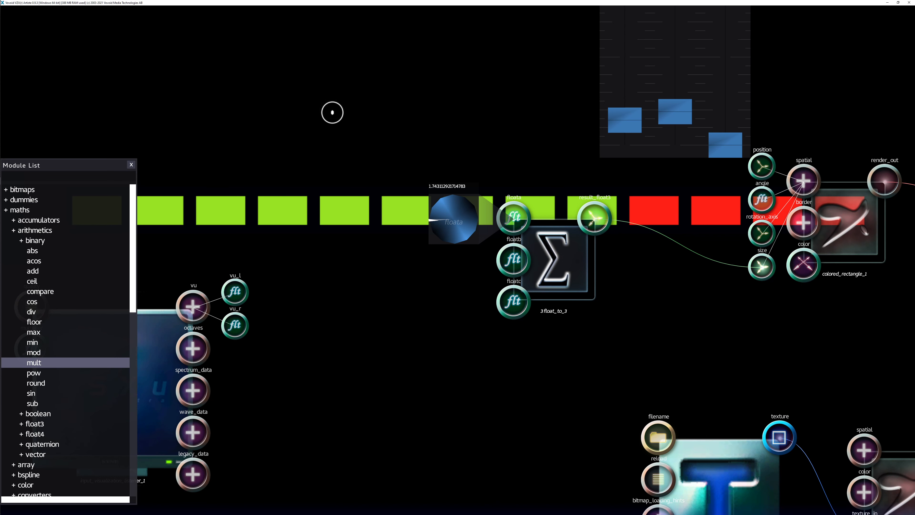
left_click(332, 112)
Step: Close the floata control and set param2 of mult_1 to about 1.75
key("Delete")
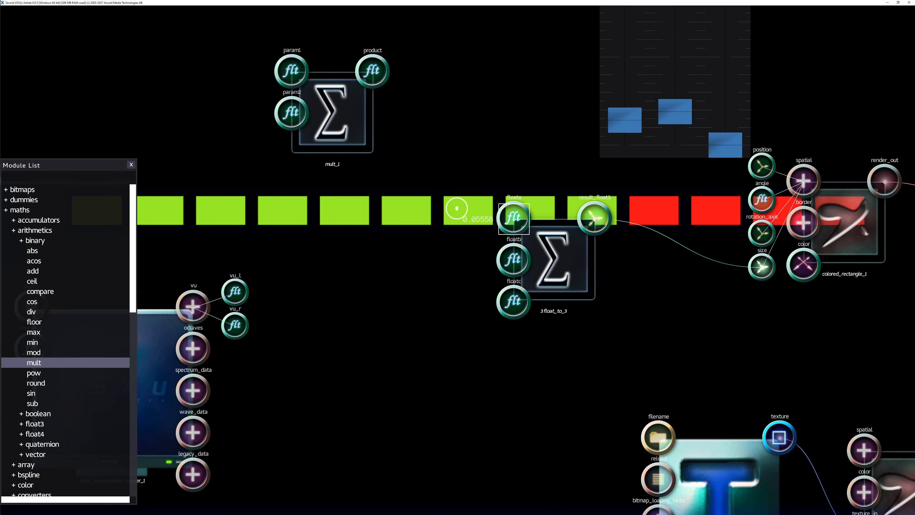
key("s")
key("e")
key("w")
double_click(359, 156)
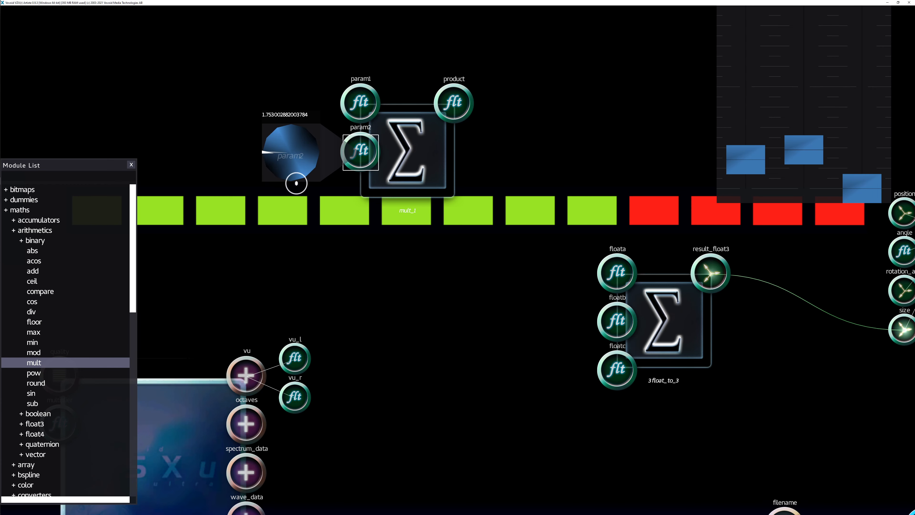
Step: Move mult_1 closer to 3float_to_3 and connect its product output to floata
left_click_drag(353, 188, 497, 164)
left_click_drag(607, 282, 532, 93)
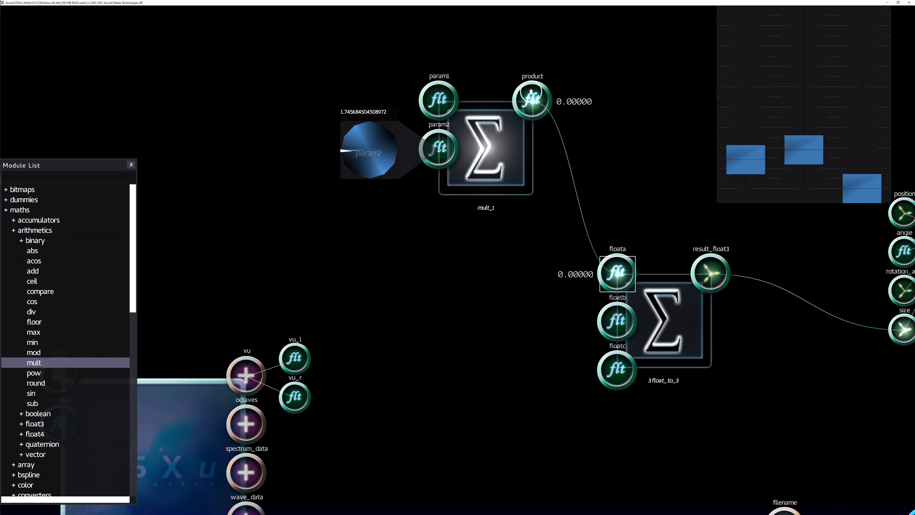
left_click_drag(469, 131, 501, 141)
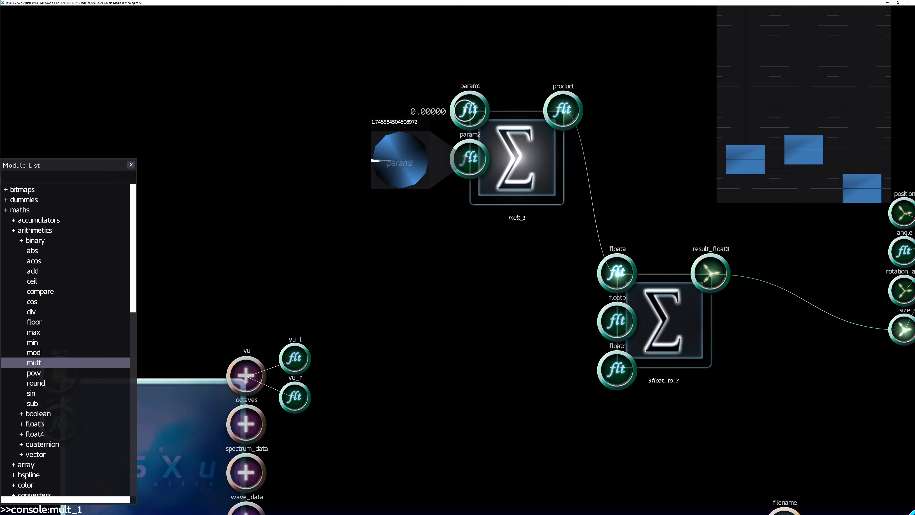
Step: Add a float_clamp module from the maths limiters below mult_1
scroll(465, 110, "down", 3)
left_click_drag(405, 233, 478, 233)
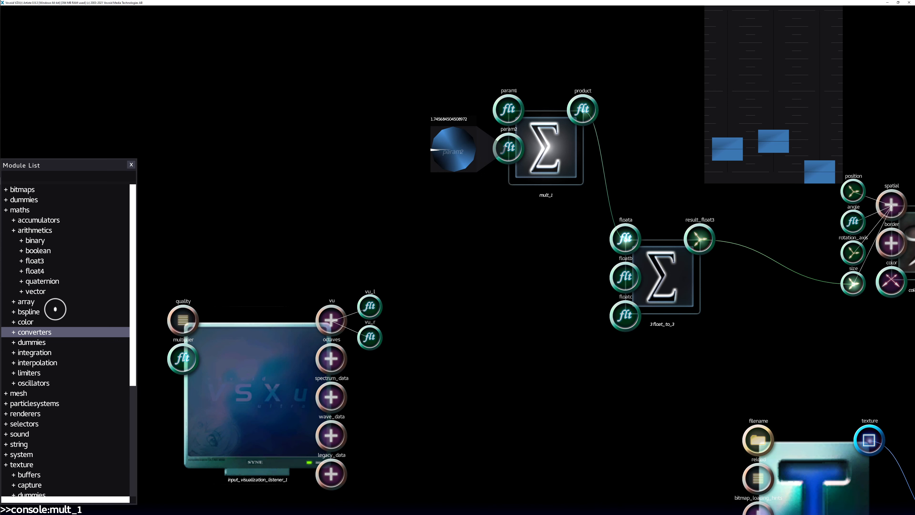
left_click(26, 231)
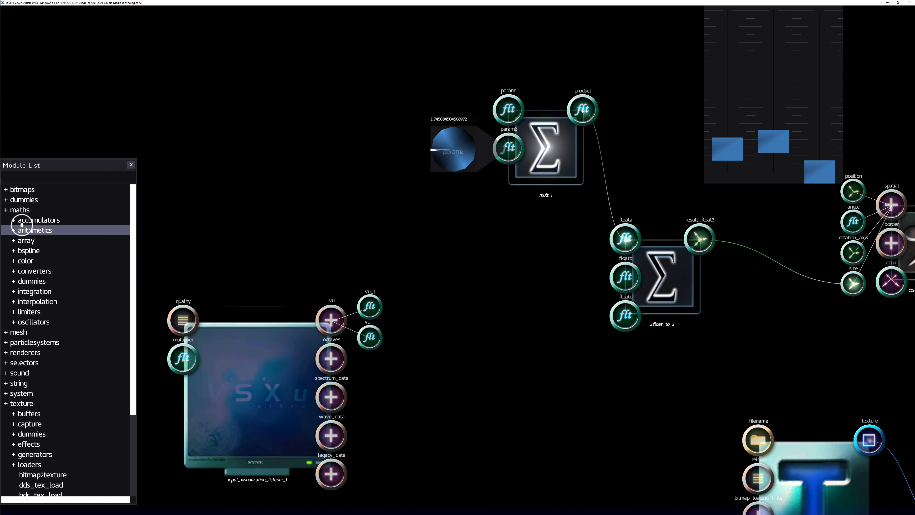
left_click(20, 210)
left_click(20, 211)
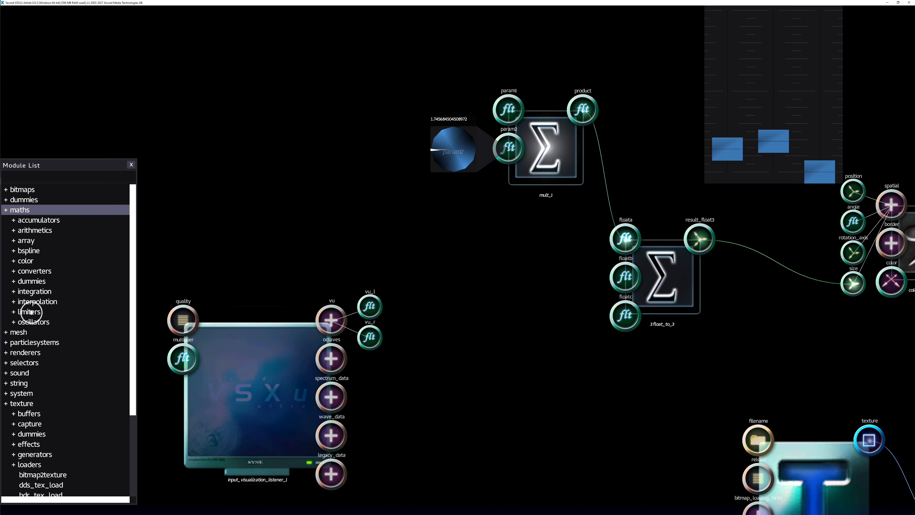
left_click(31, 312)
left_click(32, 322)
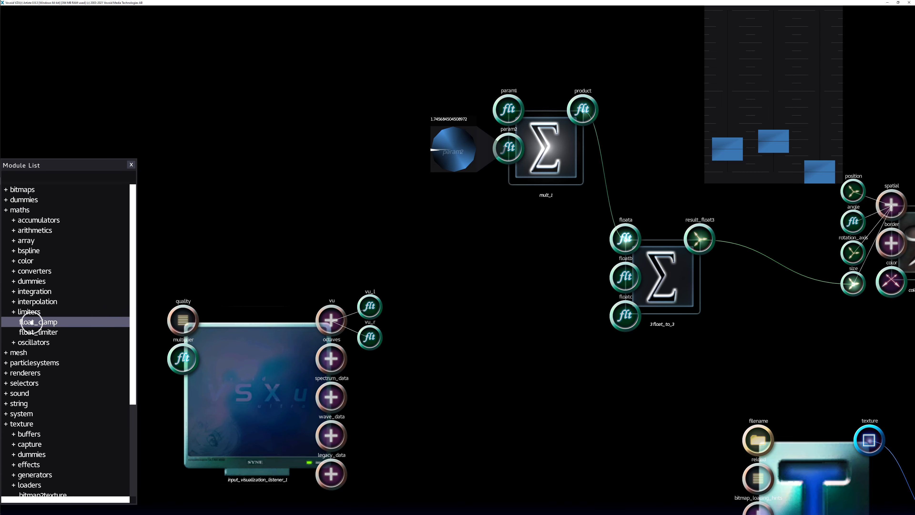
left_click_drag(467, 264, 468, 263)
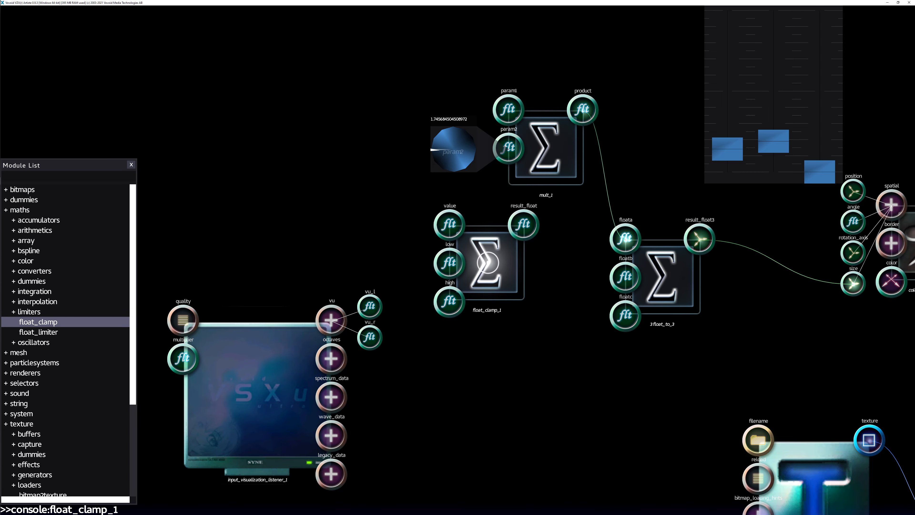
Step: Set the high limit of float_clamp_1 to 1 and close its control
scroll(457, 261, "up", 3)
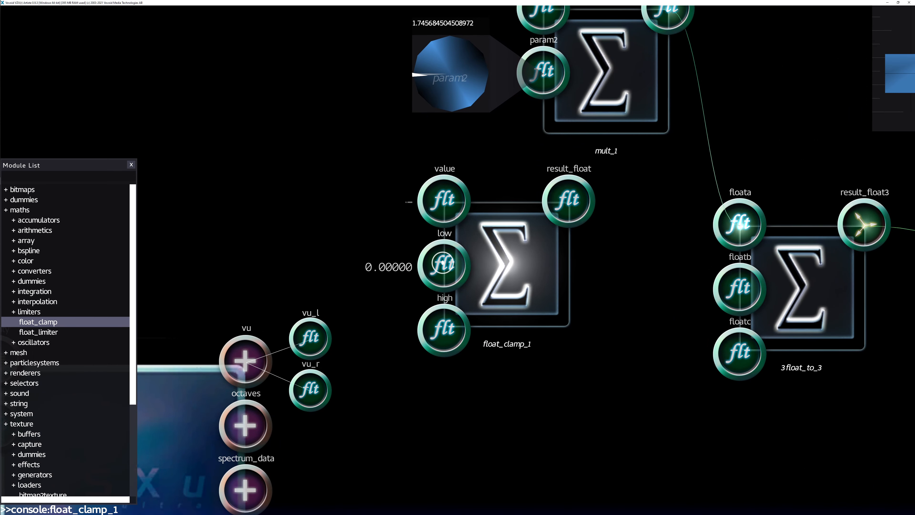
mouse_move(446, 328)
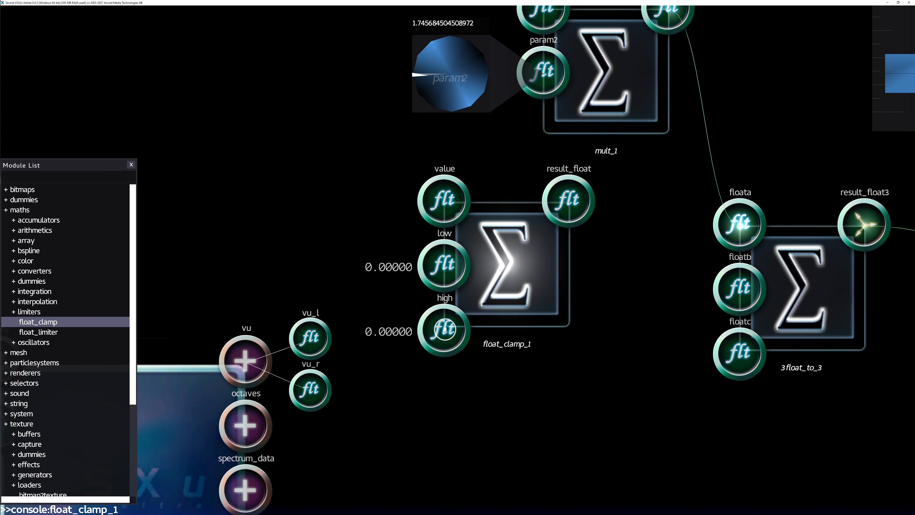
left_click(443, 330)
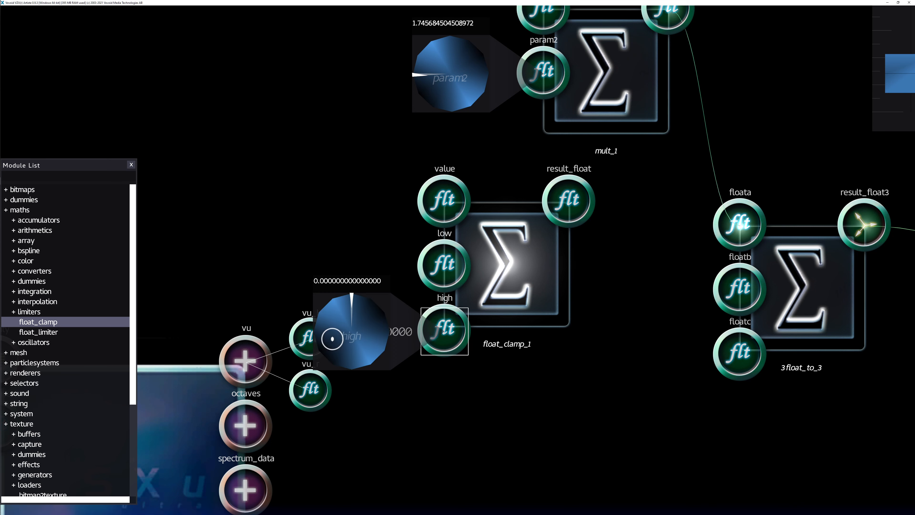
left_click_drag(333, 339, 317, 314)
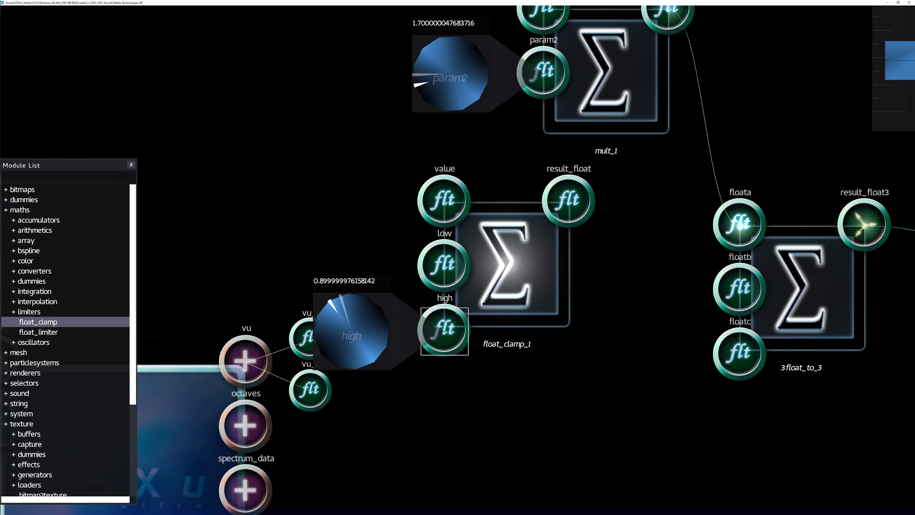
double_click(343, 332)
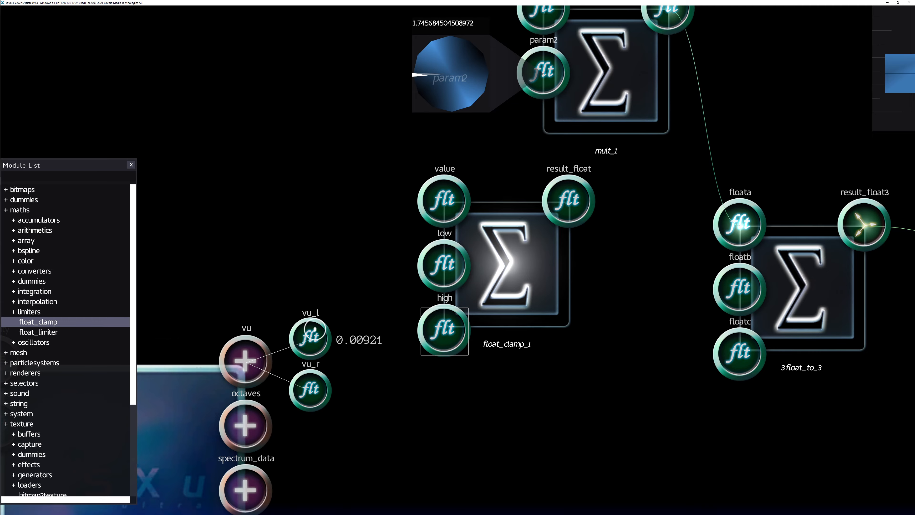
Step: Search the module list for "mult" and add a second mult module beside mult_1
left_click_drag(315, 329, 364, 235)
key("w")
key("e")
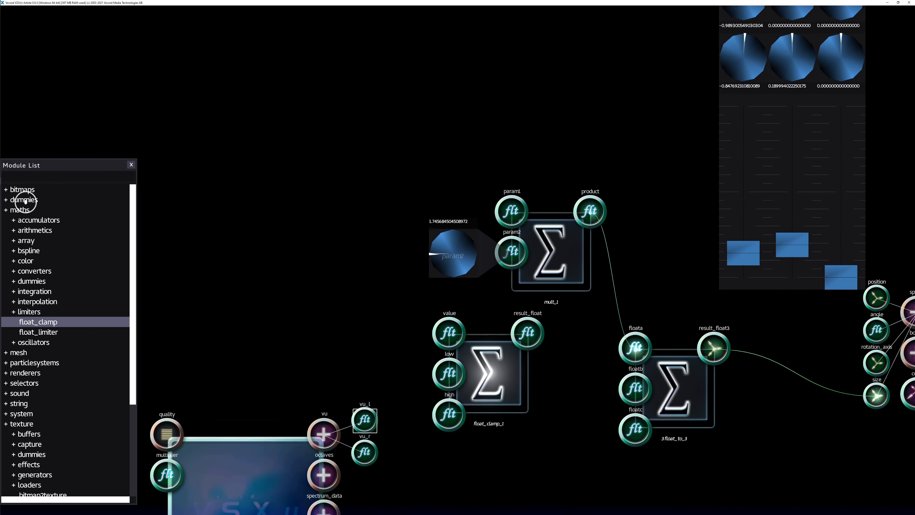
type("mult")
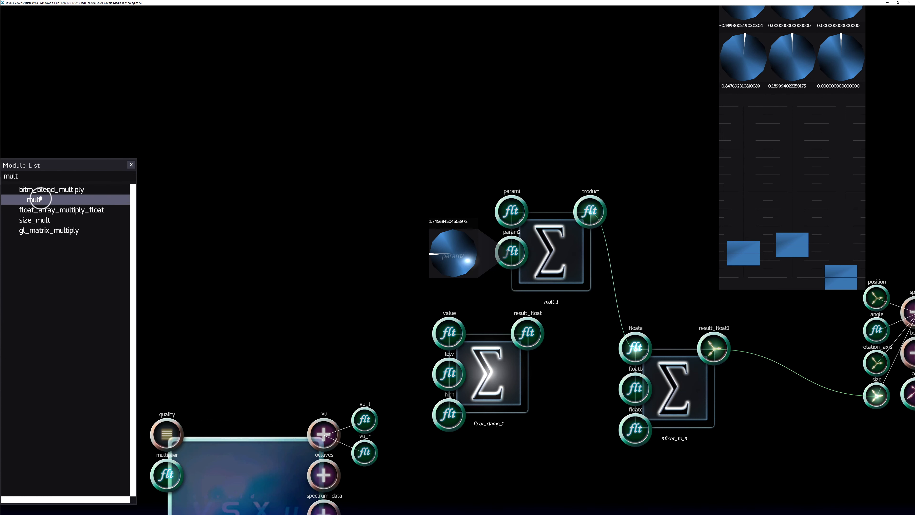
left_click_drag(307, 200, 399, 204)
key("s")
key("d")
key("w")
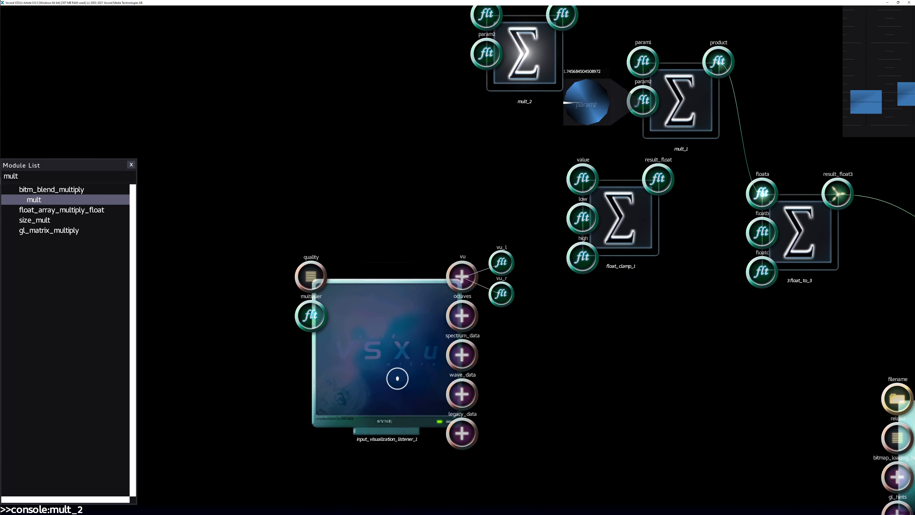
Step: Connect vu_l to param1 of mult_2, reposition mult_2, and connect its product to the value input of float_clamp_1
left_click_drag(338, 313, 115, 190)
key("w")
left_click_drag(261, 232, 481, 103)
left_click_drag(500, 136, 396, 203)
left_click_drag(579, 263, 453, 172)
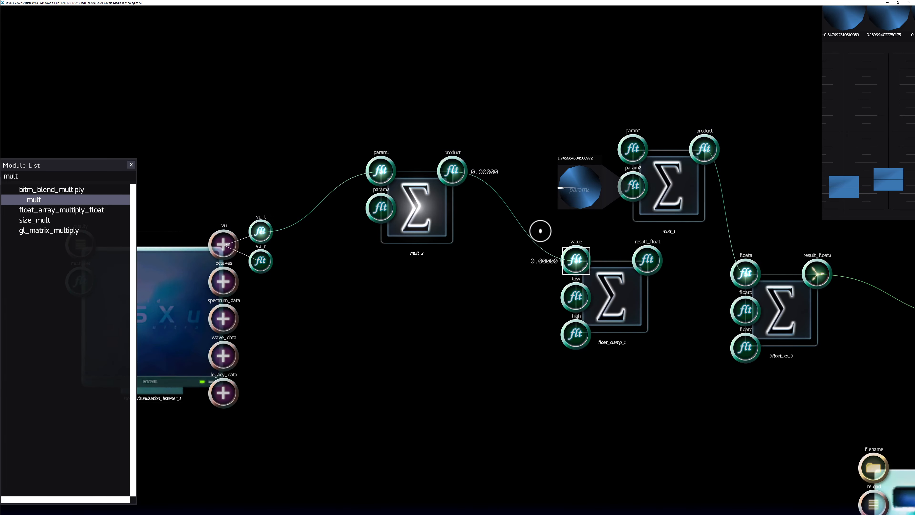
Step: Place float_clamp_1 between the two mult modules and connect its result_float to param1 of mult_1
left_click_drag(577, 268, 483, 134)
left_click_drag(570, 125, 633, 148)
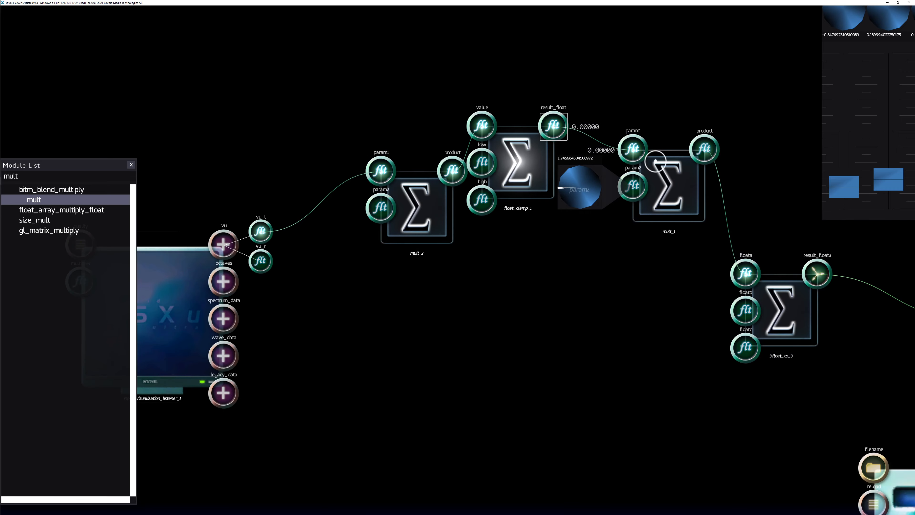
left_click_drag(522, 187, 544, 198)
scroll(326, 217, "up", 1)
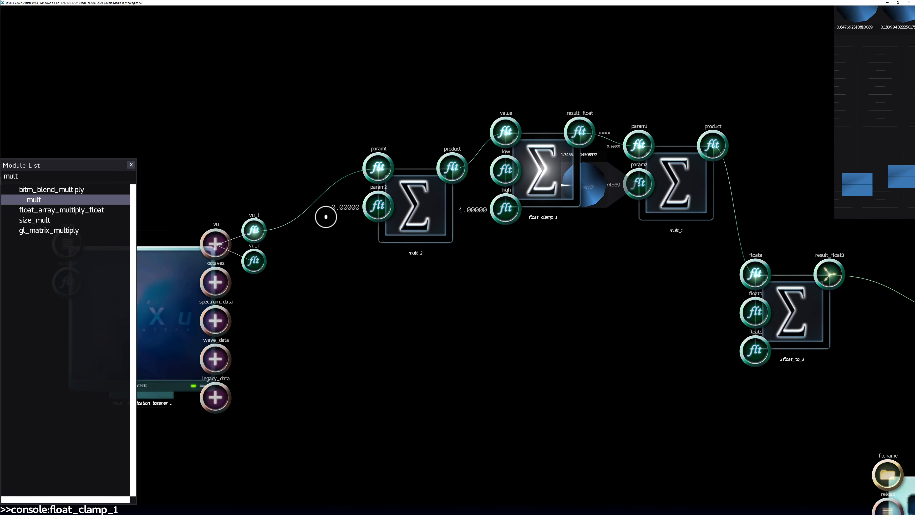
Step: Disconnect vu_l from param1 of mult_2
right_click(315, 202)
left_click(321, 205)
key("w")
key("e")
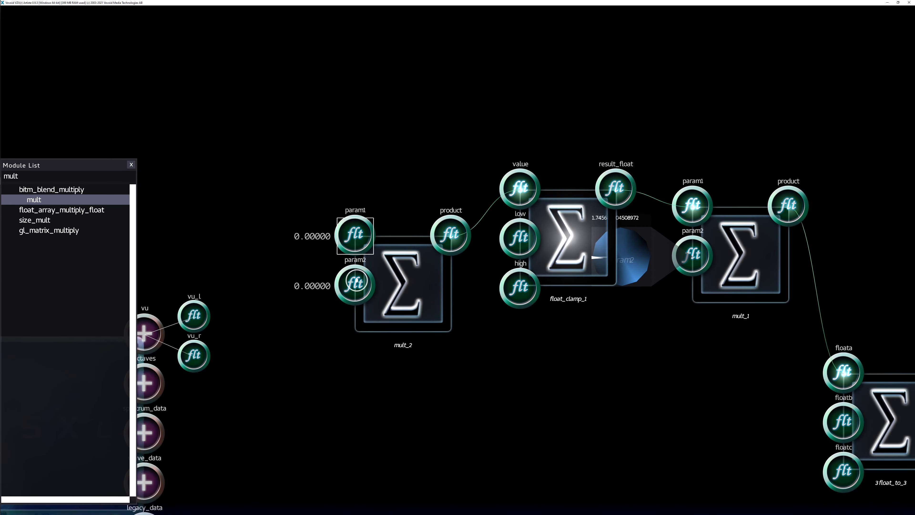
Step: Open the controls for both inputs of mult_2, raise param2, and close the param2 control
left_click(356, 238)
left_click(355, 282)
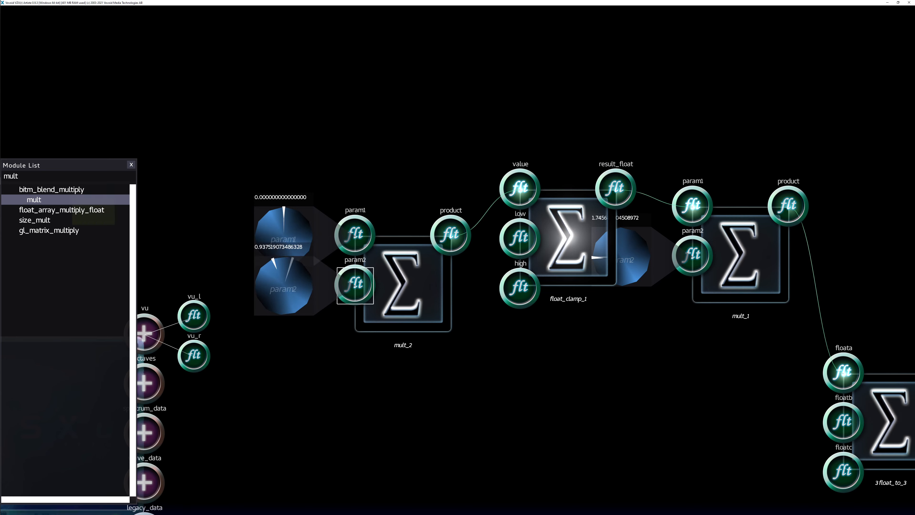
right_click(282, 292)
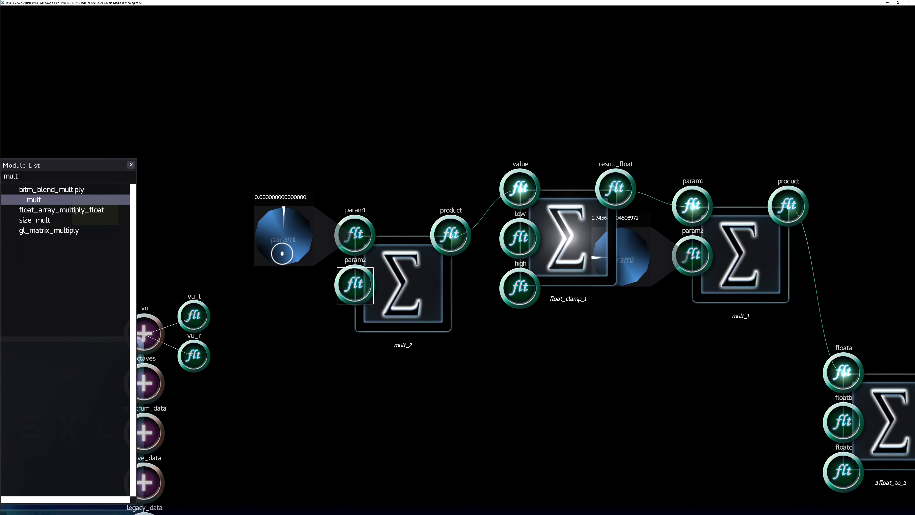
Step: Space mult_2 and float_clamp_1 apart and test the level bar by raising param1 of mult_2 to about 4.41
left_click_drag(405, 267, 332, 203)
left_click_drag(600, 247, 570, 237)
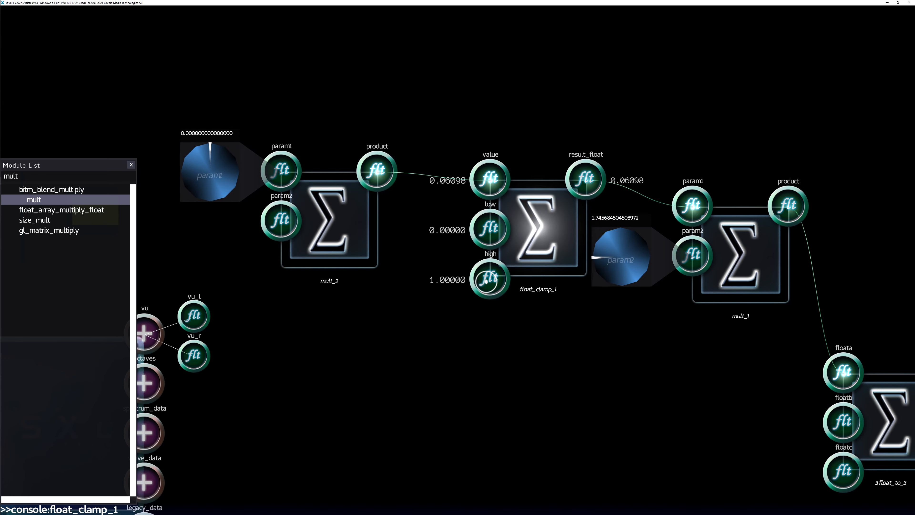
key("a")
left_click_drag(299, 178, 351, 273)
key("0")
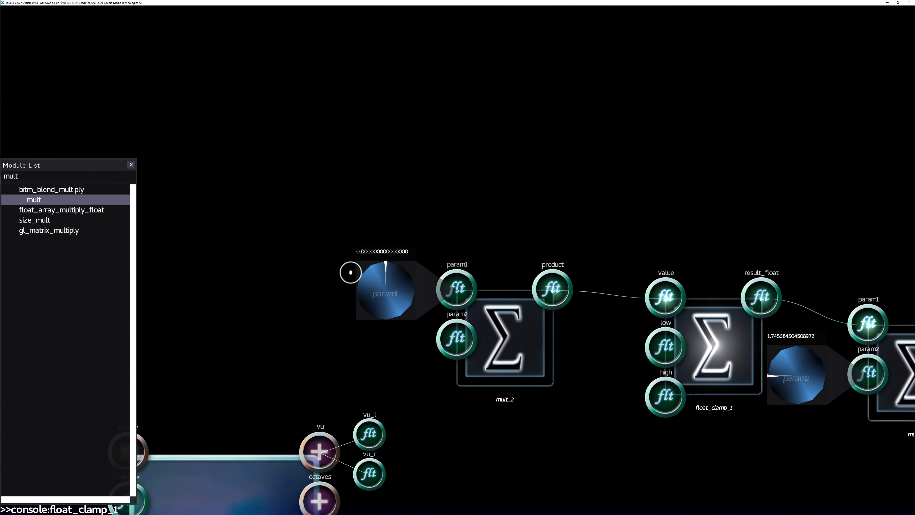
left_click_drag(398, 306, 398, 288)
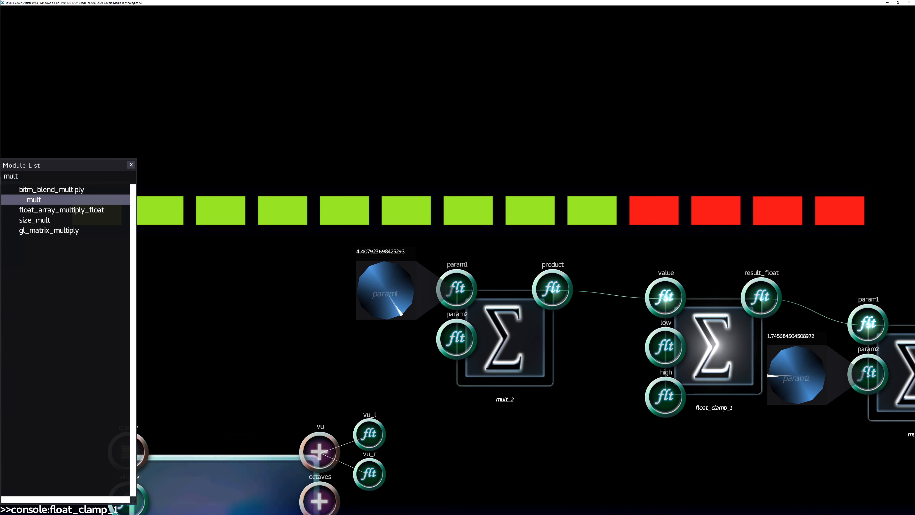
Step: Test the clamp by raising param1 of mult_2 to about 6.94, and move float_clamp_1 closer to mult_2
left_click_drag(582, 321, 453, 279)
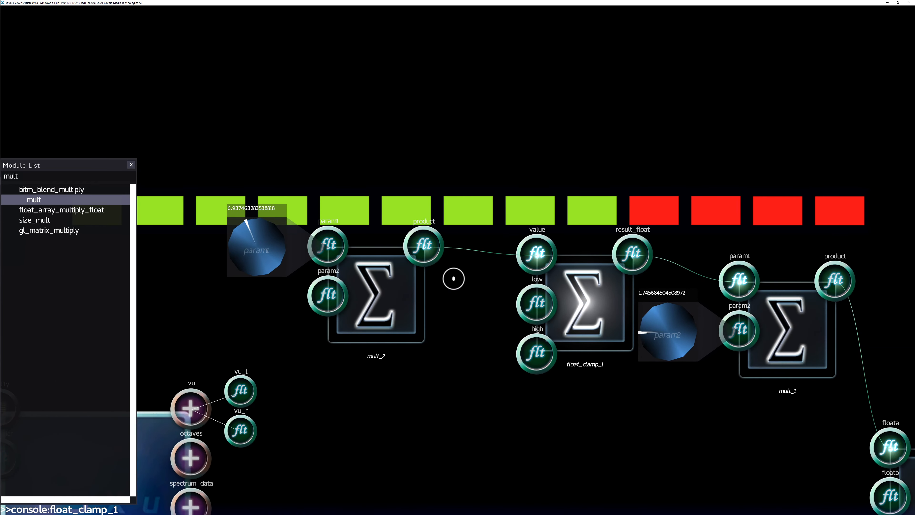
key("d")
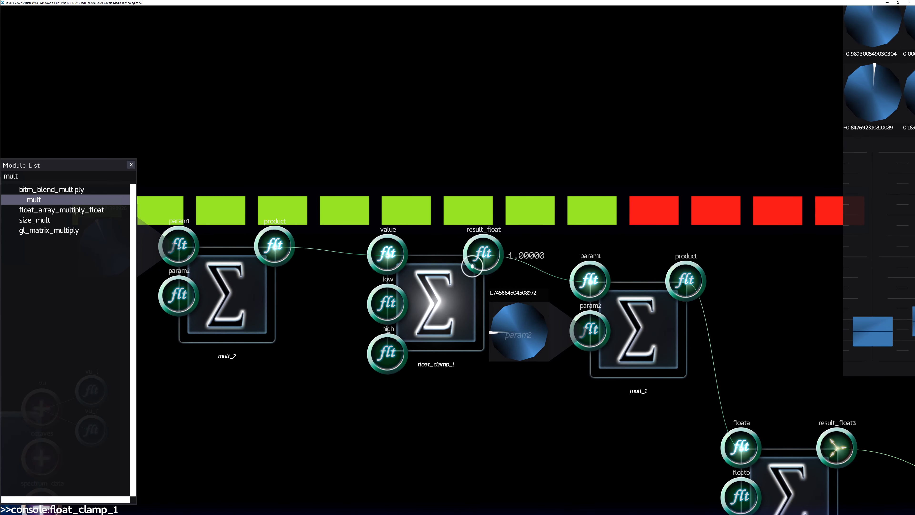
left_click_drag(472, 266, 432, 270)
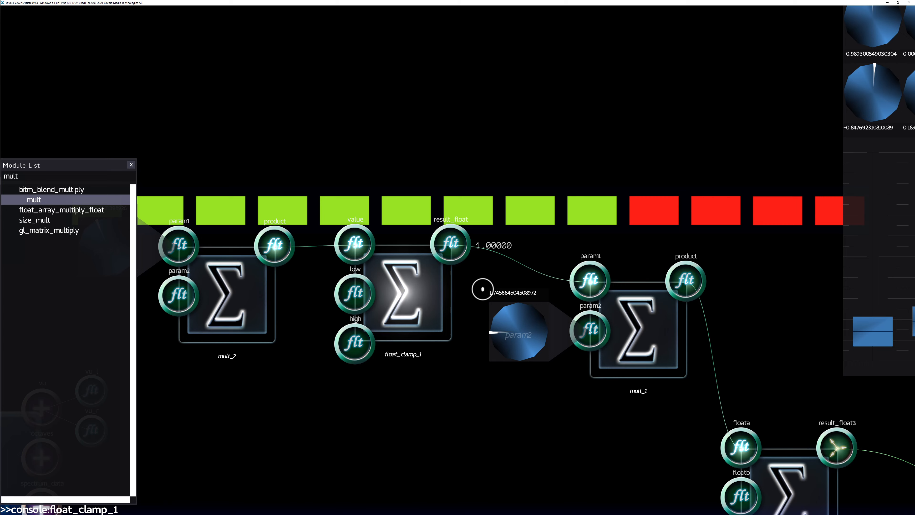
Step: Examine the clamped result_float value and the param1 and product values of mult_1 against the level bar
key("d")
key("s")
mouse_move(548, 188)
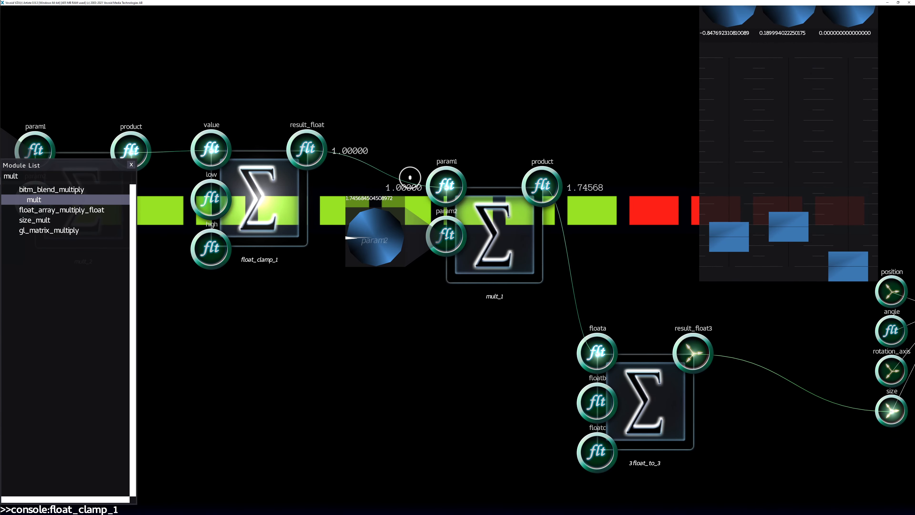
left_click_drag(410, 177, 446, 186)
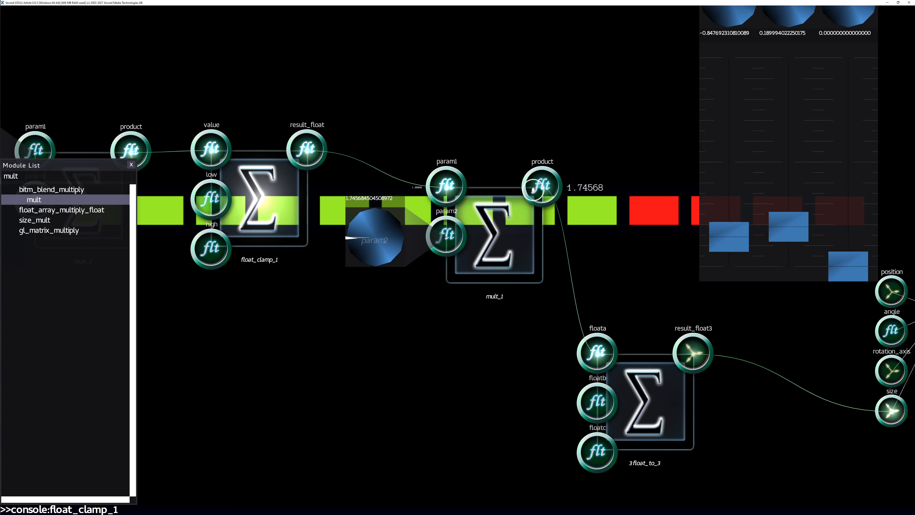
key("w")
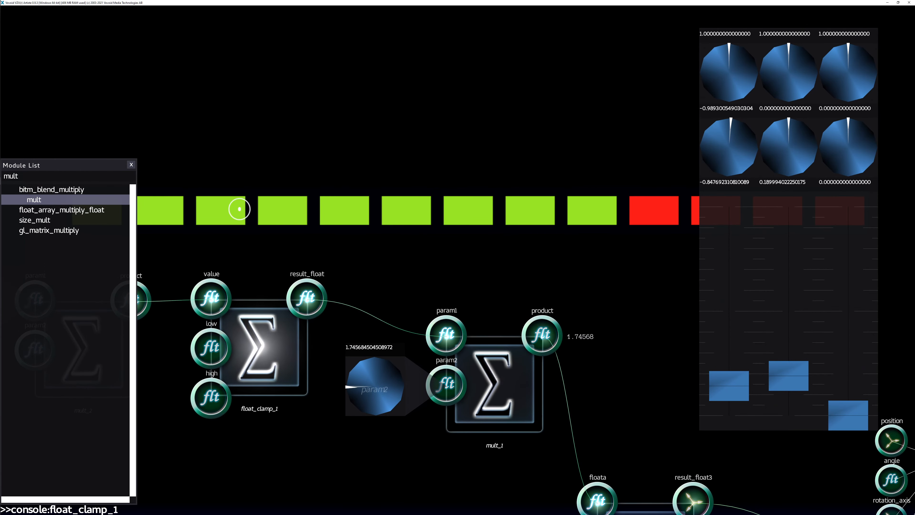
key("s")
key("a")
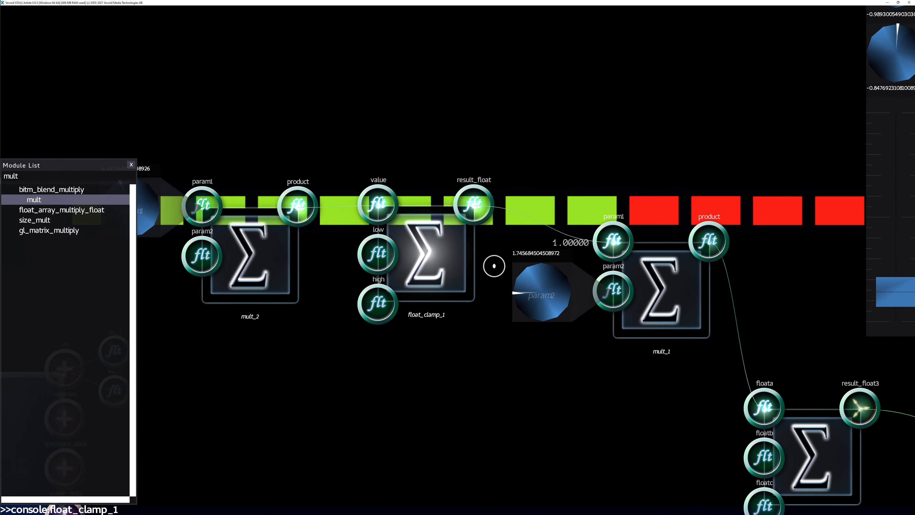
Step: Connect vu_l to param1 of mult_2 and raise its param2 to about 4.03
scroll(410, 242, "up", 2)
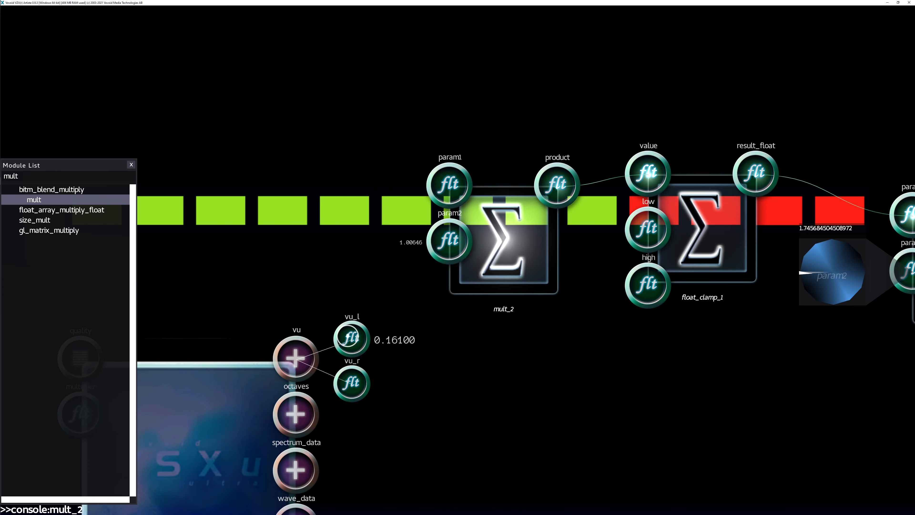
left_click_drag(351, 338, 455, 187)
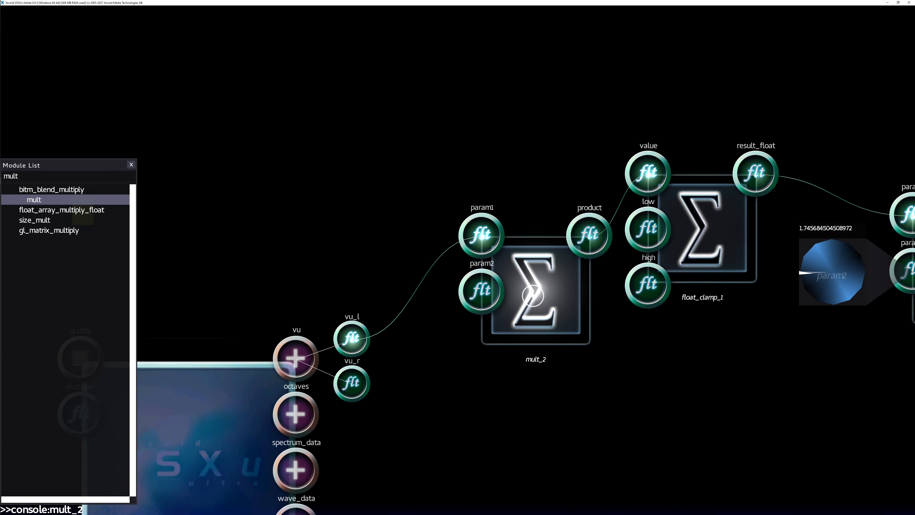
double_click(484, 292)
left_click_drag(401, 296, 402, 280)
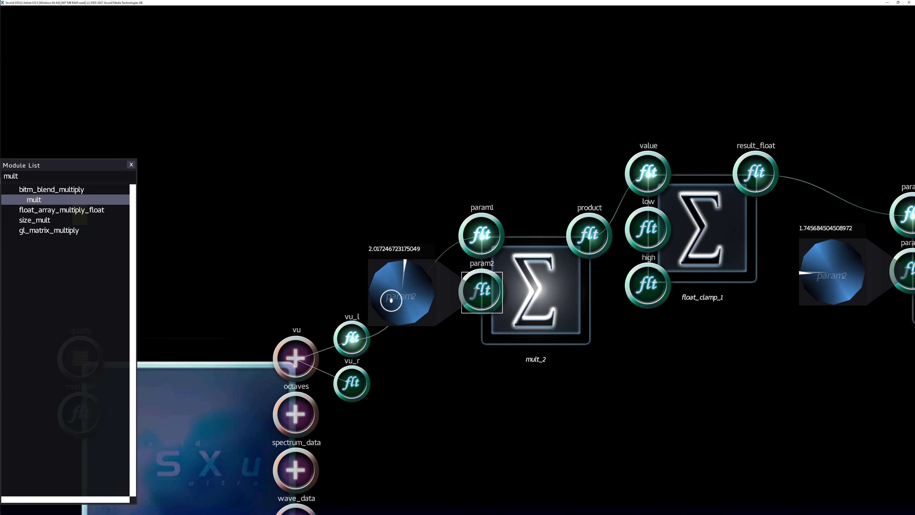
left_click_drag(391, 300, 395, 293)
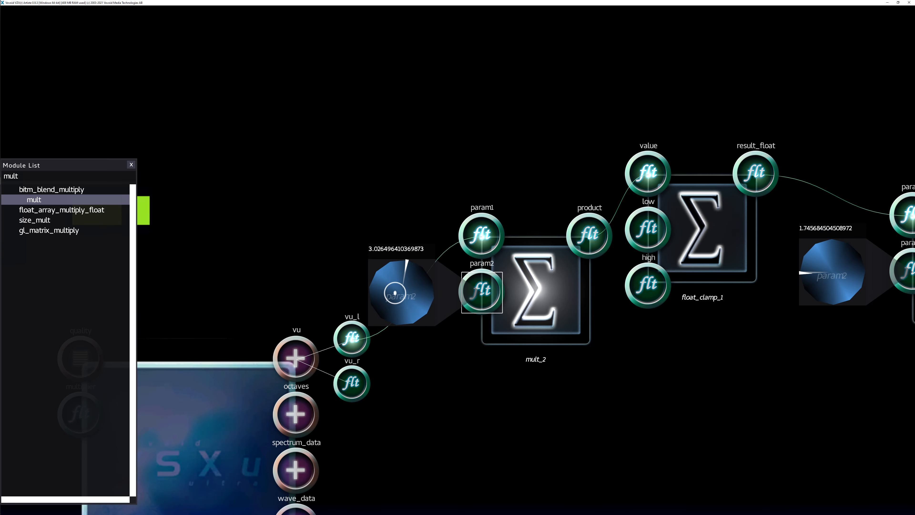
left_click_drag(395, 293, 397, 292)
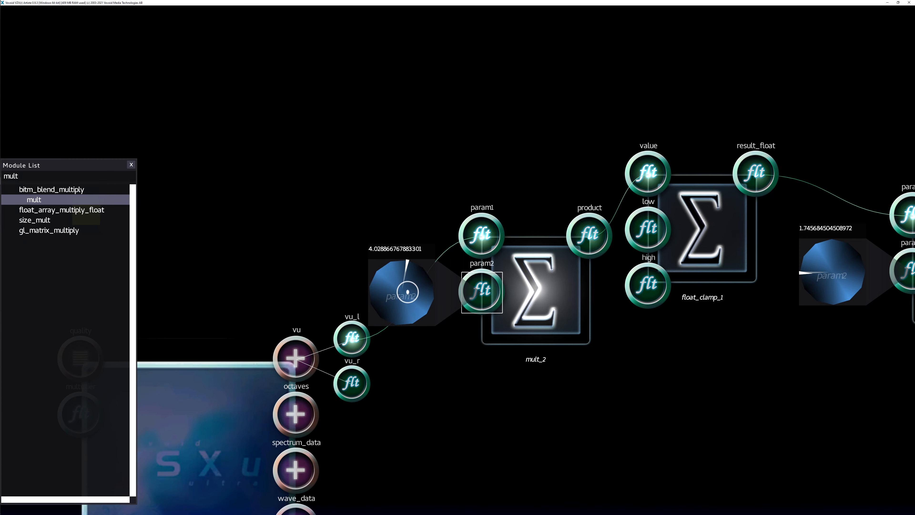
double_click(408, 292)
Step: Reposition mult_2 and input_visualization_listener_1 to tidy the start of the module chain
left_click_drag(535, 298, 528, 288)
scroll(441, 360, "down", 4)
left_click_drag(350, 341, 326, 287)
left_click_drag(500, 302, 500, 293)
scroll(500, 292, "down", 3)
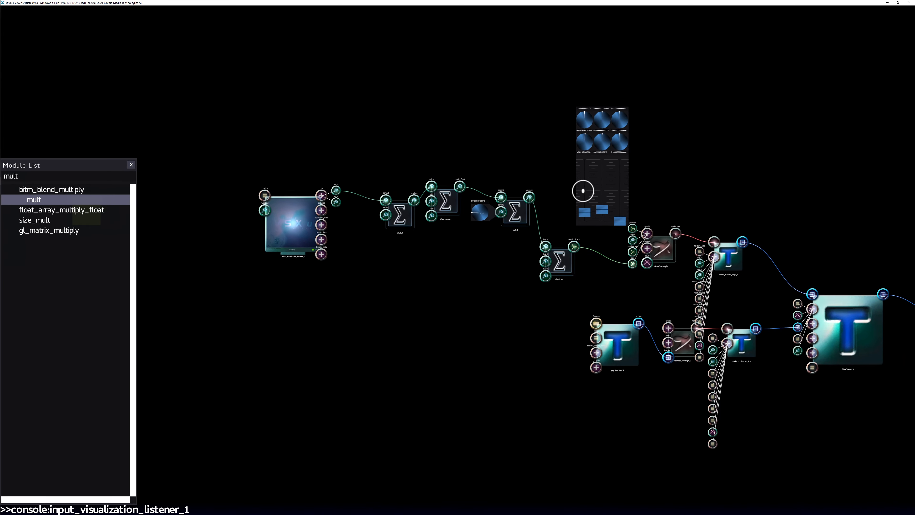
Step: Close the open position and param2 controls and move 3float_to_3 up beside mult_1
double_click(583, 179)
key("Right")
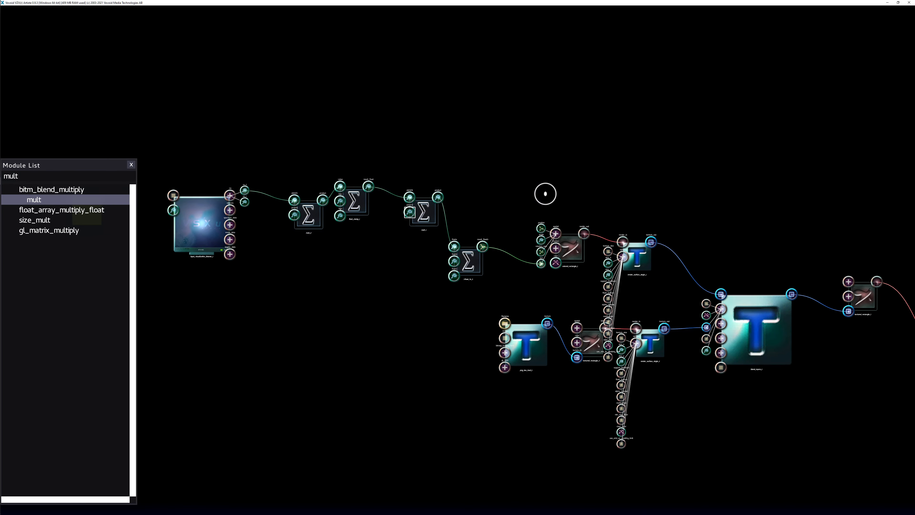
left_click_drag(470, 260, 479, 221)
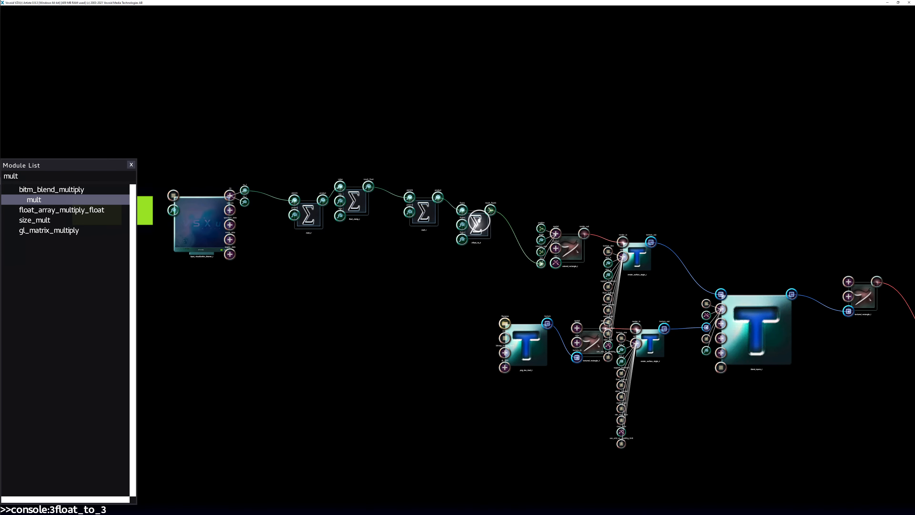
scroll(512, 203, "up", 1)
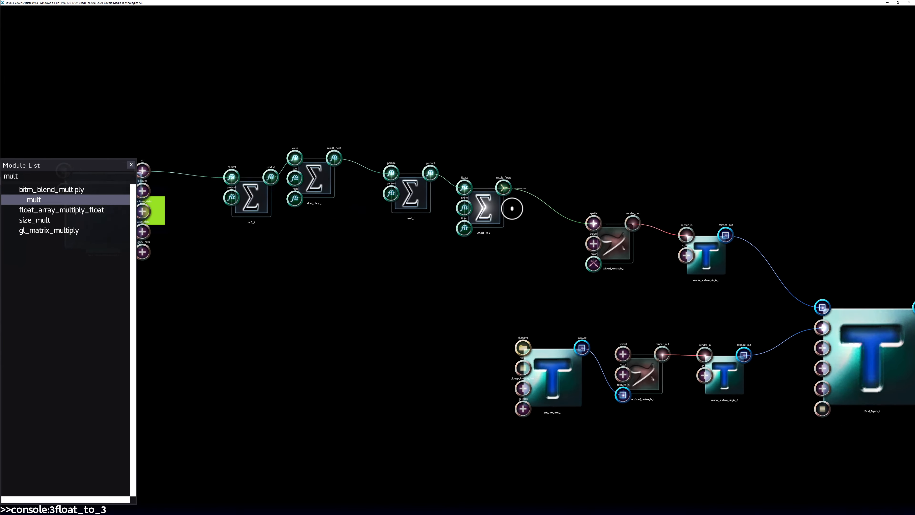
Step: Reposition colored_rectangle_1 and render_surface_single_1 to straighten the level bar's module chain
scroll(512, 208, "up", 2)
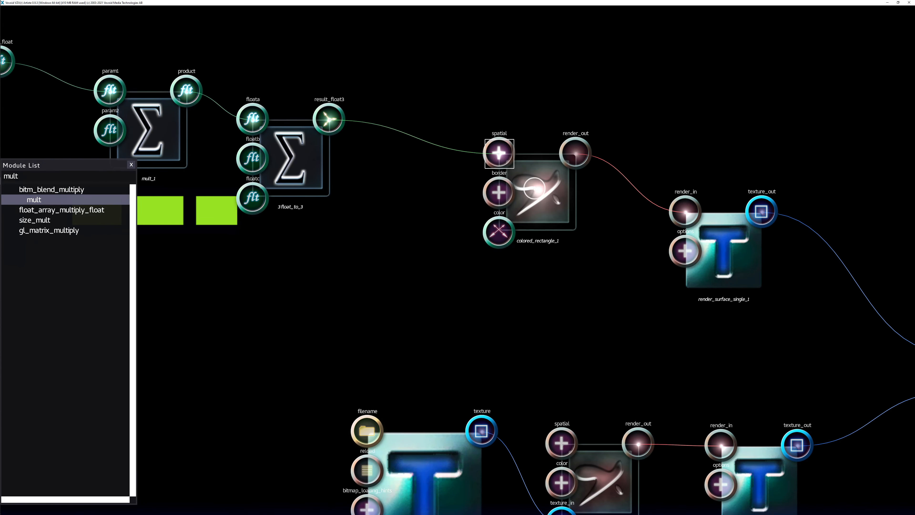
left_click_drag(535, 189, 533, 177)
scroll(554, 211, "down", 1)
left_click_drag(671, 275, 663, 236)
key("alt+d")
scroll(577, 282, "down", 1)
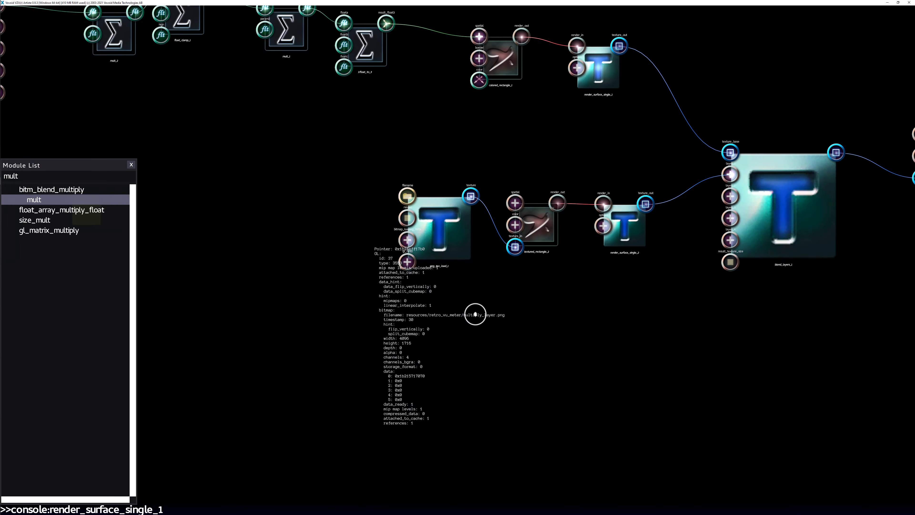
Step: Shift png_tex_load_1 slightly lower and move colored_rectangle_1 closer to 3float_to_3
left_click_drag(447, 238, 441, 258)
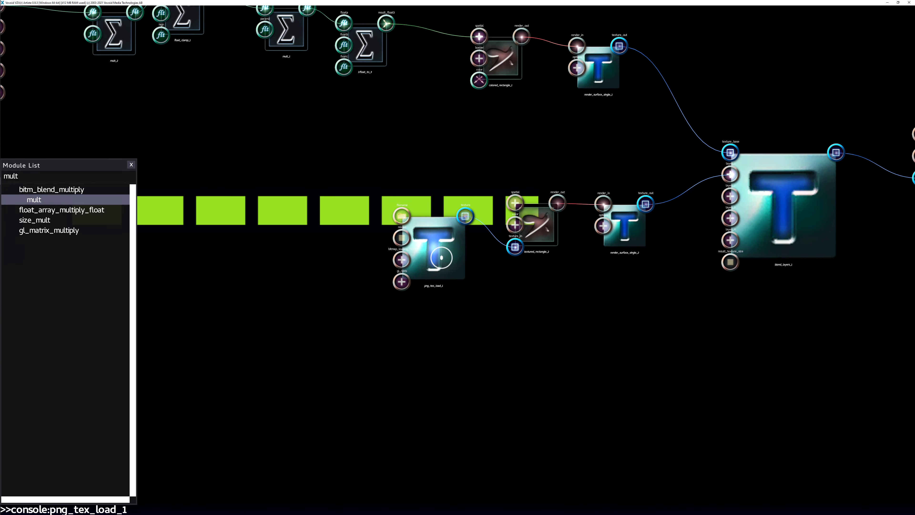
left_click_drag(464, 167, 464, 188)
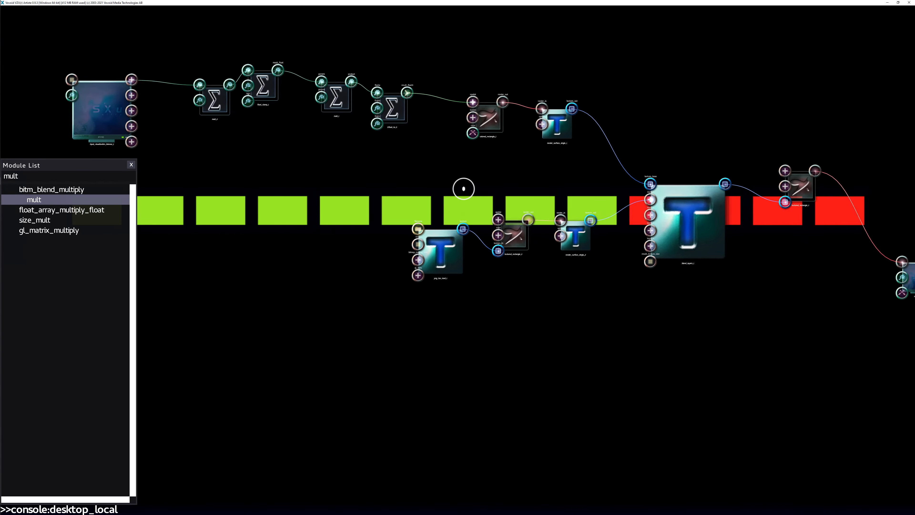
scroll(464, 188, "up", 3)
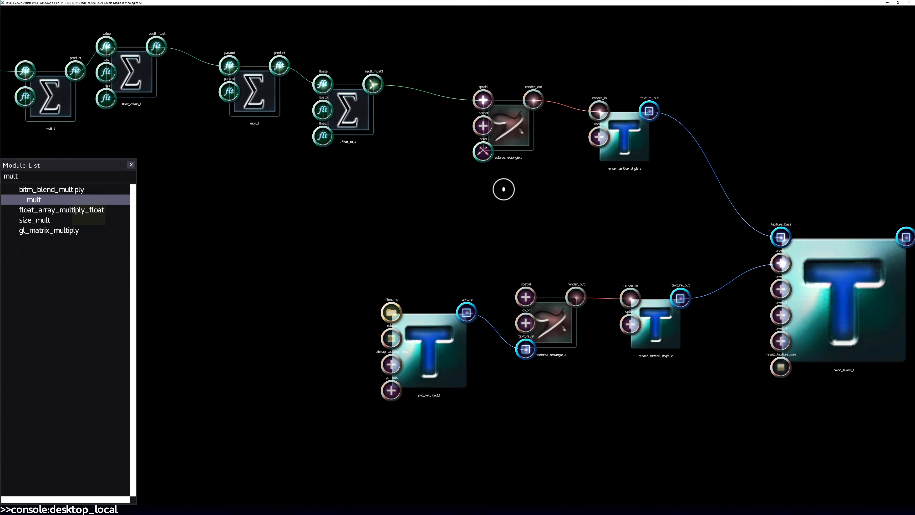
left_click_drag(510, 126, 469, 101)
key("Up")
left_click(474, 177)
scroll(473, 195, "up", 2)
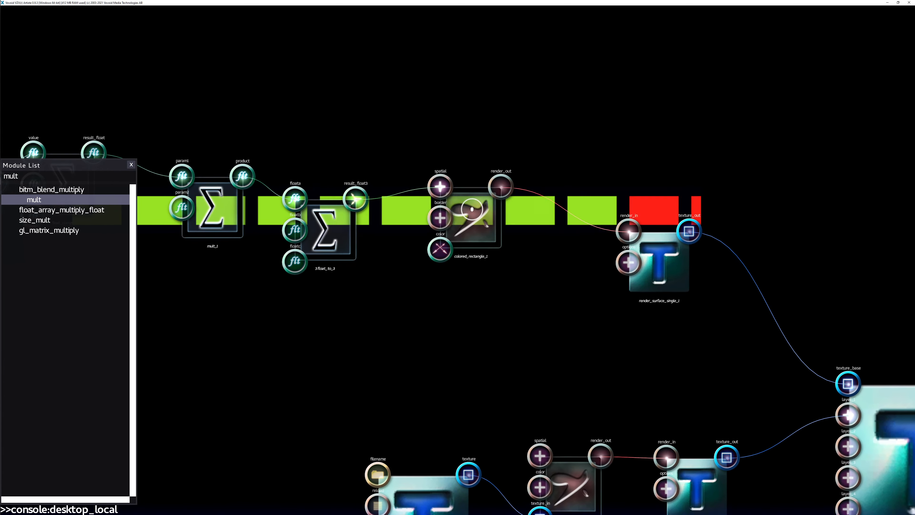
Step: Duplicate colored_rectangle_1 below the original and connect the copy's render_out to render_in of render_surface_single_1
scroll(468, 202, "down", 1)
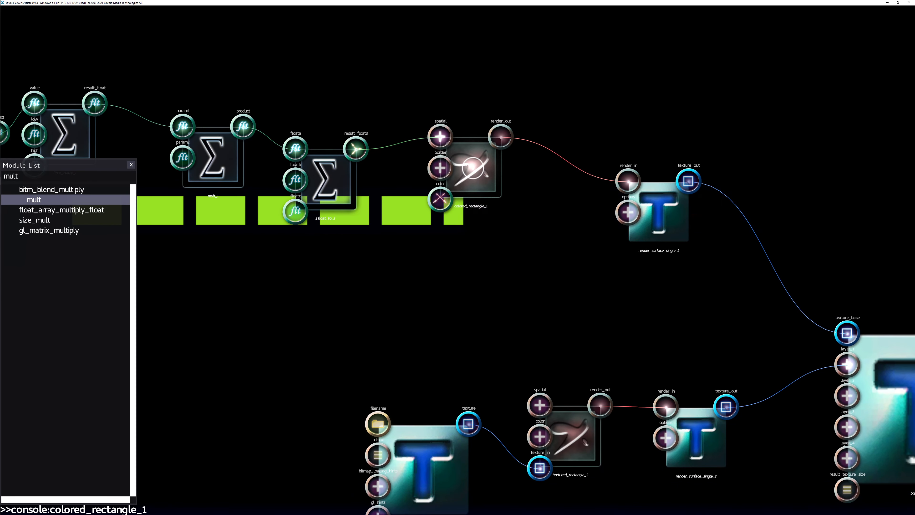
left_click_drag(473, 184, 476, 283)
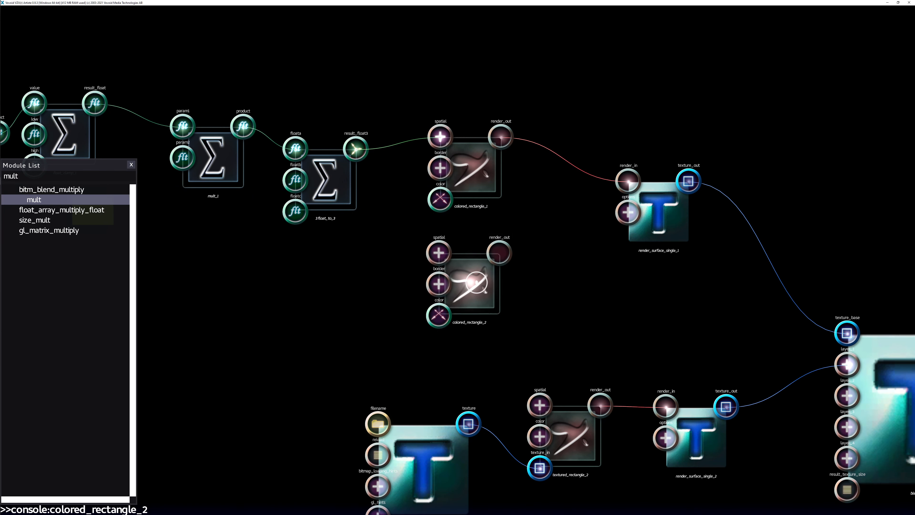
left_click(440, 249)
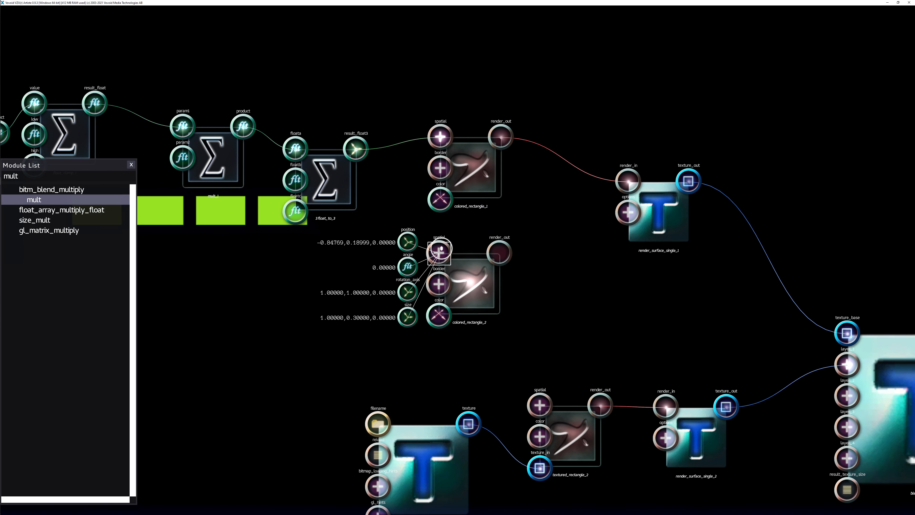
left_click(440, 250)
left_click_drag(502, 253, 629, 180)
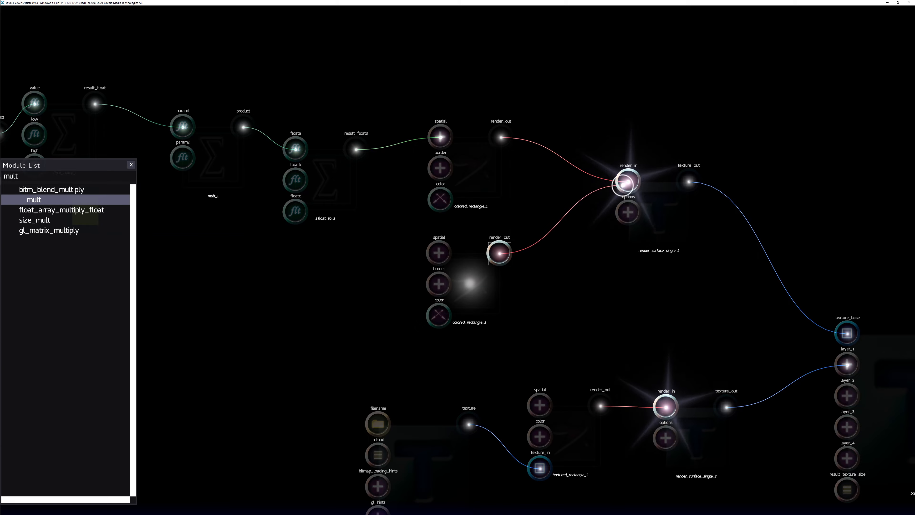
left_click_drag(568, 188, 573, 190)
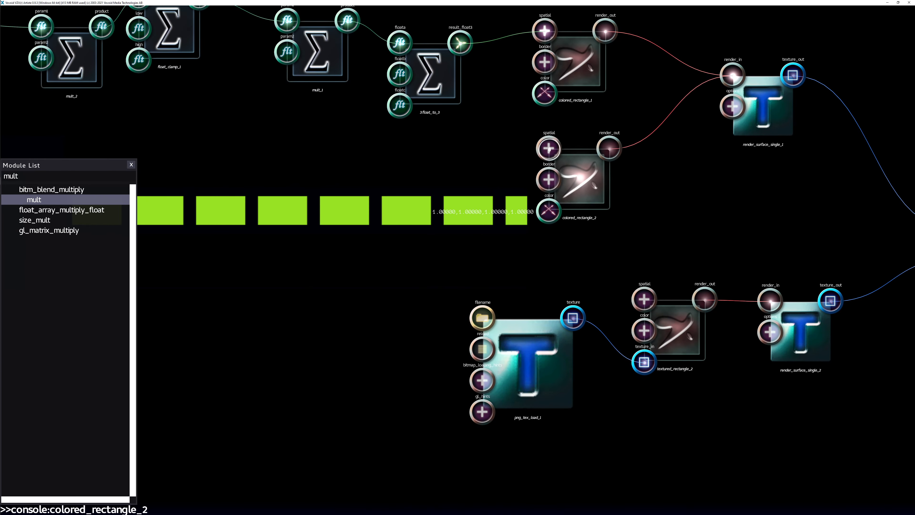
Step: Lower the vertical position of colored_rectangle_2 so it forms a second level bar beneath the first
left_click(549, 149)
double_click(517, 140)
key("s")
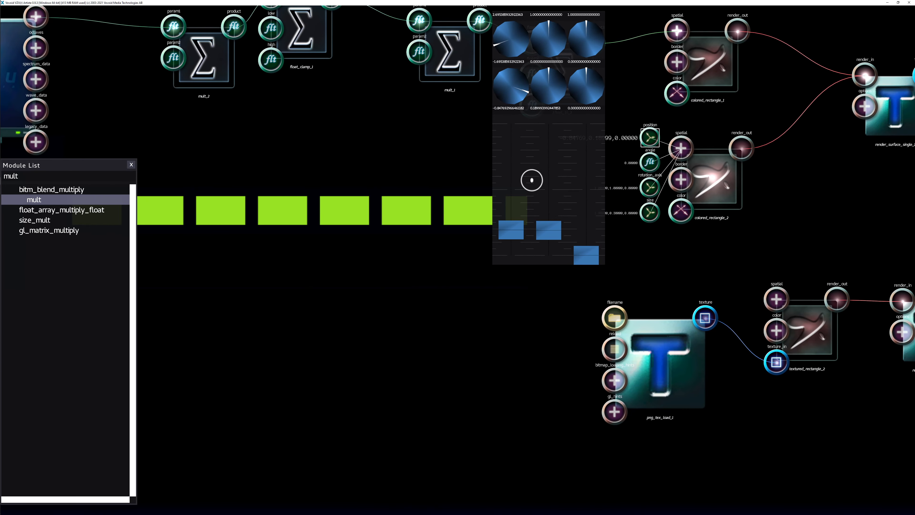
left_click_drag(550, 230, 548, 257)
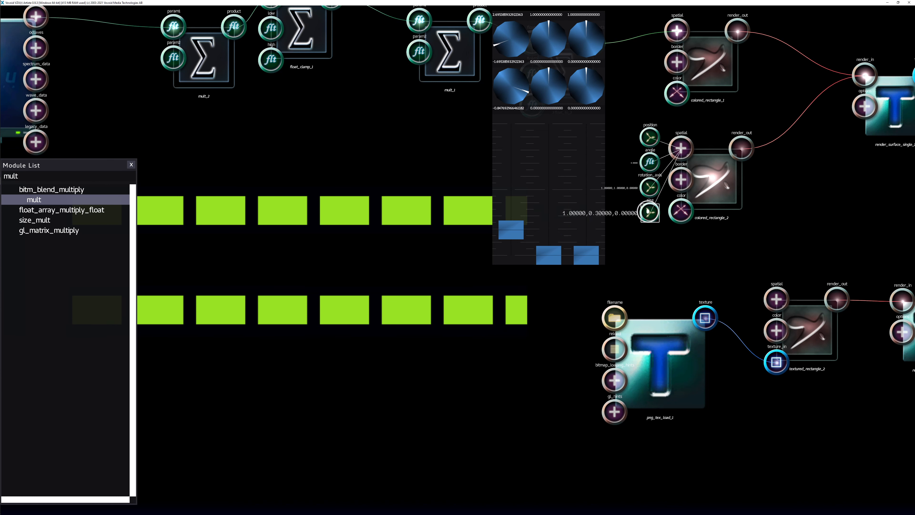
key("Escape")
left_click(560, 92)
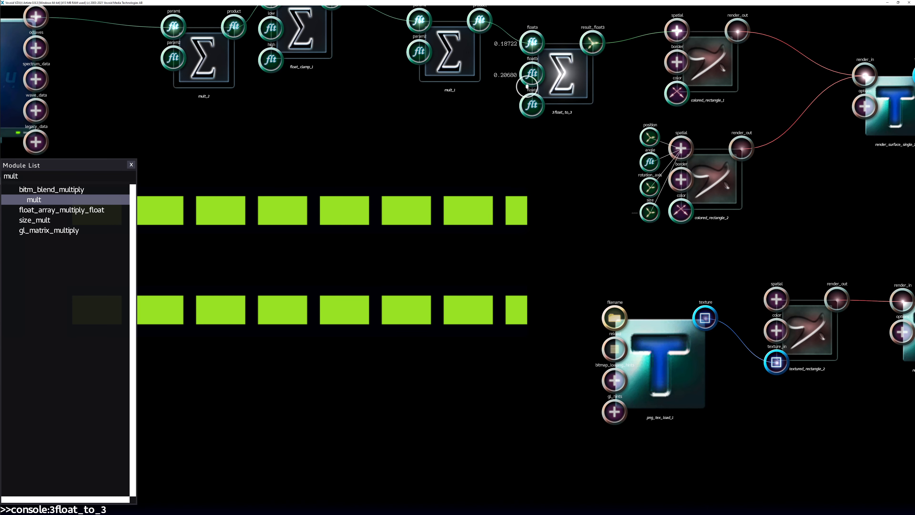
Step: Duplicate 3float_to_3 and mult_1 below the originals, chaining the mult copy through the 3float_to_3 copy into the size of colored_rectangle_2
left_click_drag(553, 91, 566, 245)
left_click_drag(646, 214, 584, 192)
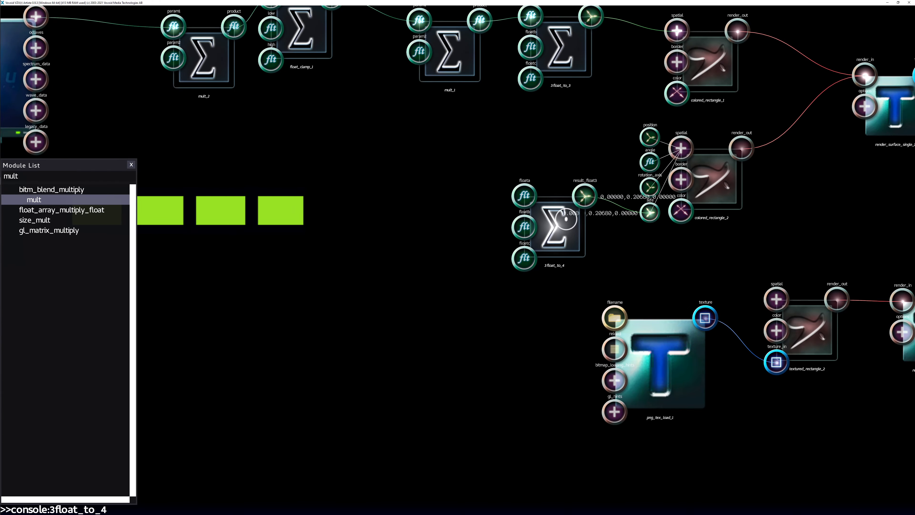
scroll(602, 243, "down", 1)
left_click_drag(455, 105, 579, 340)
left_click_drag(597, 301, 627, 318)
Step: Duplicate float_clamp_1 and mult_2 and place the copies below their originals
left_click_drag(471, 190, 479, 299)
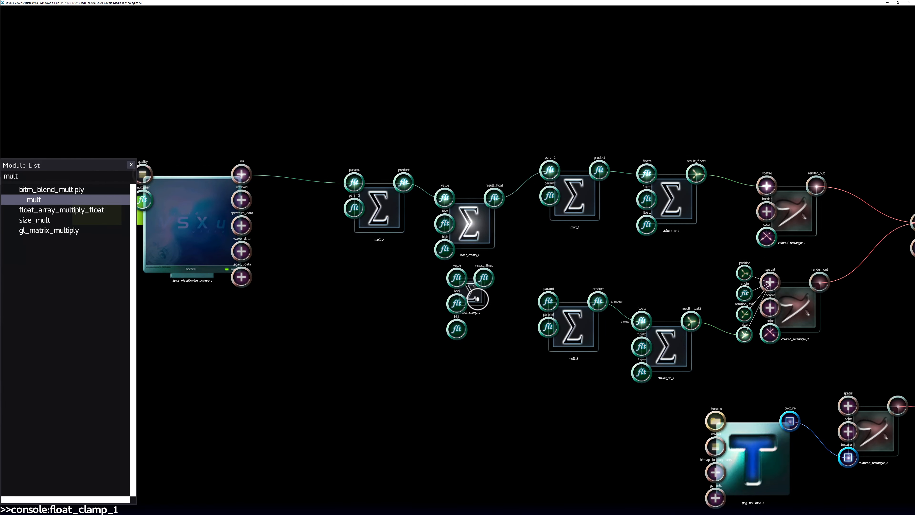
left_click(388, 208)
left_click_drag(388, 208, 379, 315)
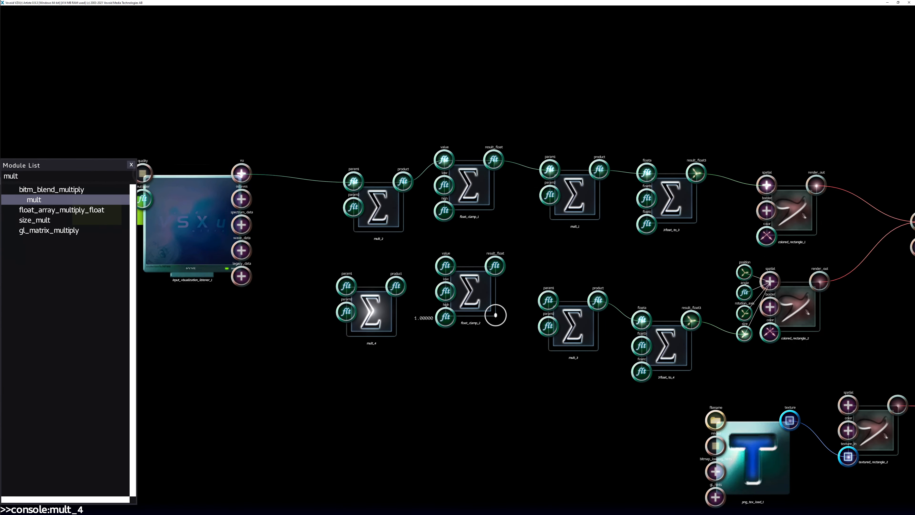
Step: Connect vu_r to param1 of mult_4, its product to value of float_clamp_2, and the clamped result to param1 of mult_3
scroll(505, 314, "up", 2)
left_click_drag(579, 195, 509, 148)
left_click_drag(442, 148, 375, 176)
left_click_drag(176, 80, 334, 79)
left_click_drag(325, 40, 503, 327)
left_click(327, 139)
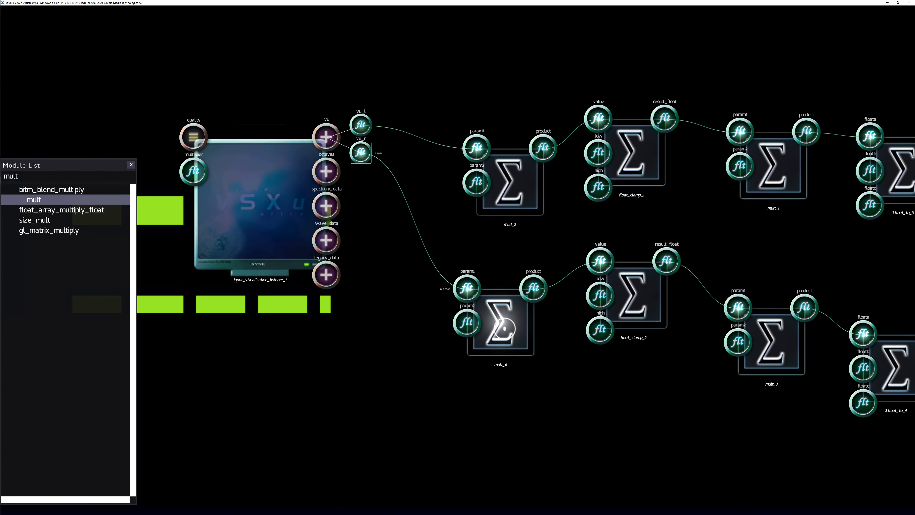
key("Right")
key("Down")
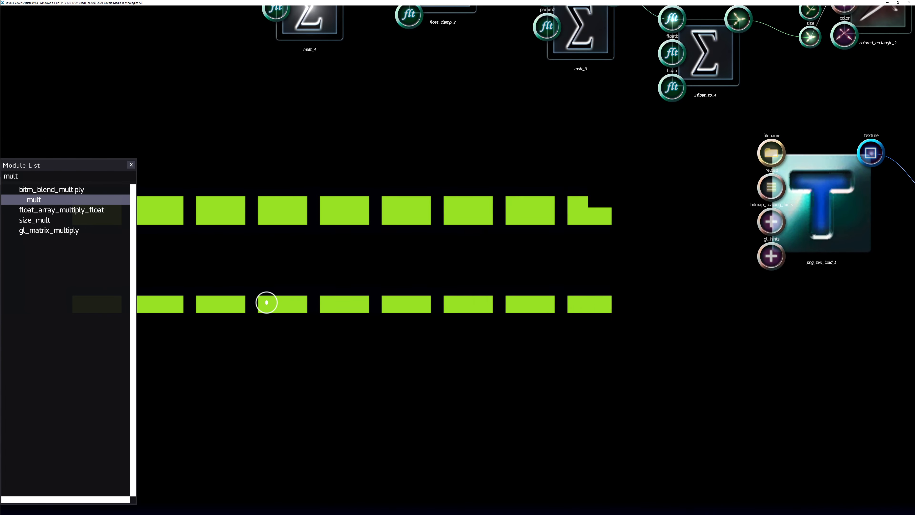
Step: Adjust the vertical position of colored_rectangle_2 until its bar fully covers the lower row of level segments
key("Right")
key("Up")
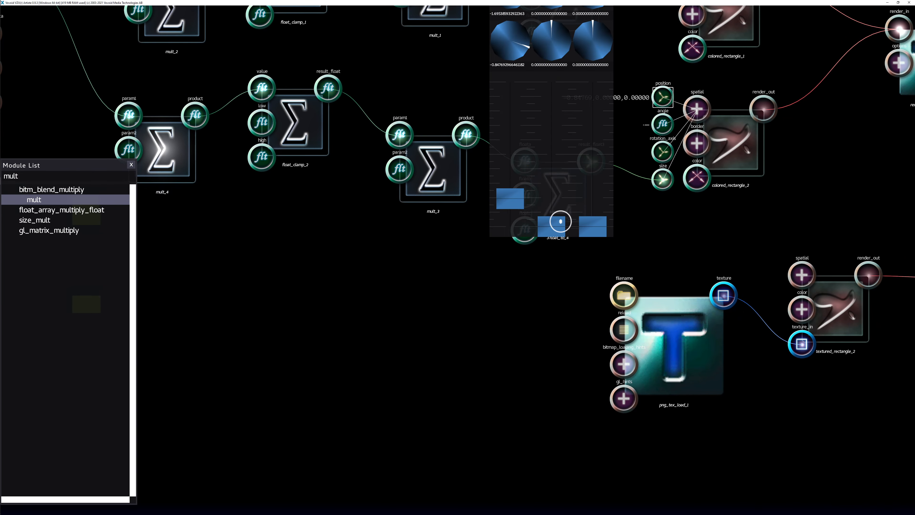
key("Up")
left_click_drag(550, 156, 546, 296)
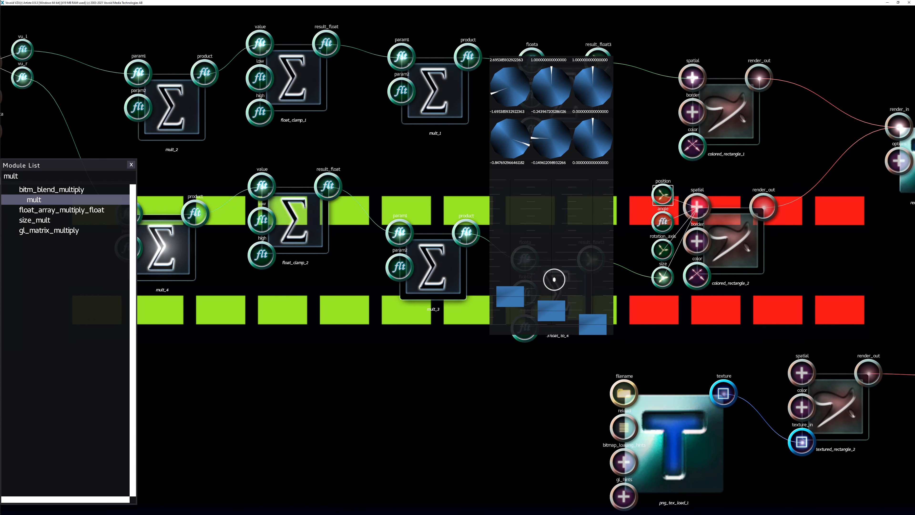
Step: Check how both level bars react to the sound in the output without the module graph
key("alt+f")
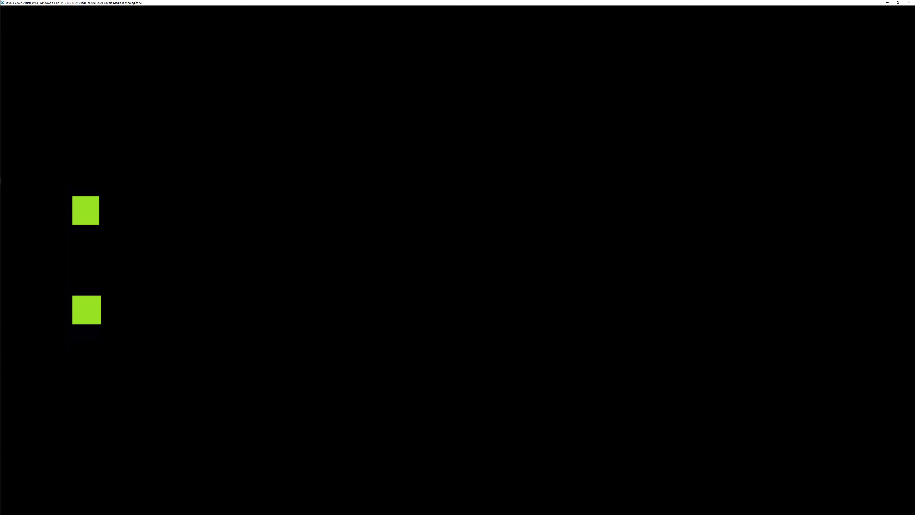
key("alt+f")
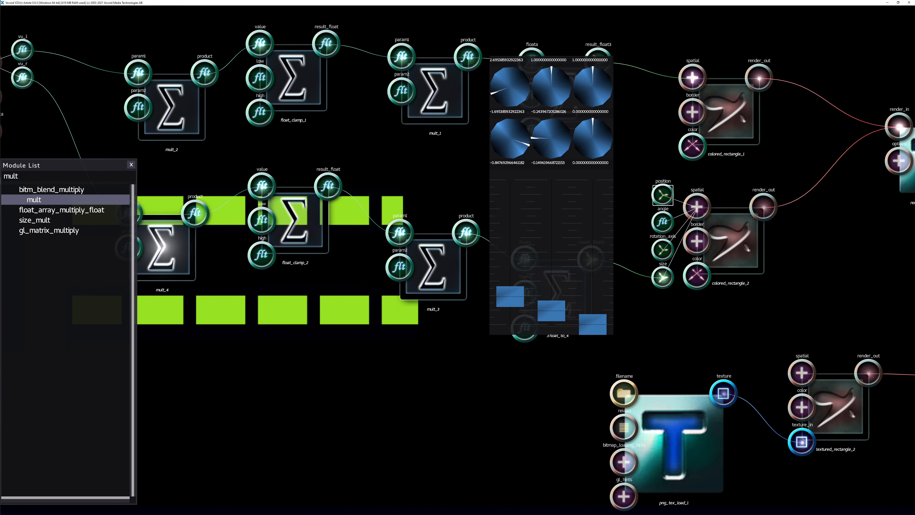
key("alt+f")
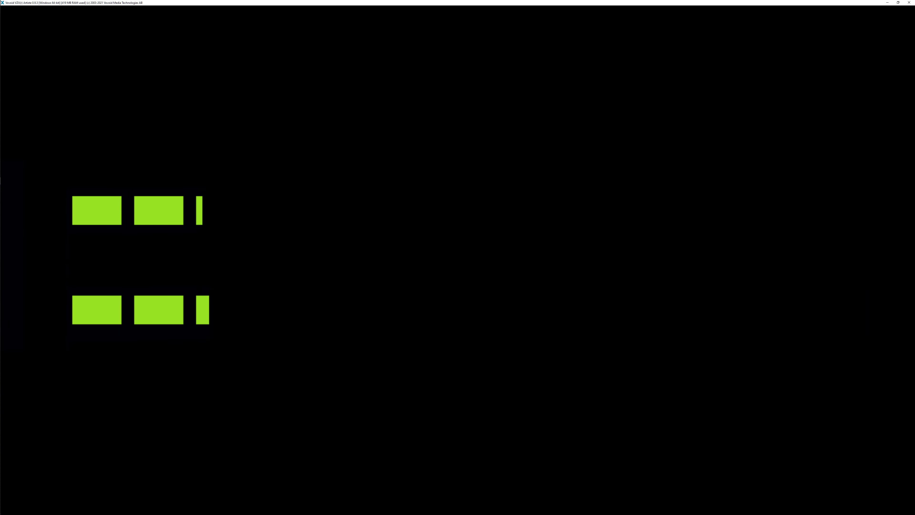
Step: Switch to Affinity Photo, toggle the top group layer to reveal the dB scale artwork, and return to VSXu Artiste
key("alt+Tab")
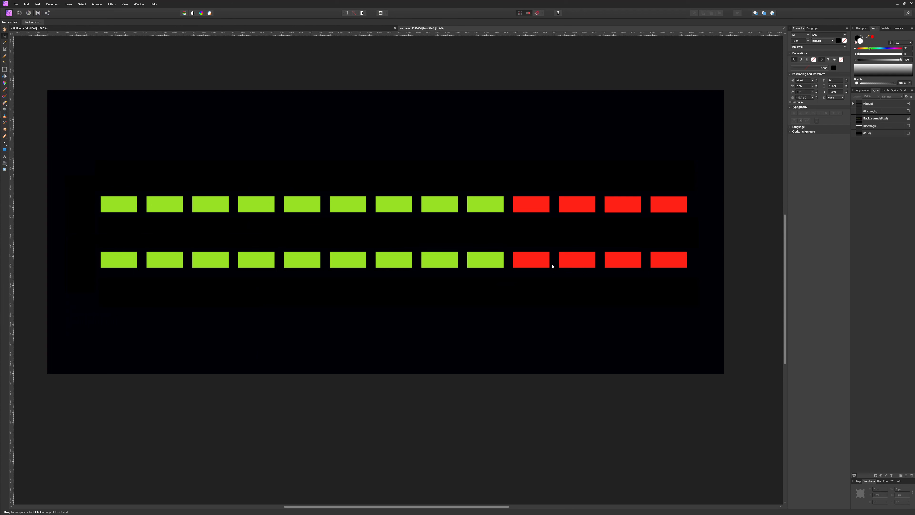
left_click(909, 104)
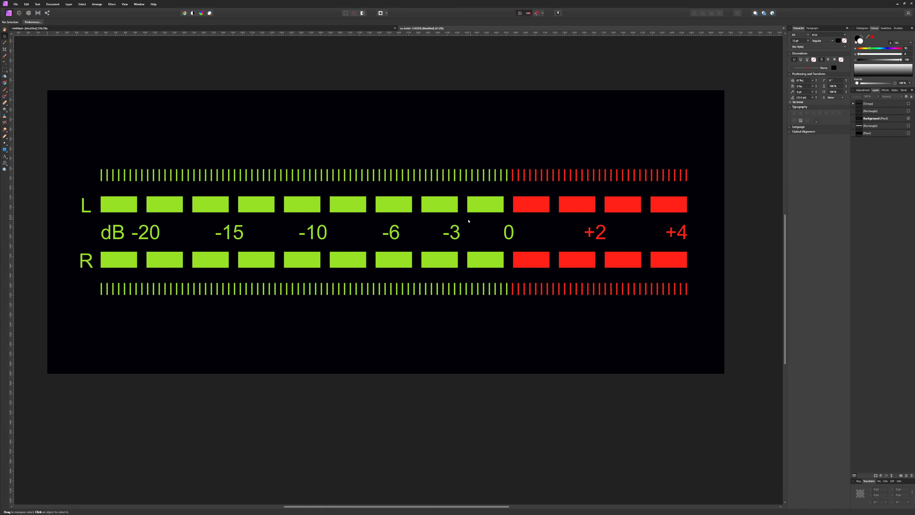
key("alt+Tab")
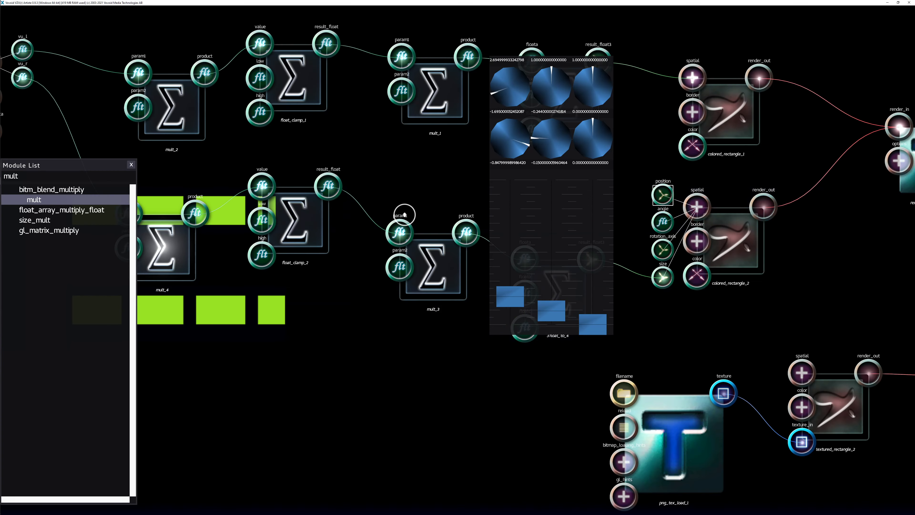
Step: Move mult_3 slightly away from 3float_to_4 and close the position controller of colored_rectangle_2
left_click_drag(450, 262, 437, 257)
left_click_drag(559, 238, 556, 232)
key("Escape")
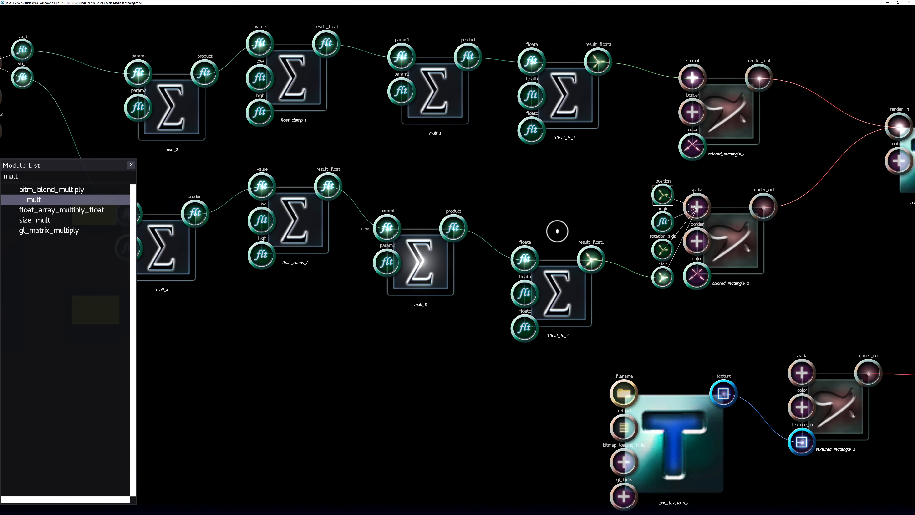
Step: Duplicate render_surface_single_2 and textured_rectangle_2 and place the copies below their originals
scroll(557, 231, "down", 5)
scroll(554, 231, "up", 3)
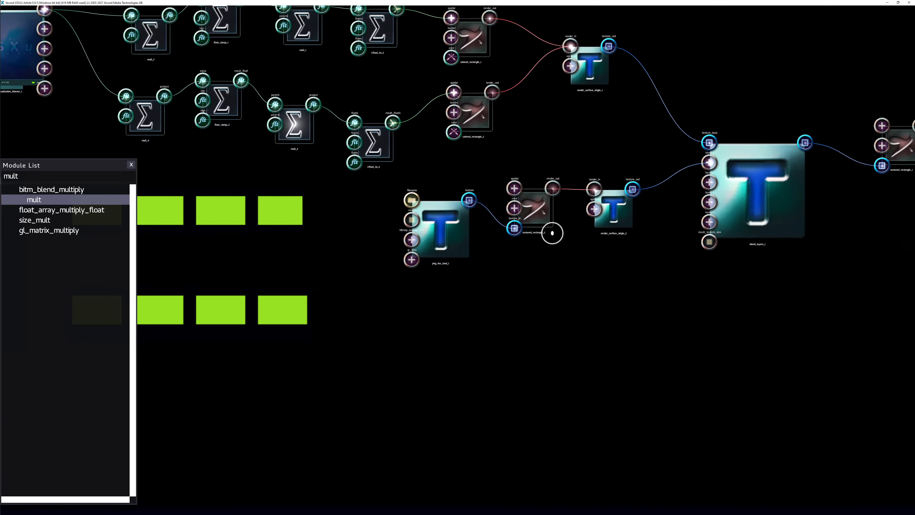
scroll(552, 232, "up", 5)
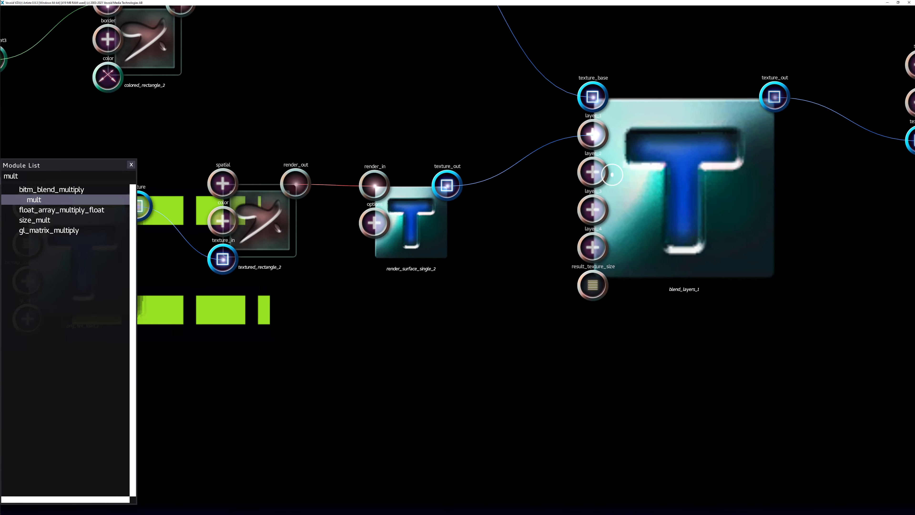
left_click_drag(612, 174, 513, 186)
left_click_drag(385, 301, 522, 157)
scroll(467, 158, "down", 3)
left_click(517, 146)
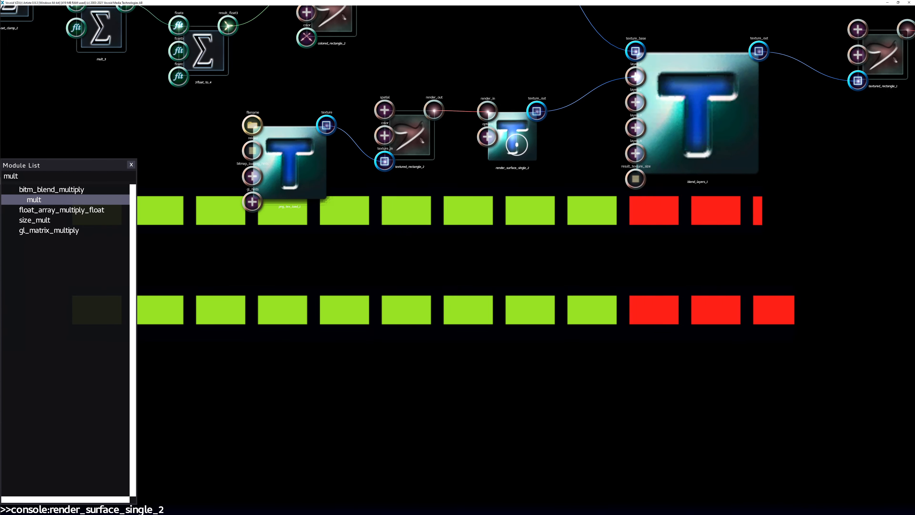
left_click_drag(517, 144, 511, 231)
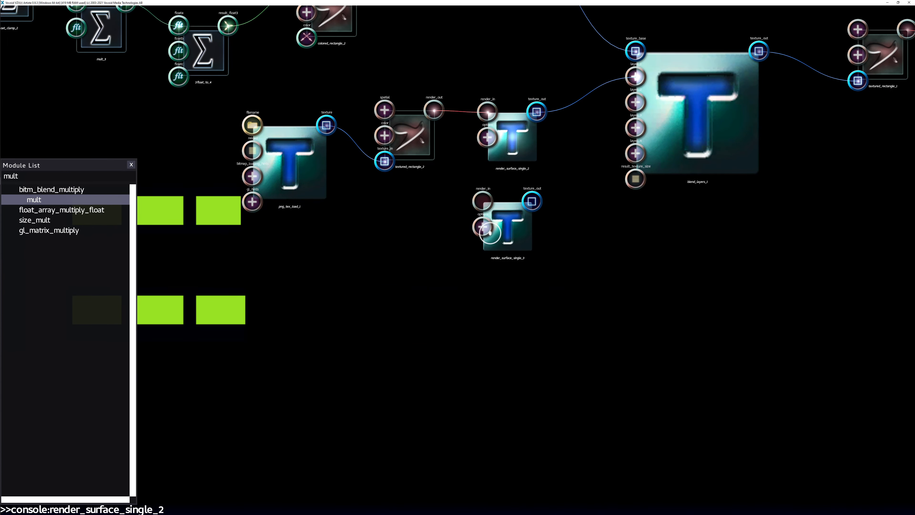
left_click_drag(413, 137, 415, 249)
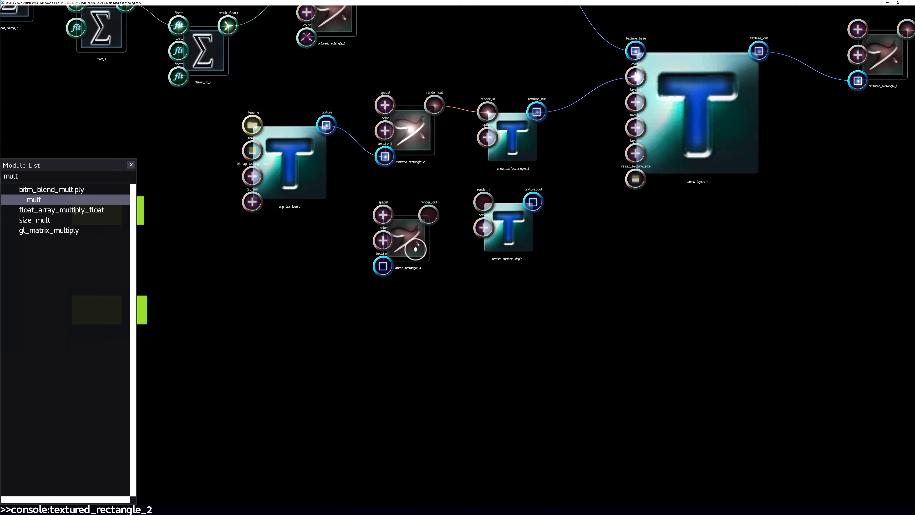
Step: Duplicate png_tex_load_1 and place the copy below it, beside the copied textured rectangle
left_click_drag(316, 179, 284, 158)
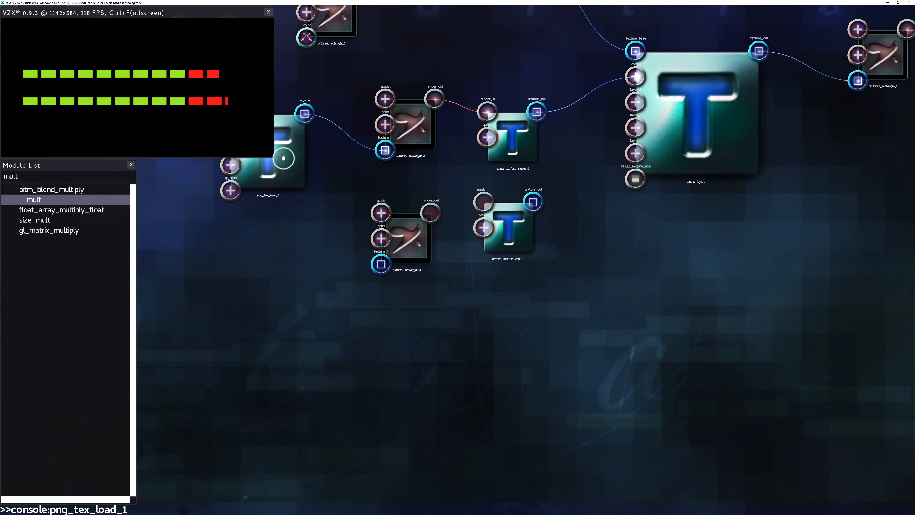
key("Left")
left_click_drag(405, 163, 406, 180)
left_click_drag(400, 175, 399, 272)
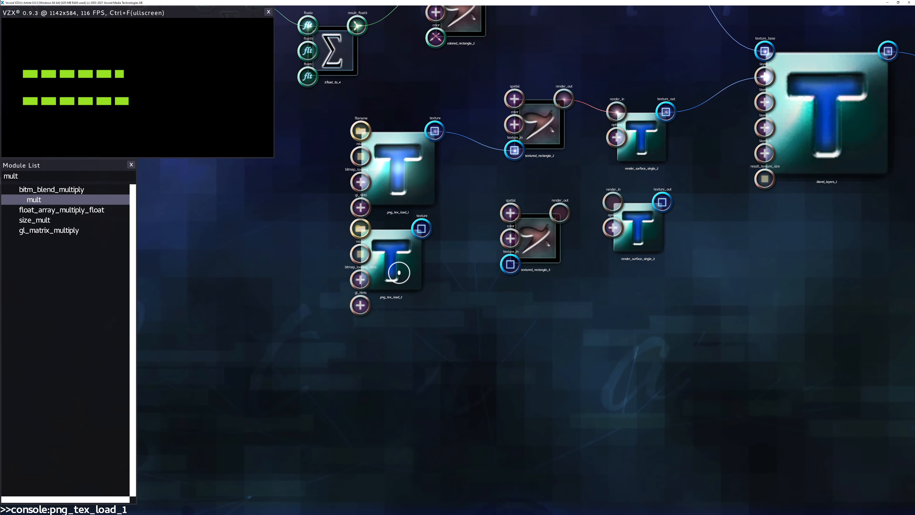
left_click(401, 264)
Step: Set the filename of png_tex_load_2 to screen_layer.png from the retro_vu_meter resources folder
key("Left")
key("Left")
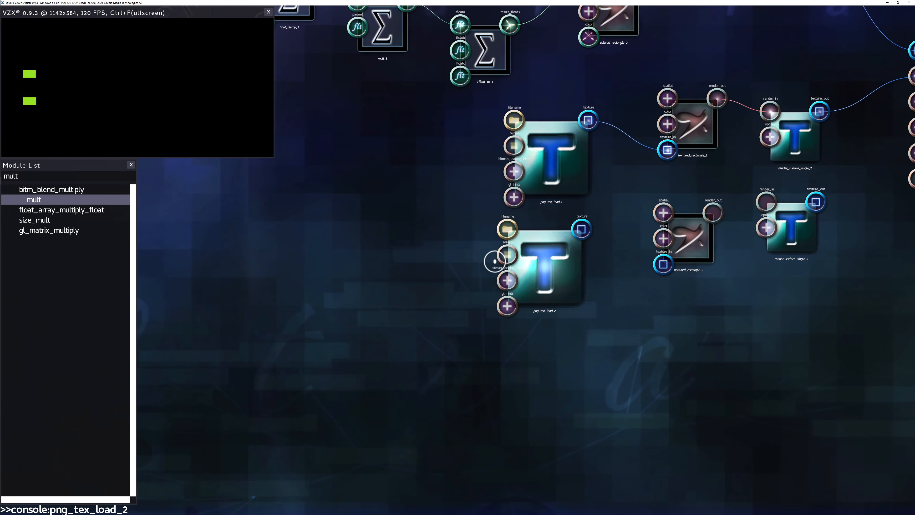
scroll(495, 261, "up", 2)
left_click(533, 216)
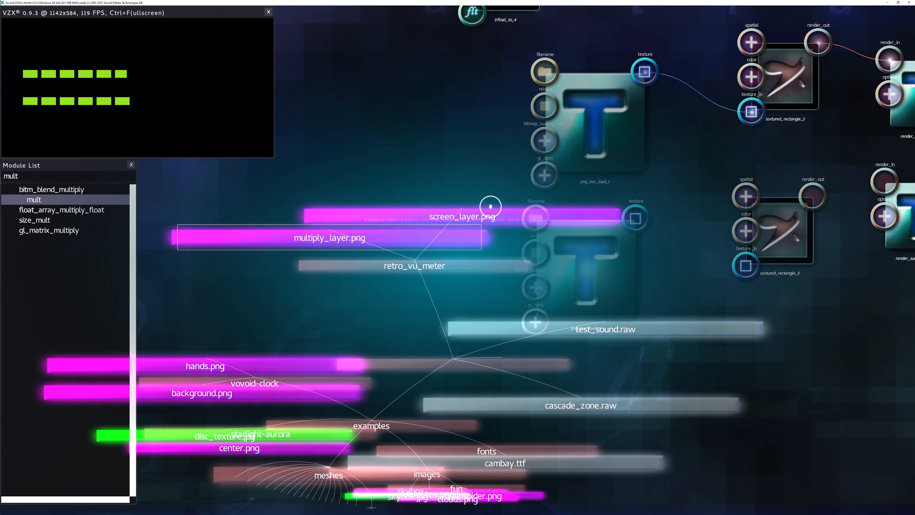
left_click(478, 203)
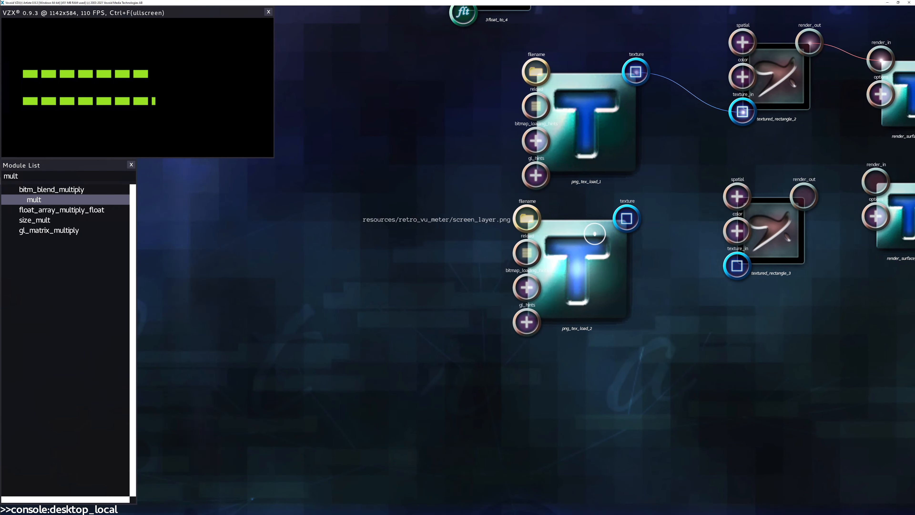
Step: Chain png_tex_load_2 through textured_rectangle_3 and render_surface_single_3 into layer_2_texture of blend_layers_1
left_click_drag(605, 266, 588, 182)
key("f")
key("f")
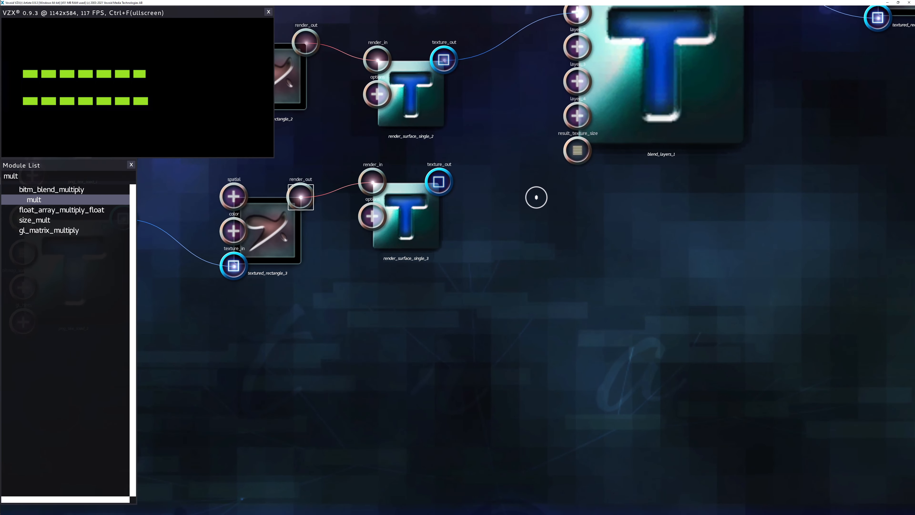
key("e")
left_click(572, 158)
left_click_drag(540, 198, 439, 290)
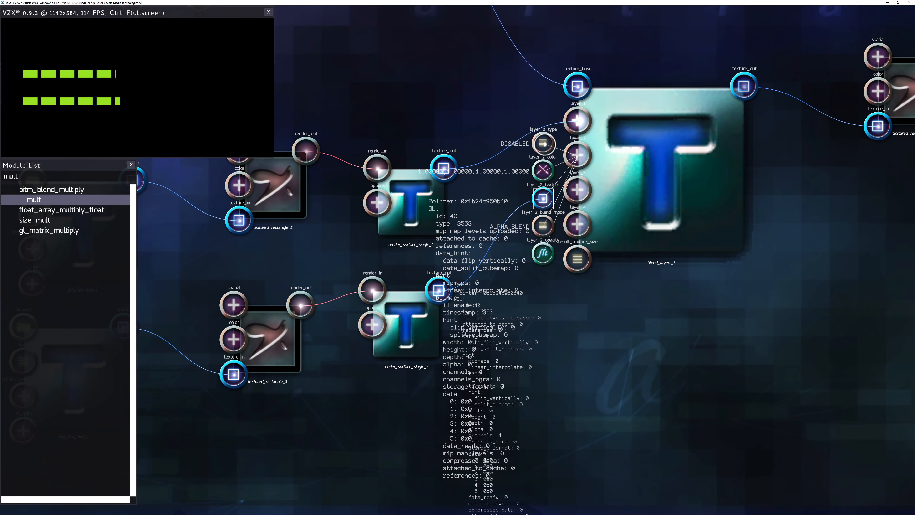
Step: Enable layer 2 of blend_layers_1 as a texture layer and set its blend mode to SCREEN
right_click(543, 143)
left_click(440, 168)
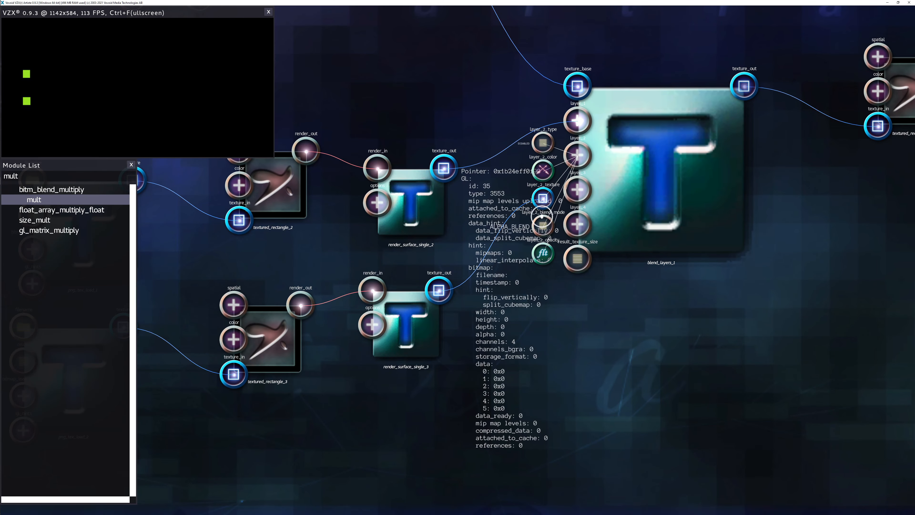
key("f")
key("w")
right_click(479, 215)
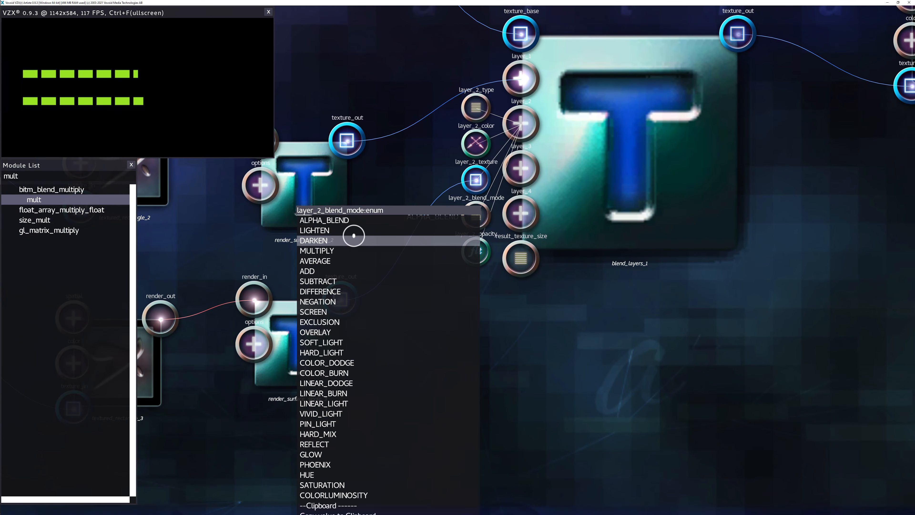
left_click(327, 309)
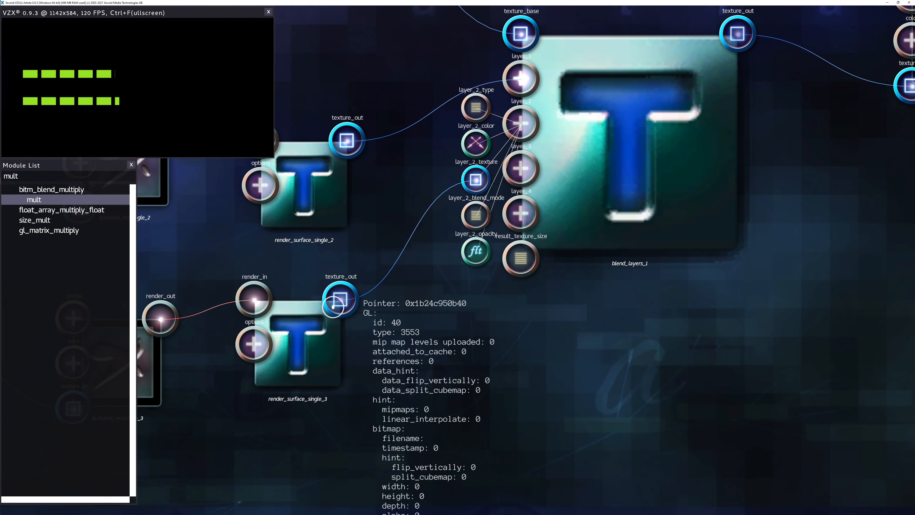
Step: Raise layer_2_opacity of blend_layers_1 to about 0.96
double_click(476, 251)
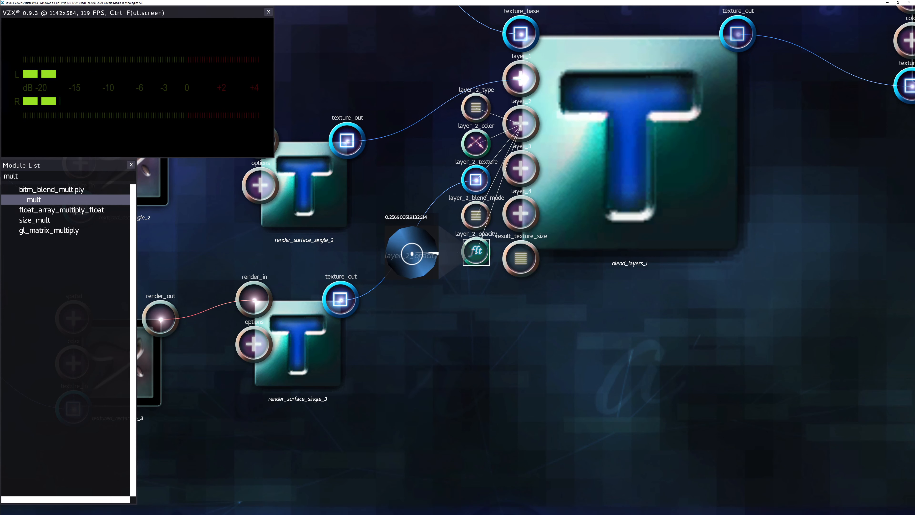
left_click_drag(415, 254, 415, 255)
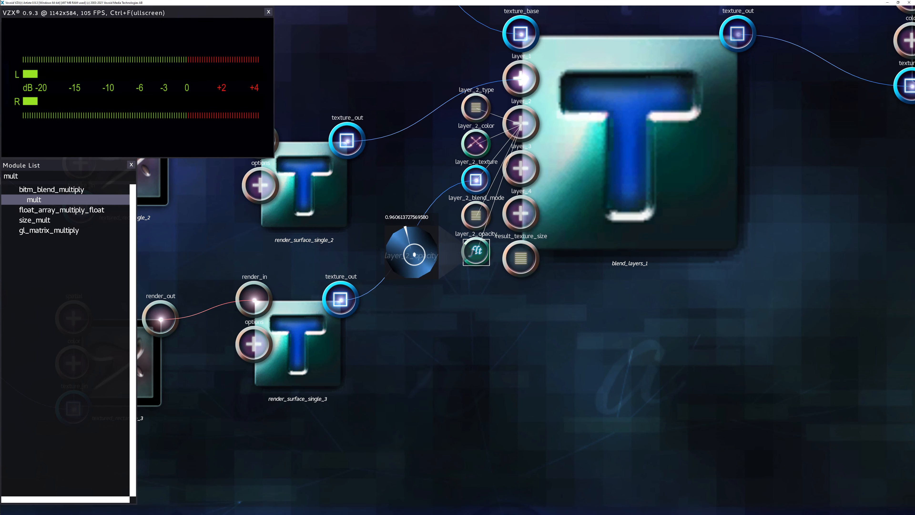
Step: View the VU meter output full screen and compare it with the reference artwork in Affinity Photo
key("ctrl+f")
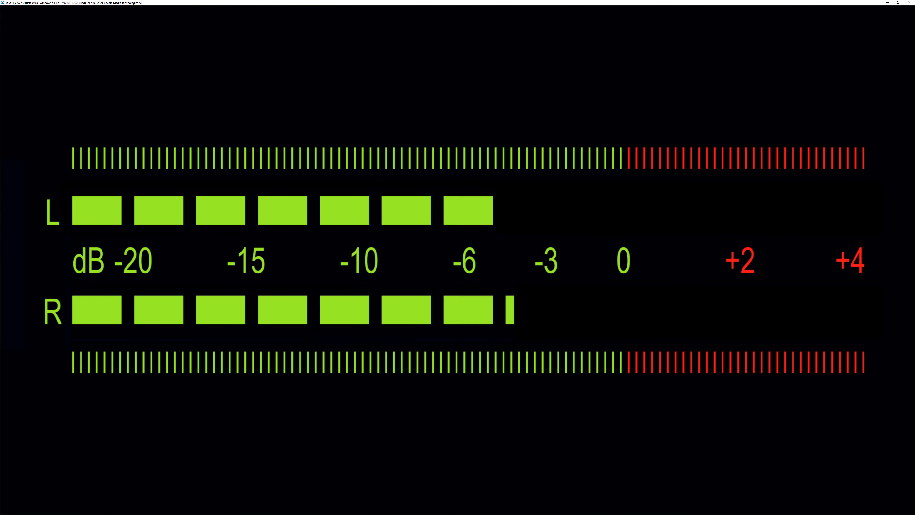
key("alt+Tab")
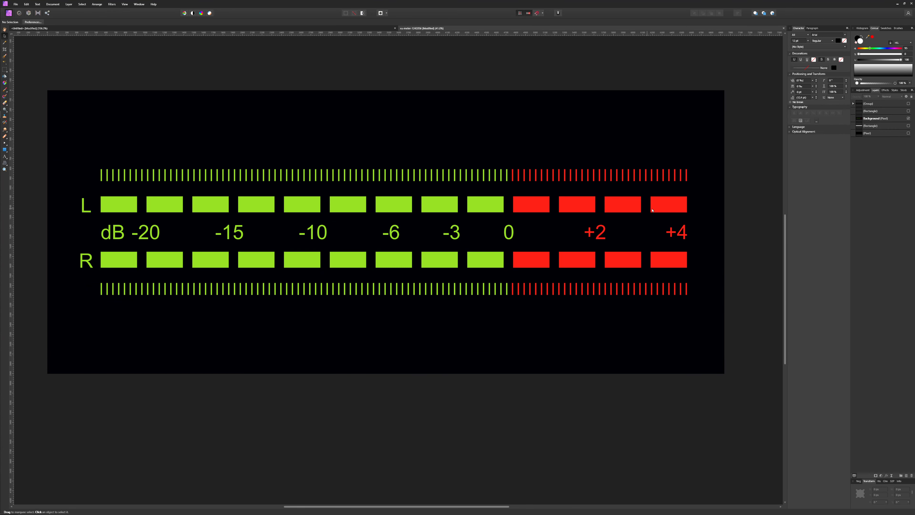
key("alt+Tab")
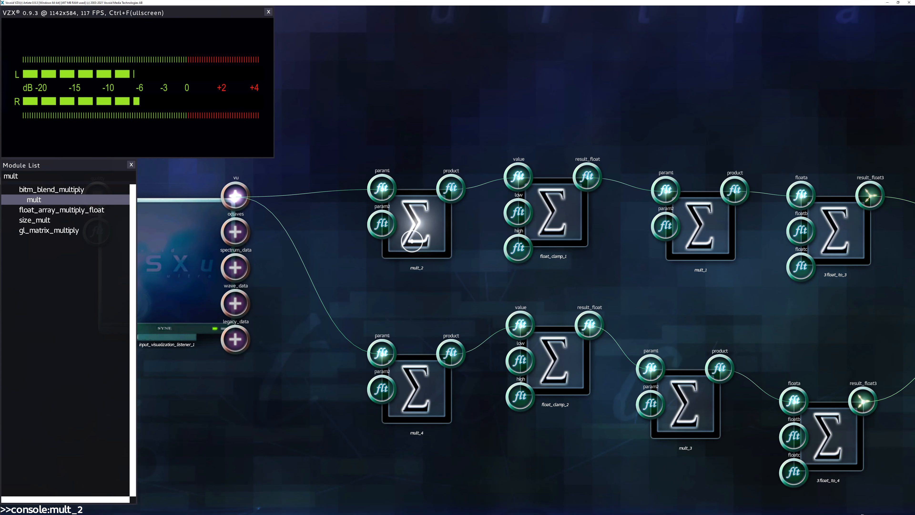
Step: Nudge mult_2 upward and disconnect colored_rectangle_2 from render_in of render_surface_single_1
left_click_drag(412, 240, 407, 223)
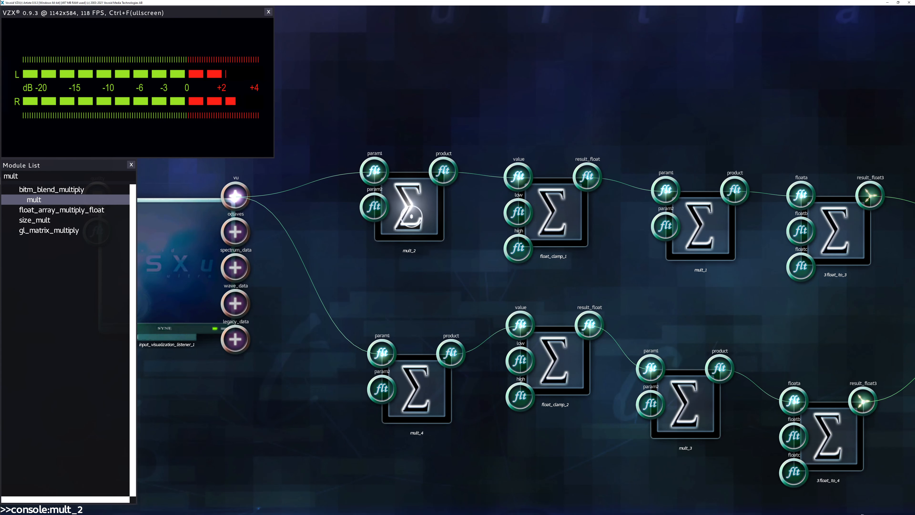
mouse_move(444, 168)
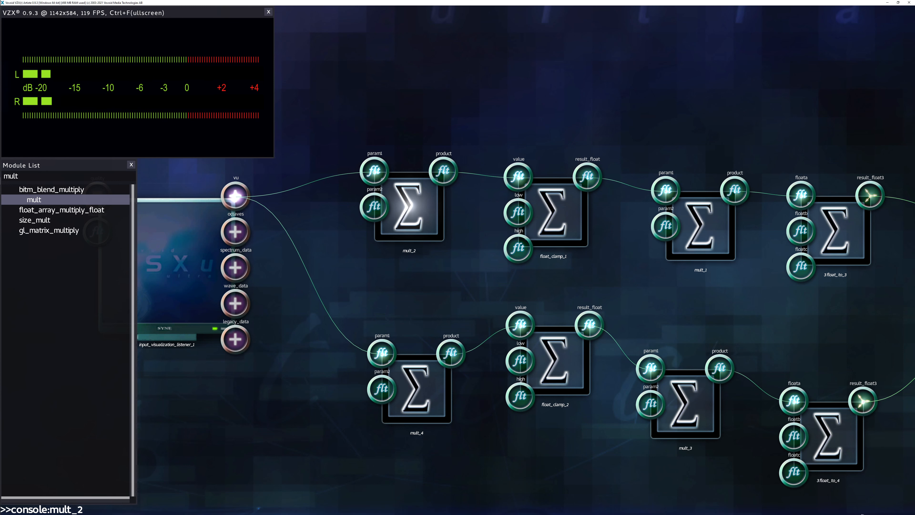
key("Right")
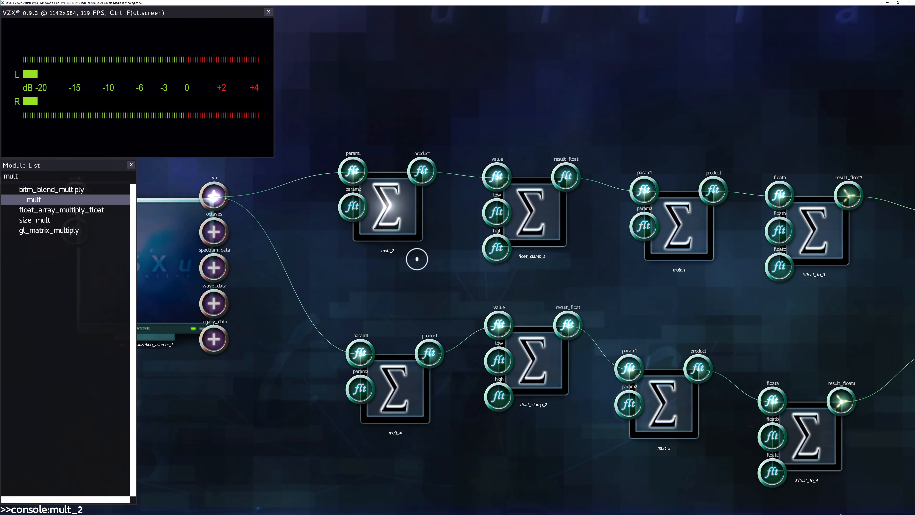
key("Right")
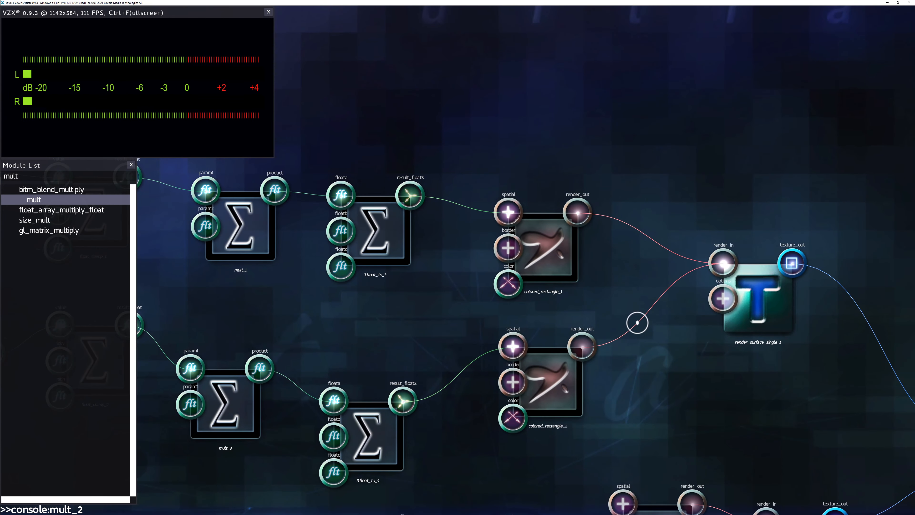
right_click(640, 325)
left_click(642, 326)
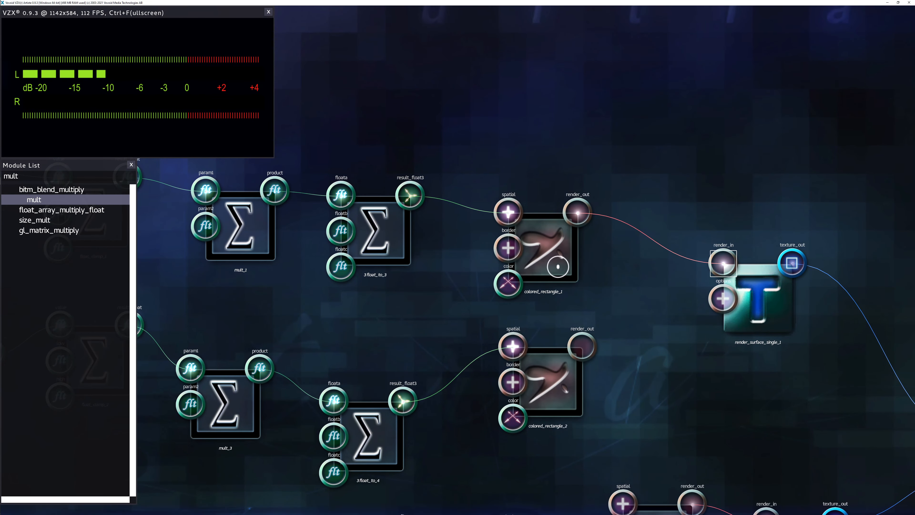
key("Left")
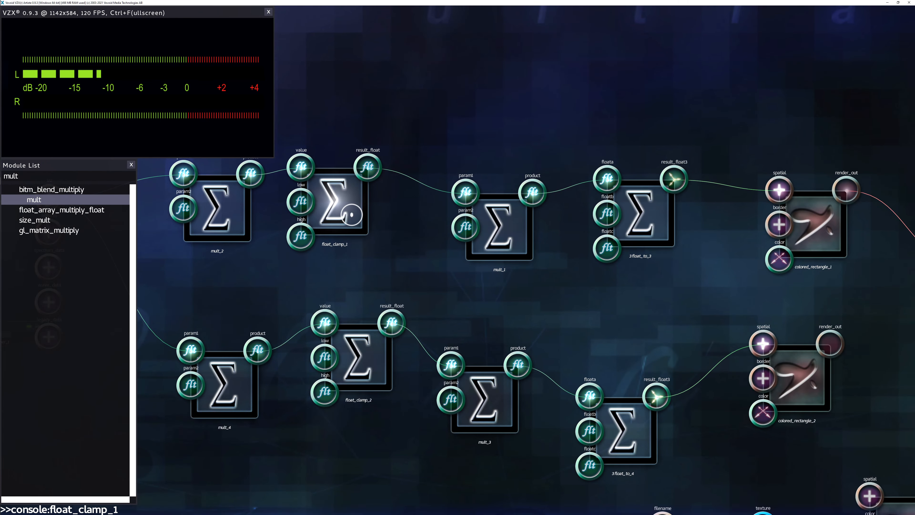
Step: Add another mult module to the patch above float_clamp_1 and mult_1
key("Up")
scroll(353, 239, "up", 2)
key("Left")
key("Left")
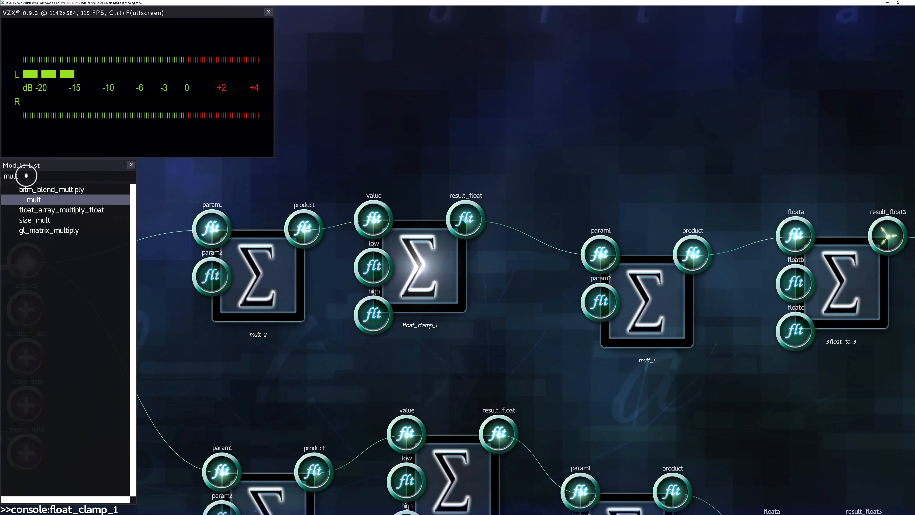
left_click_drag(512, 97, 547, 86)
key("w")
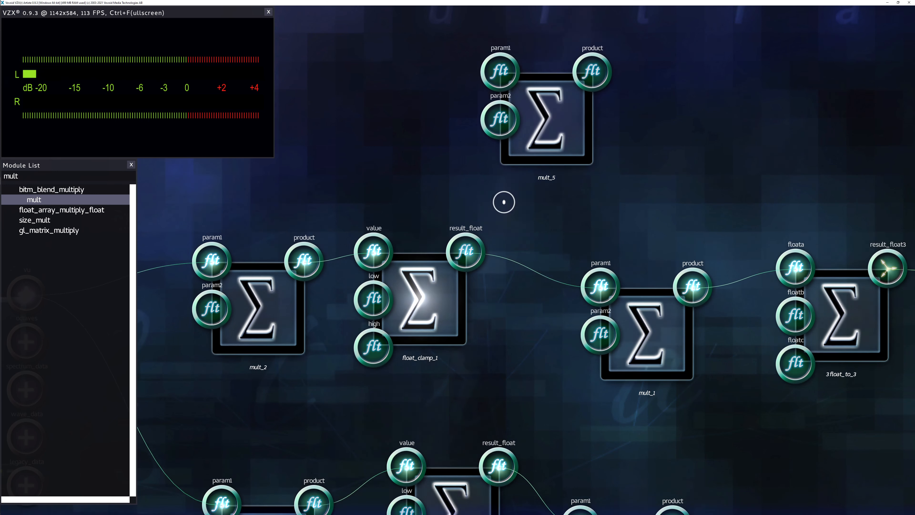
left_click_drag(537, 208, 570, 180)
Step: Set param2 of mult_5 to 14 and feed float_clamp_1's result_float into its param1
left_click(528, 182)
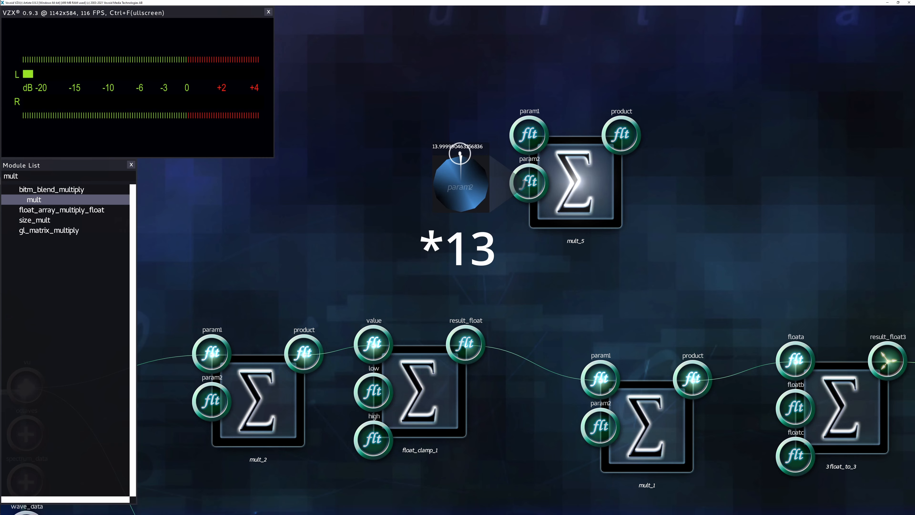
left_click_drag(460, 154, 462, 170)
left_click_drag(467, 343, 526, 134)
left_click_drag(577, 171, 474, 195)
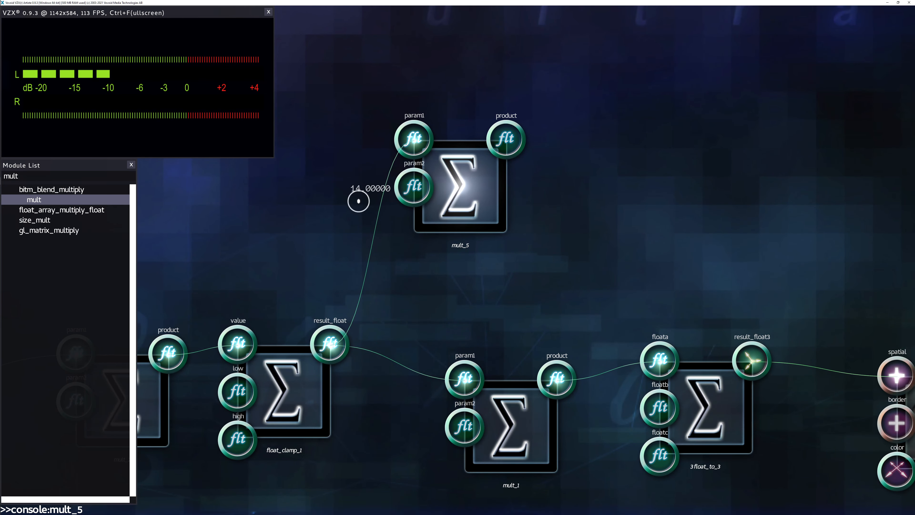
Step: Clear the module search and add a floor module from maths > arithmetics > binary beside mult_5
key("BackSpace")
key("BackSpace")
key("BackSpace")
key("BackSpace")
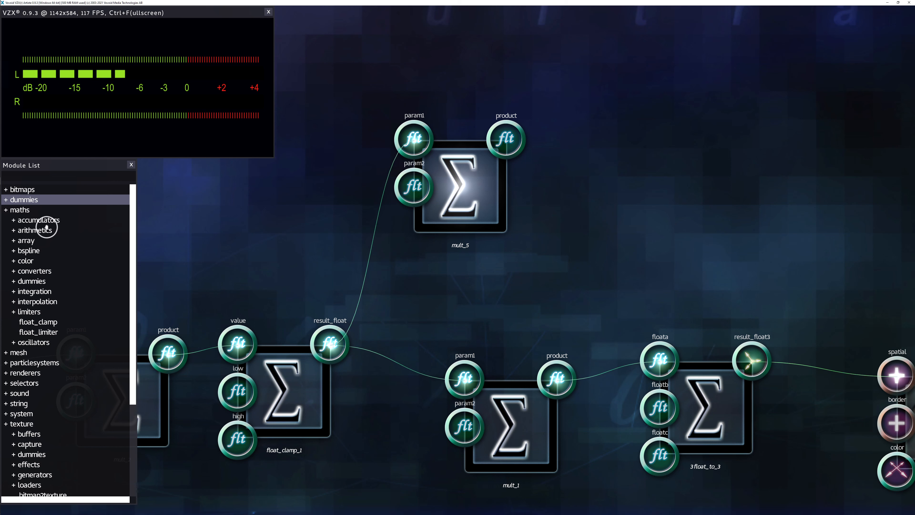
left_click(35, 221)
double_click(31, 230)
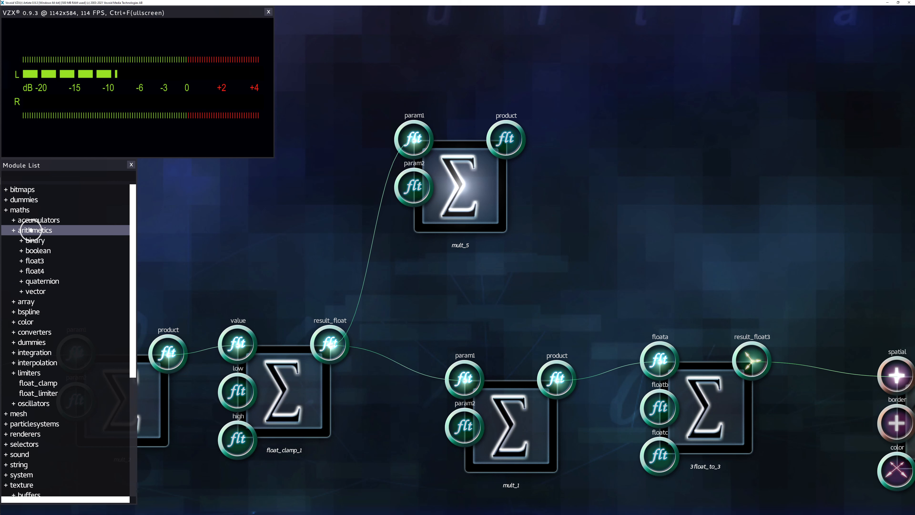
double_click(31, 239)
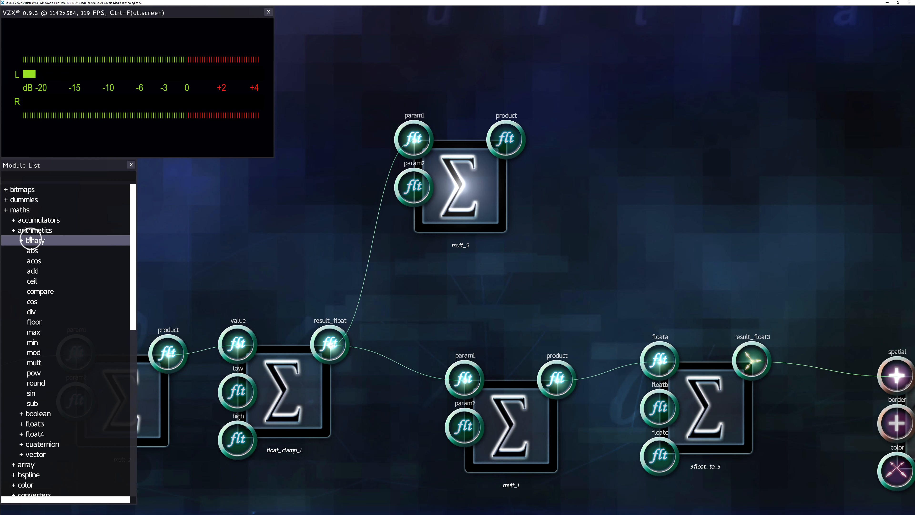
left_click(46, 322)
left_click_drag(538, 260, 625, 167)
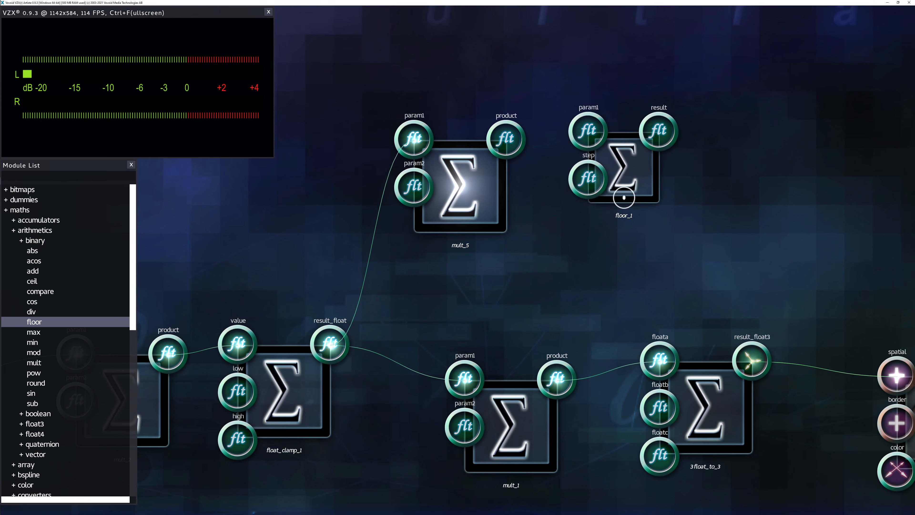
left_click_drag(624, 198, 622, 216)
Step: Connect mult_5's product to param1 of floor_1 and align the two modules side by side
left_click_drag(464, 188, 444, 186)
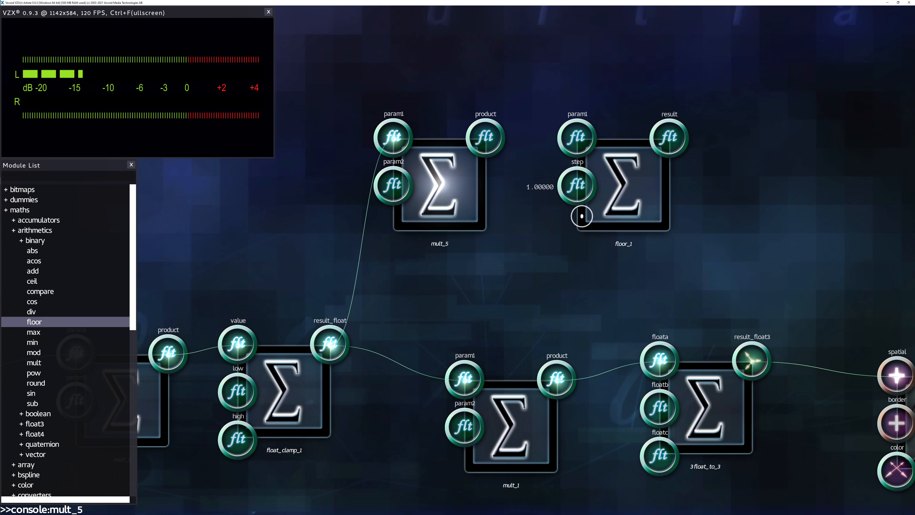
key("d")
key("w")
left_click(543, 188)
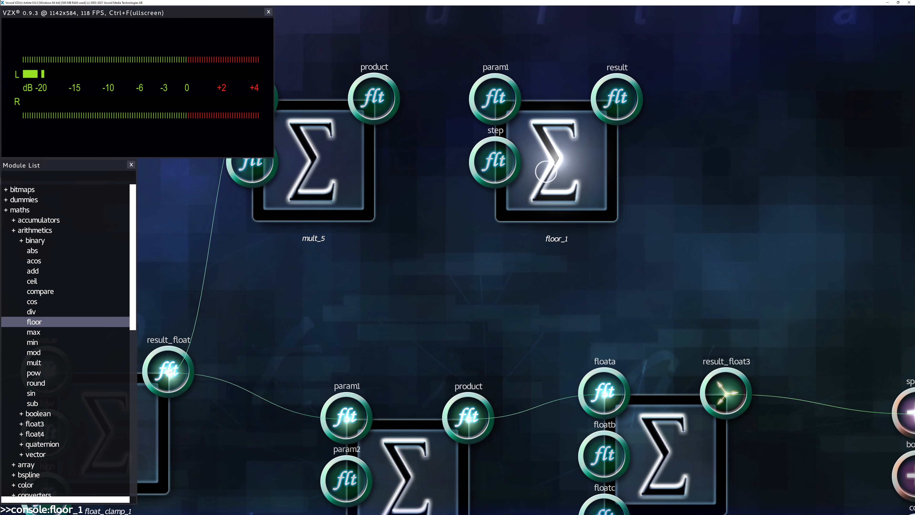
left_click_drag(554, 171, 578, 180)
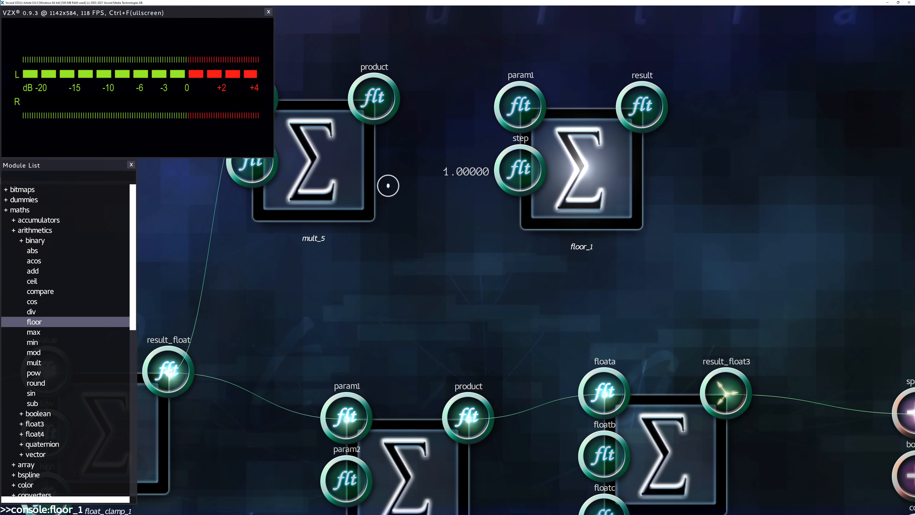
left_click_drag(343, 176, 379, 177)
left_click_drag(516, 104, 410, 98)
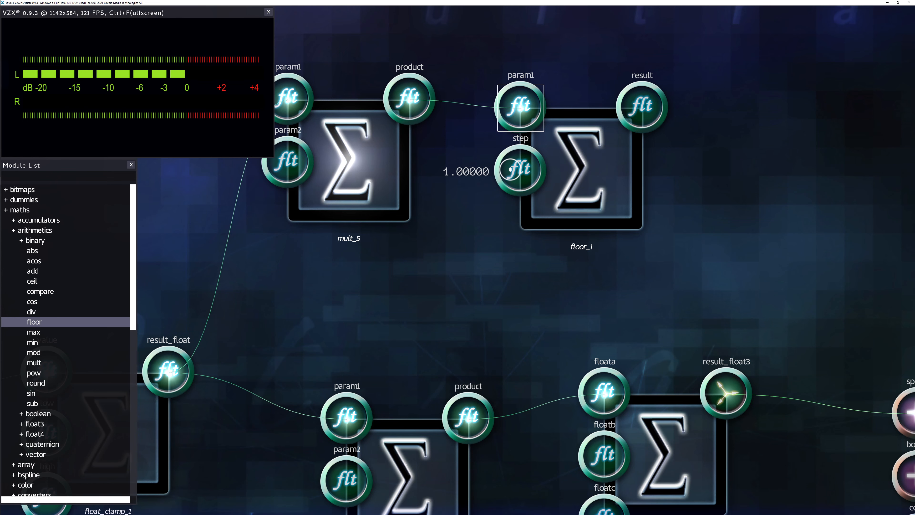
scroll(546, 193, "down", 4)
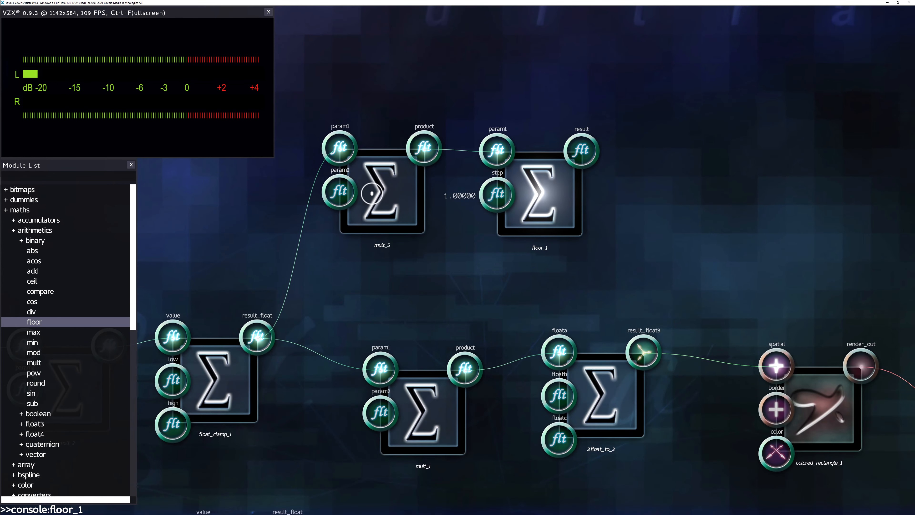
left_click_drag(560, 201, 500, 211)
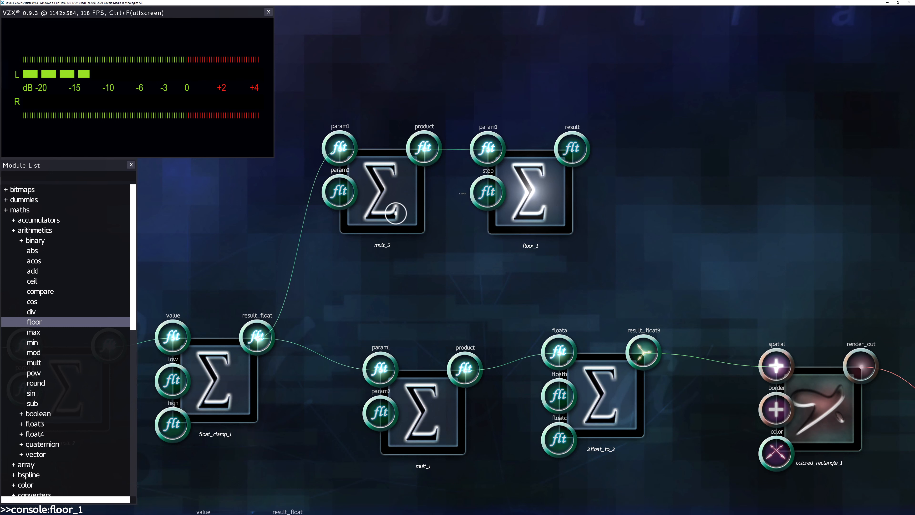
left_click_drag(400, 206, 370, 202)
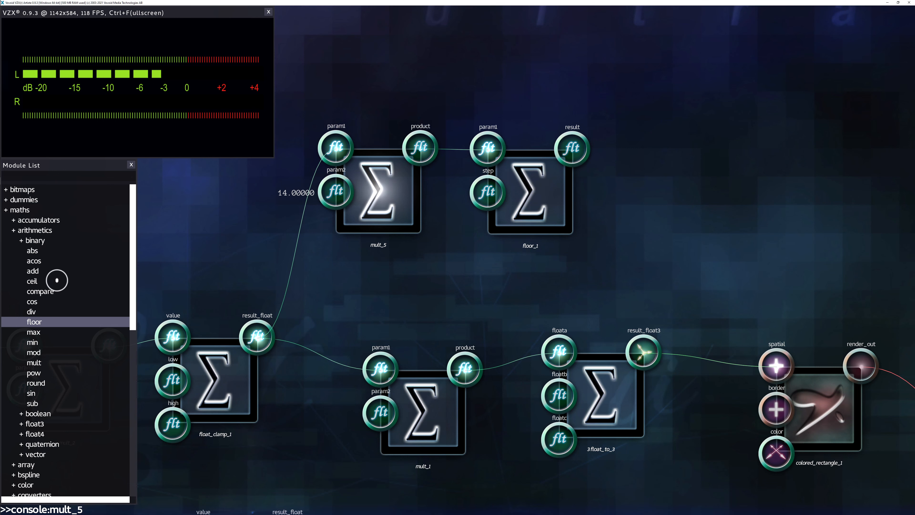
Step: Add a div module from the binary arithmetics group and place it above mult_5
left_click(33, 312)
left_click(384, 73)
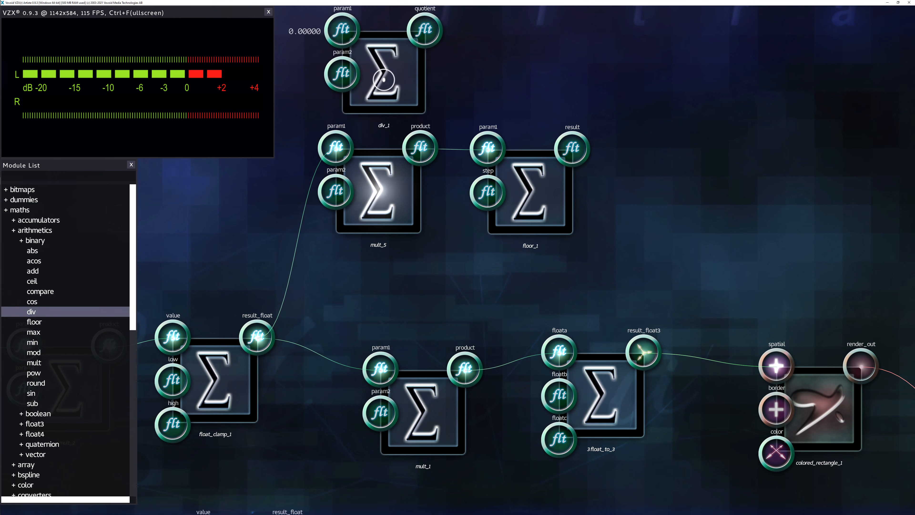
left_click_drag(443, 148, 425, 104)
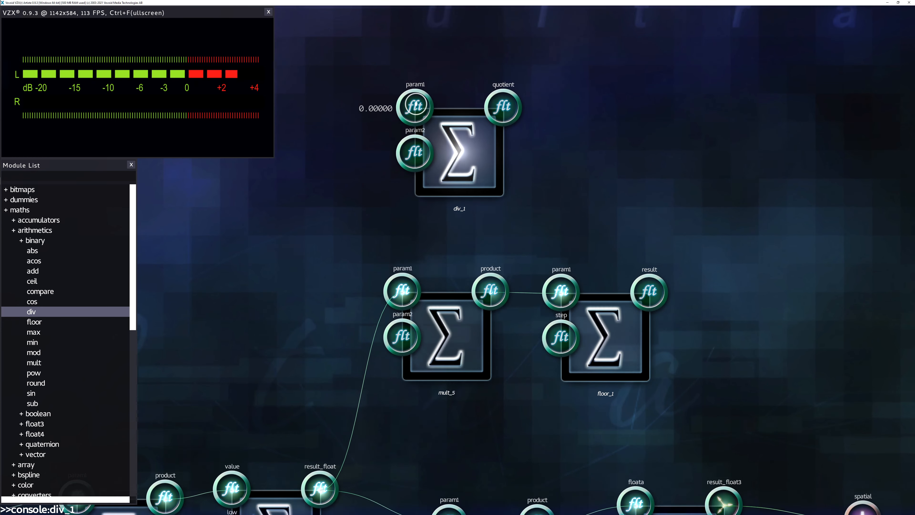
scroll(397, 135, "up", 3)
Step: Set param1 of div_1 to 1 and param2 to 14, matching the factor of mult_5
left_click(453, 92)
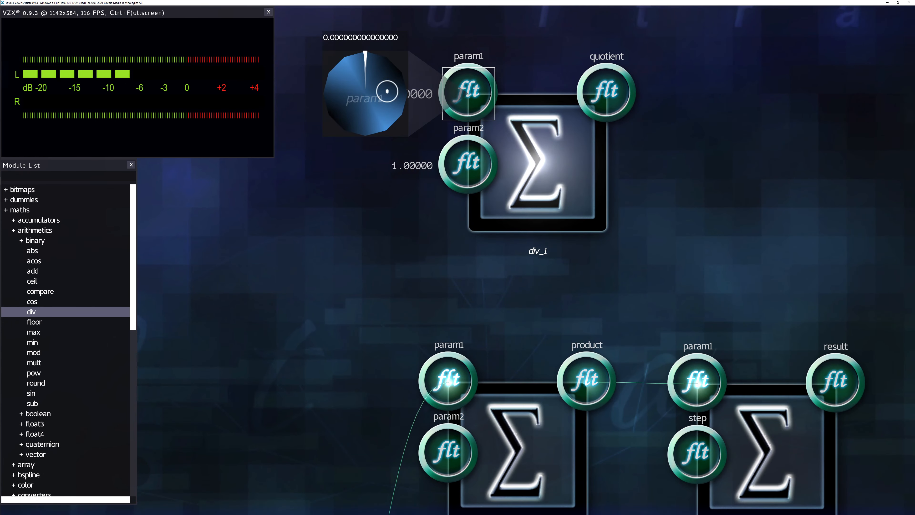
left_click(335, 36)
key("BackSpace")
type("1")
key("Return")
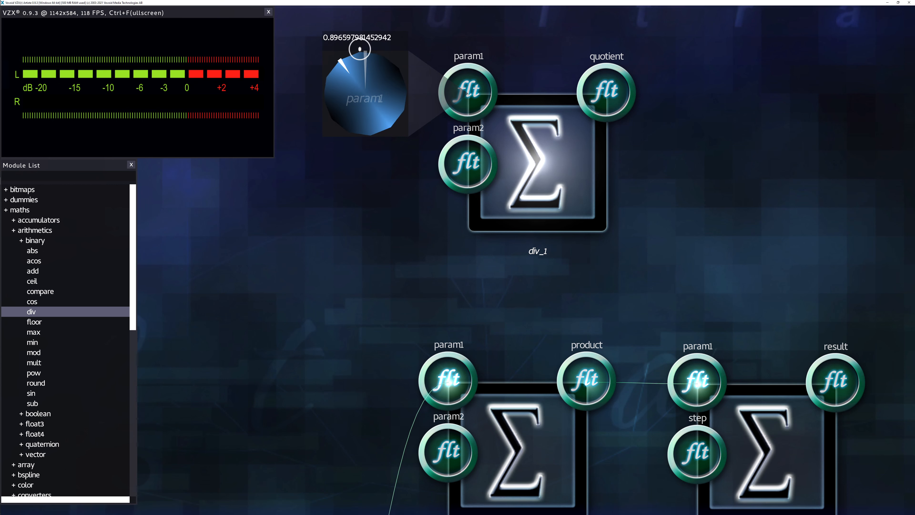
key("Escape")
key("d")
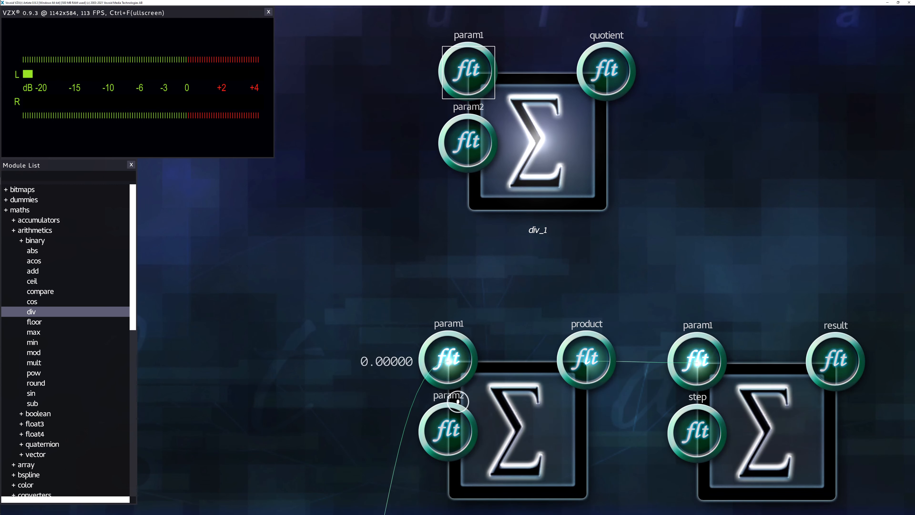
left_click(455, 436)
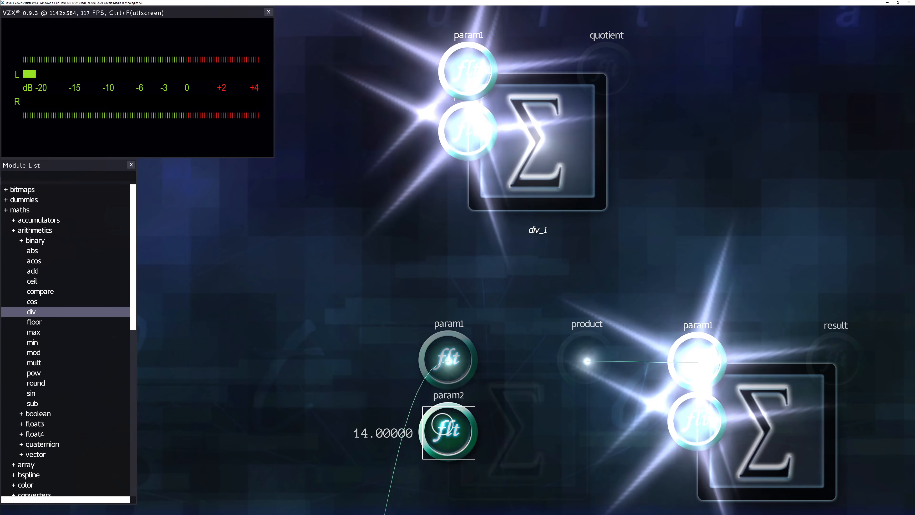
mouse_move(468, 132)
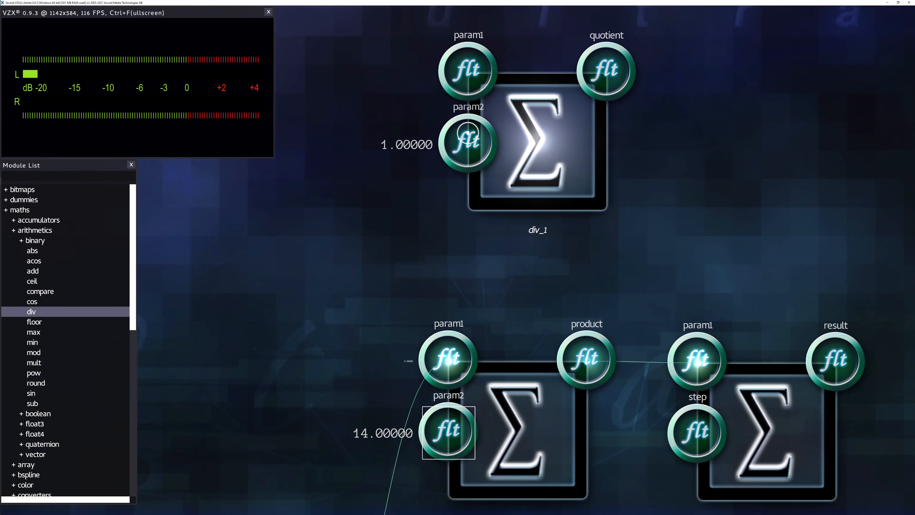
type("14.00000")
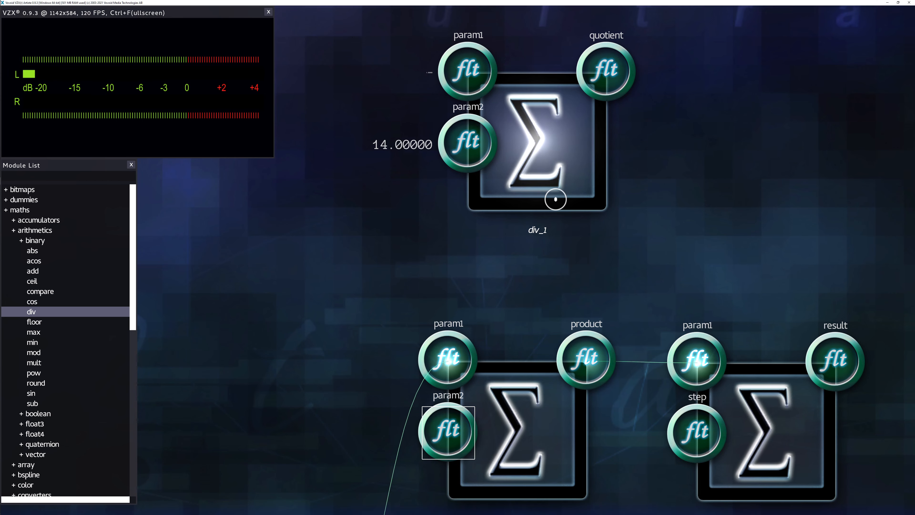
Step: Add one more mult module after floor_1
scroll(555, 198, "down", 3)
key("f")
key("d")
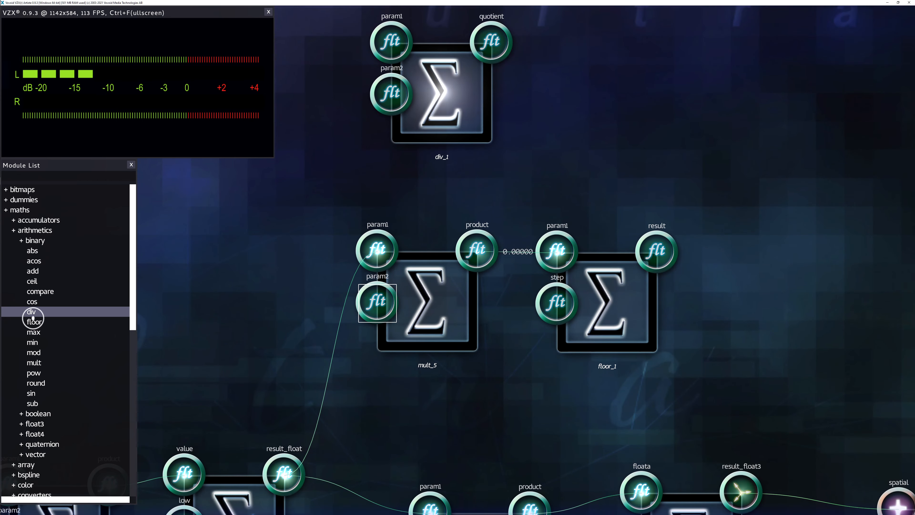
left_click_drag(34, 363, 736, 237)
key("d")
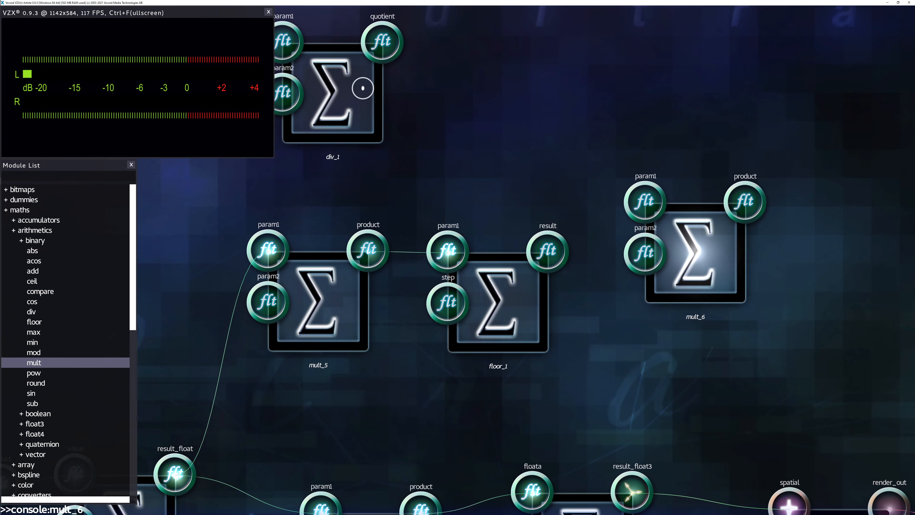
Step: Connect div_1's quotient to param1 of mult_6 and floor_1's result to its param2
left_click_drag(364, 88, 510, 81)
left_click_drag(528, 35, 644, 202)
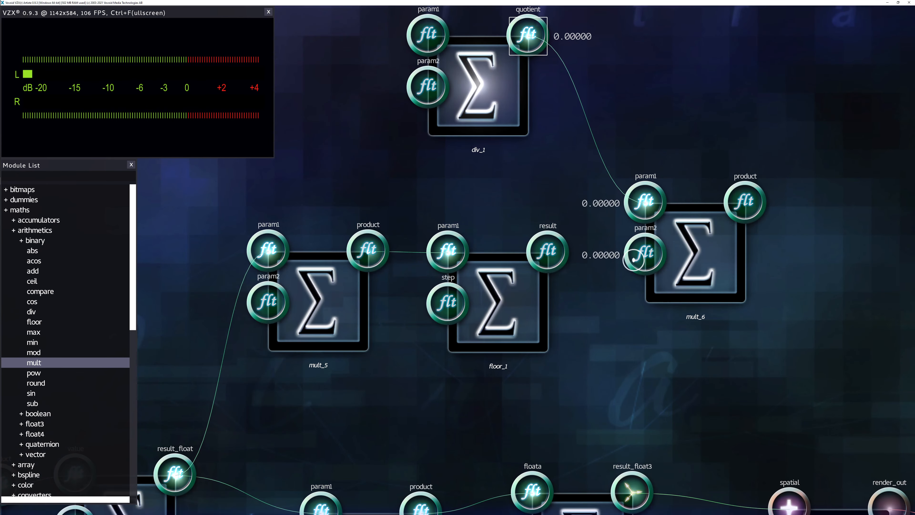
left_click_drag(636, 257, 547, 252)
scroll(596, 265, "down", 5)
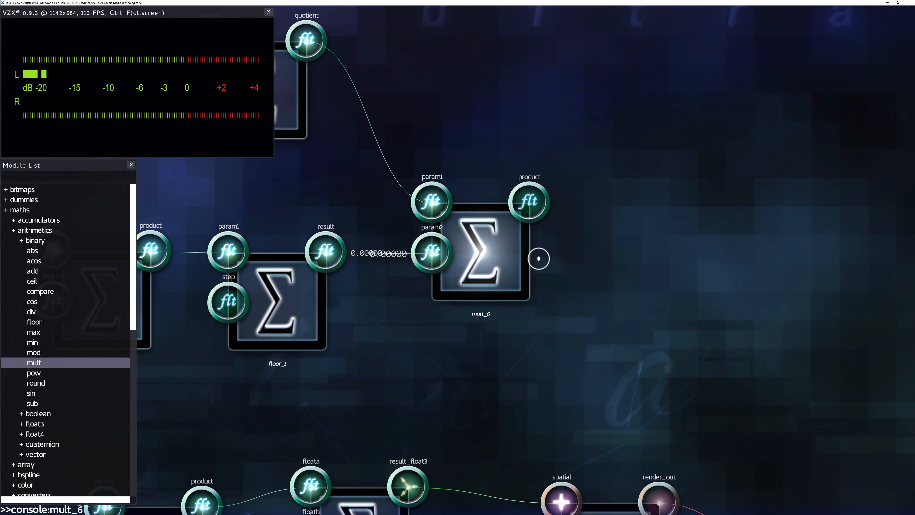
Step: Reconnect floata of 3float_to_3 from mult_1 to mult_6's product and reposition 3float_to_3 and mult_6
key("a")
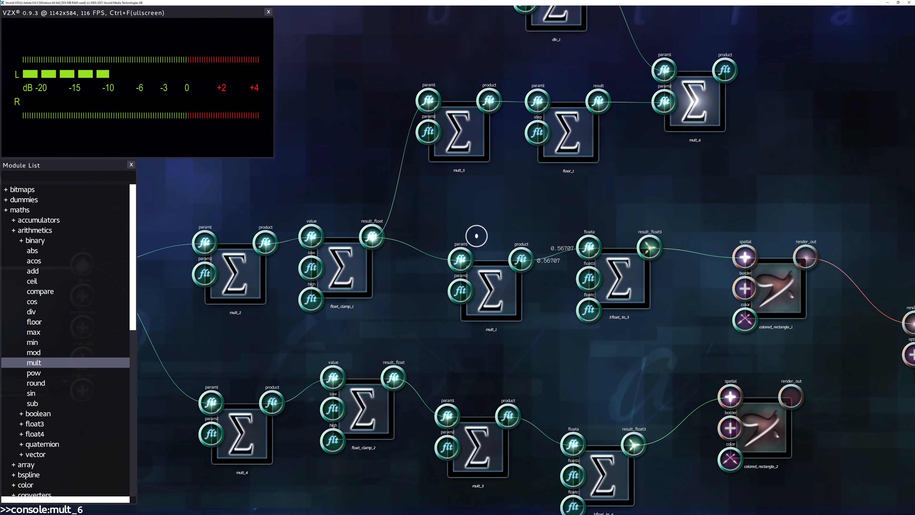
key("w")
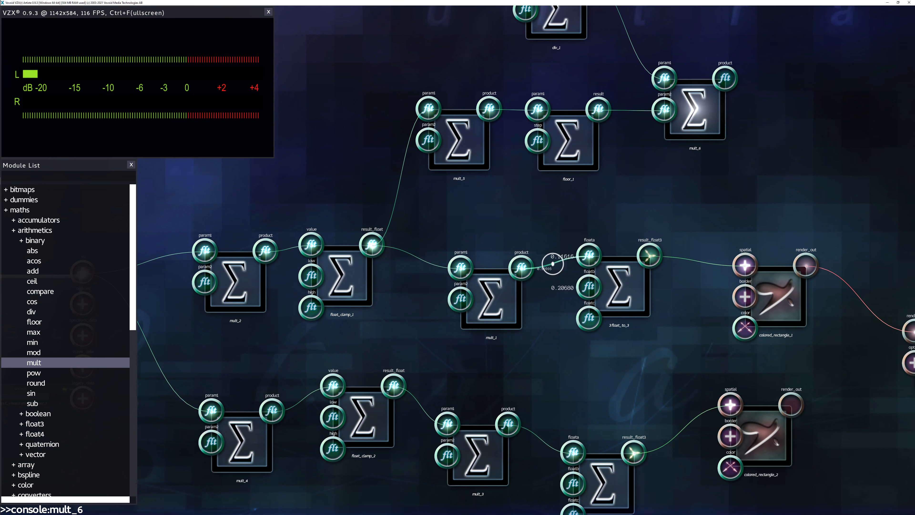
left_click_drag(589, 255, 722, 79)
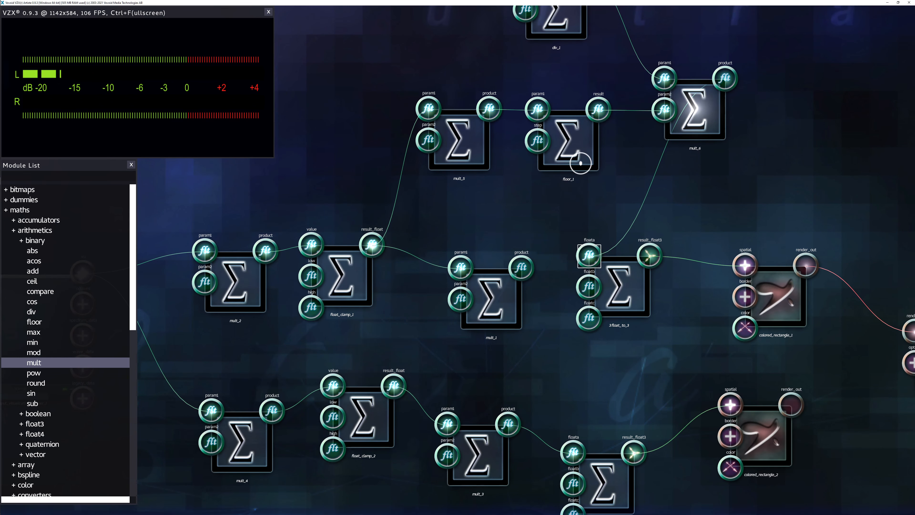
left_click_drag(622, 286, 696, 282)
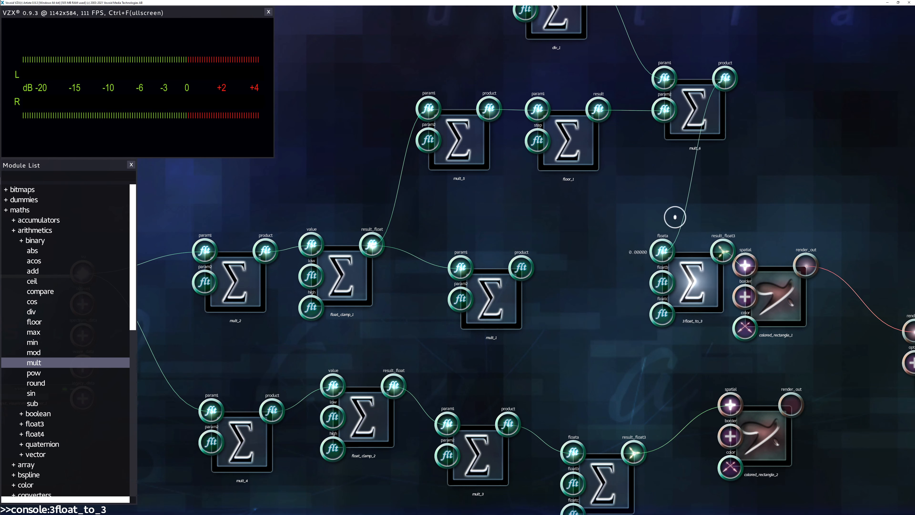
key("w")
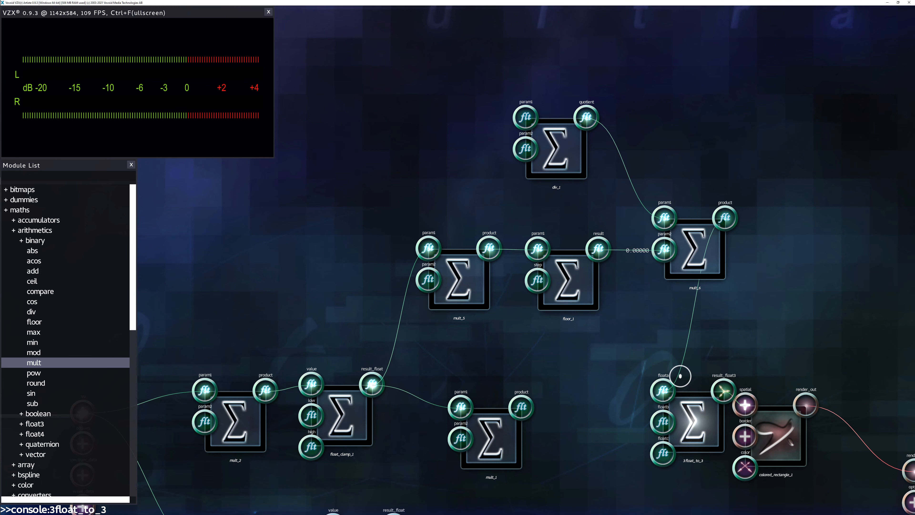
left_click_drag(684, 287, 638, 269)
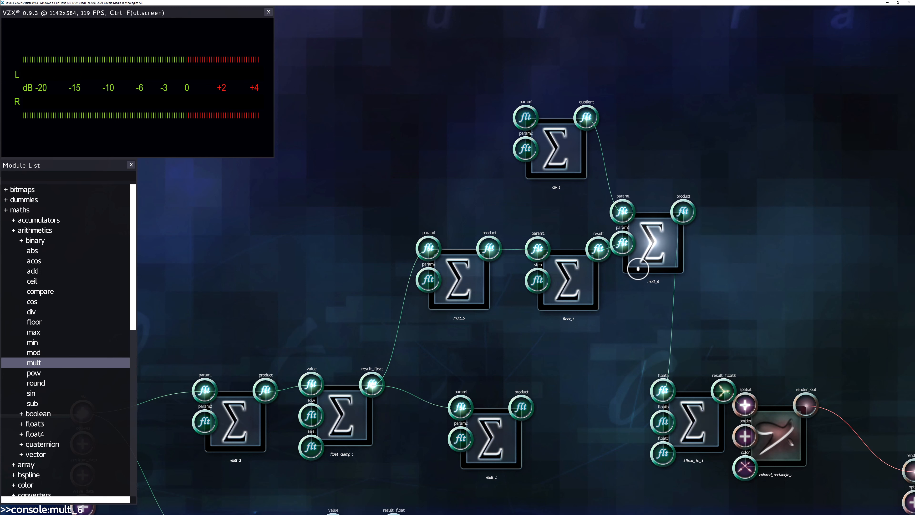
Step: Disconnect the listener's vu output from param1 of mult_2 and test the left bar by turning param1 to about 0.46
key("a")
key("s")
right_click(381, 291)
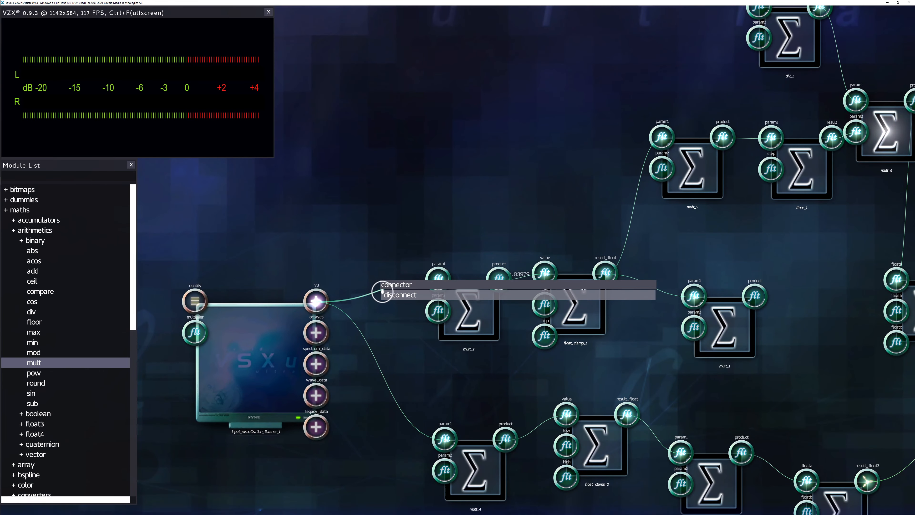
left_click(386, 295)
left_click(433, 283)
left_click_drag(394, 274, 407, 284)
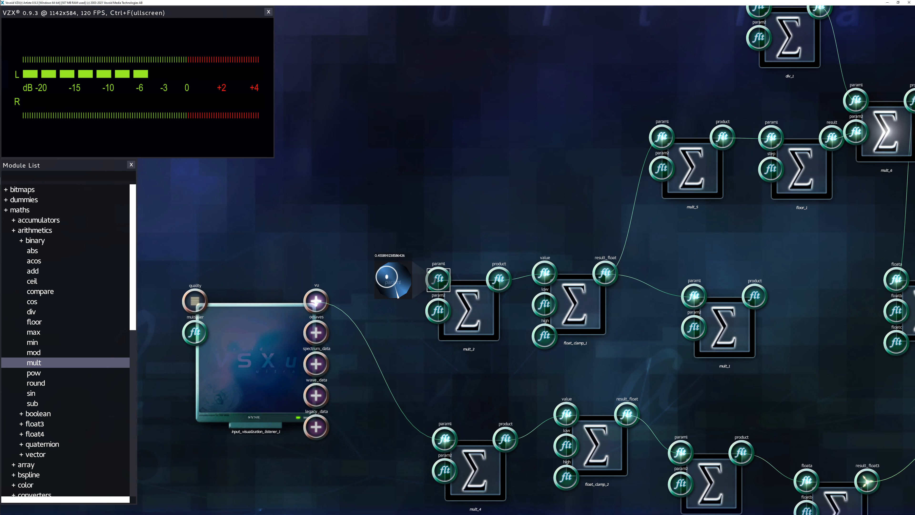
Step: Reposition 3float_to_3 above colored_rectangle_1 and shift mult_6 slightly away from floor_1
key("d")
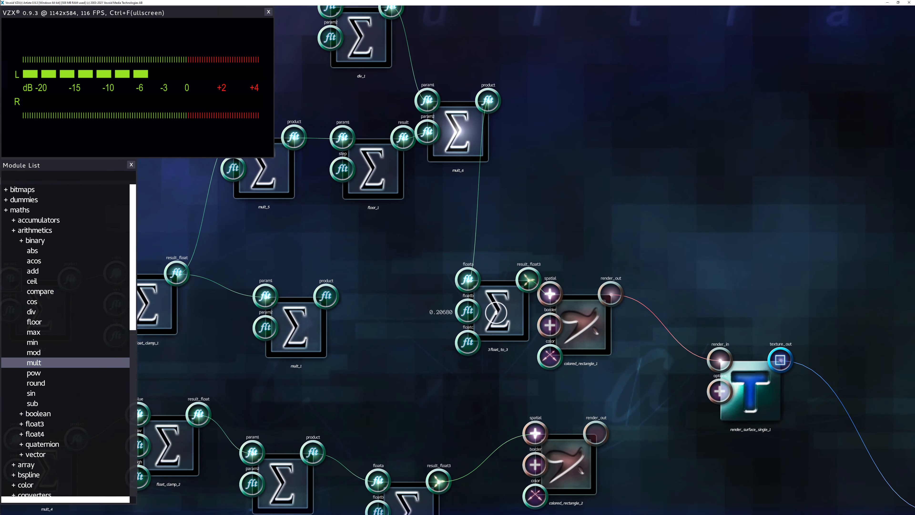
left_click_drag(497, 313, 589, 198)
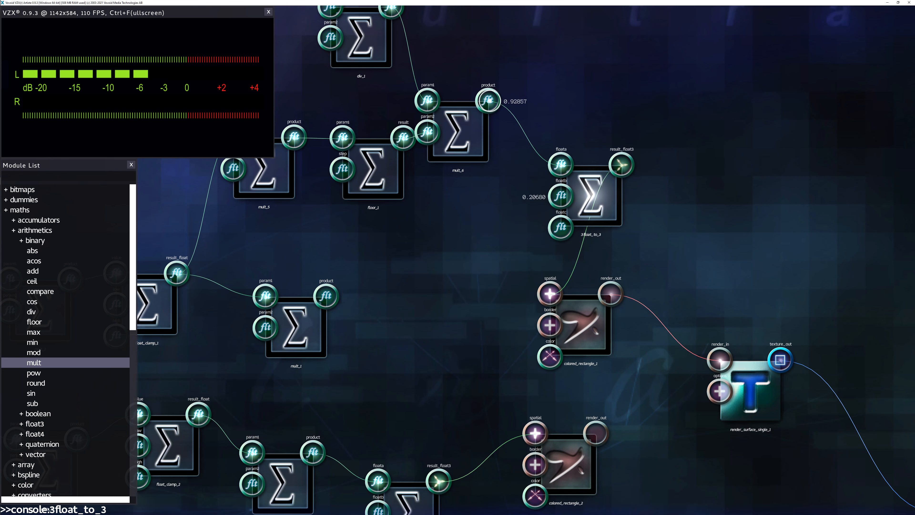
left_click_drag(490, 101, 514, 104)
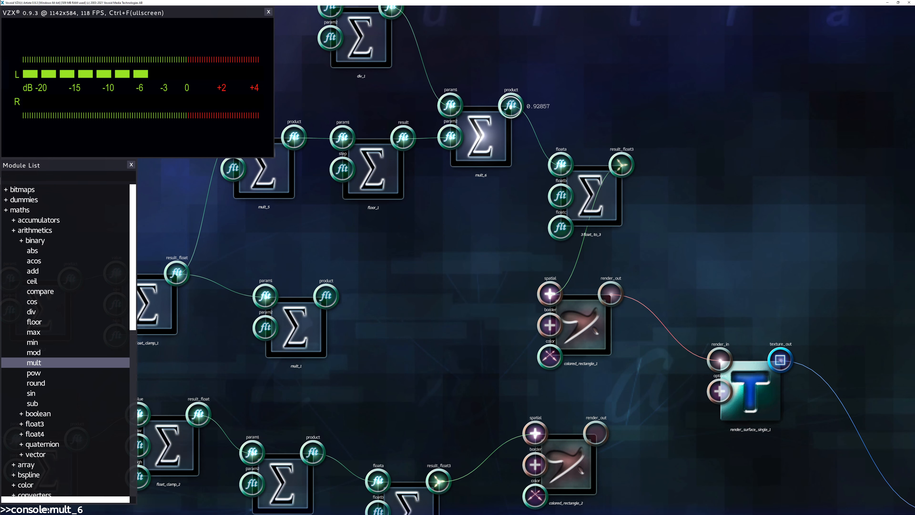
Step: Examine the values passing through mult_5, floor_1, div_1, mult_6 and 3float_to_3 in the left-channel chain
key("w")
scroll(472, 192, "up", 2)
key("a")
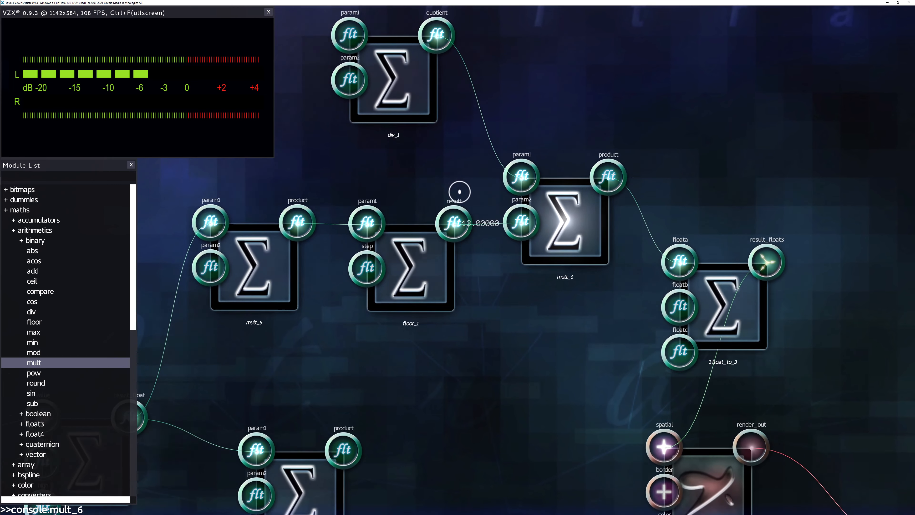
key("w")
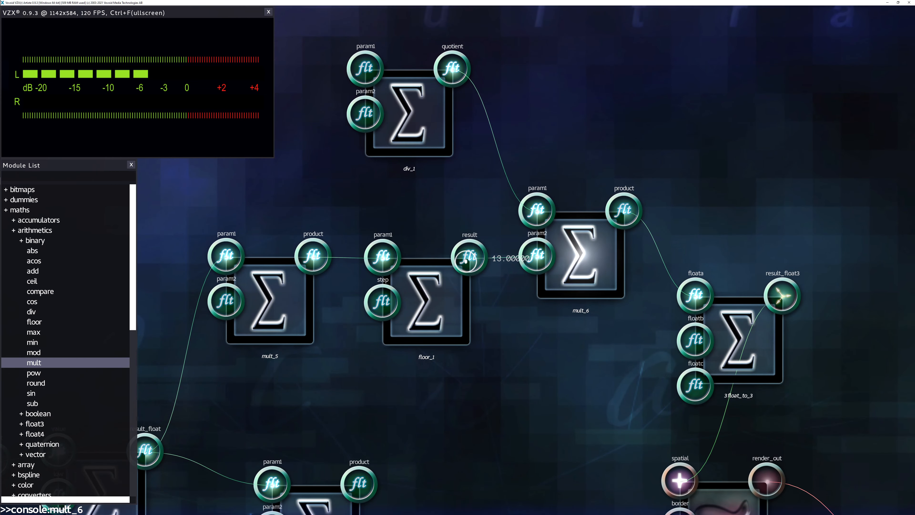
key("a")
key("s")
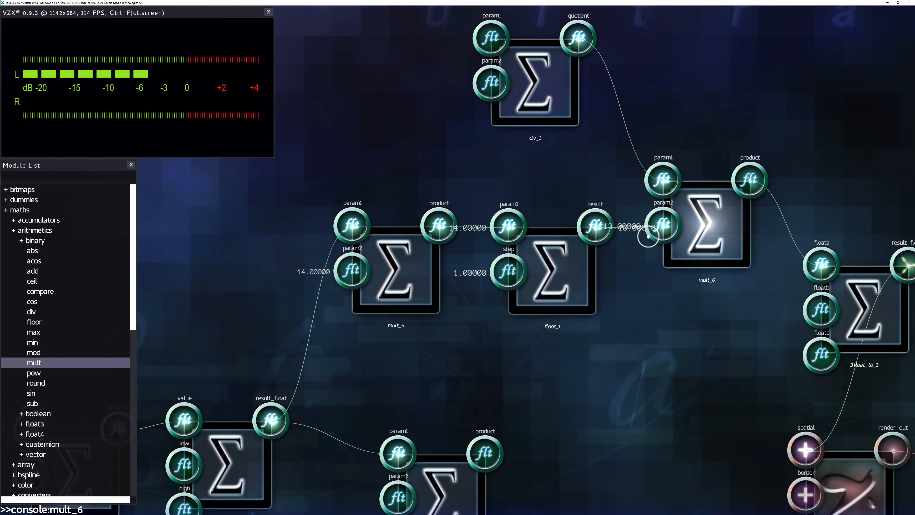
key("d")
key("d")
key("s")
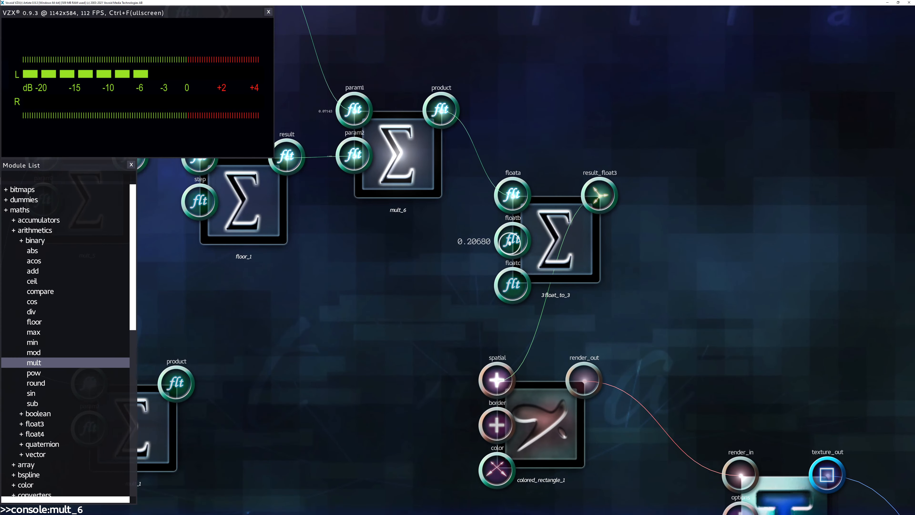
key("r")
key("s")
key("d")
key("e")
key("f")
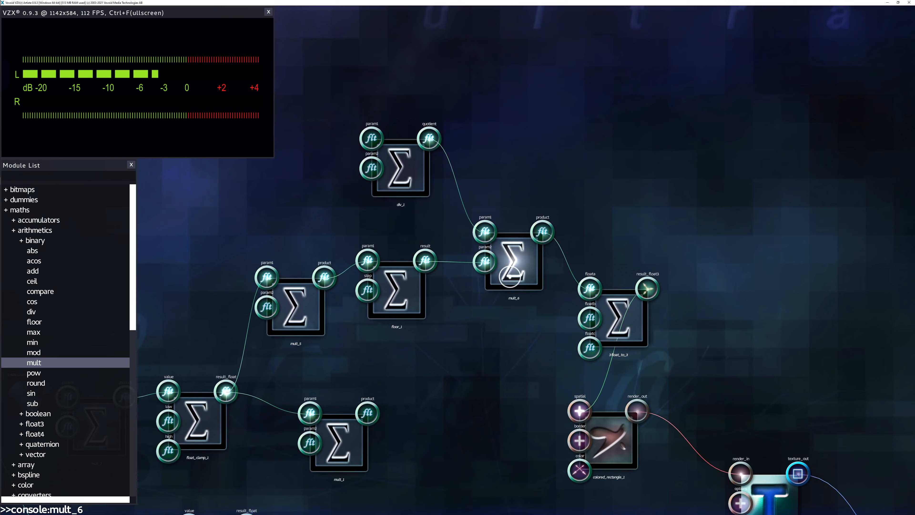
Step: Disconnect float_clamp_1 from mult_1, place mult_1 below mult_6, and connect mult_6's product to its param1
key("d")
key("s")
right_click(266, 288)
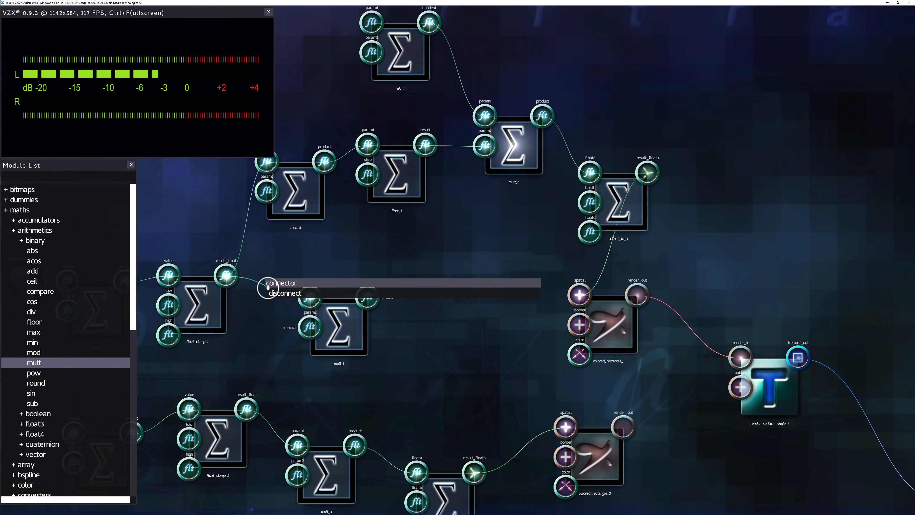
left_click(269, 288)
left_click_drag(339, 347, 536, 272)
left_click_drag(542, 116, 506, 222)
Step: Replace the direct link from mult_6 to floata of 3float_to_3 with a connection from mult_1's product
right_click(565, 138)
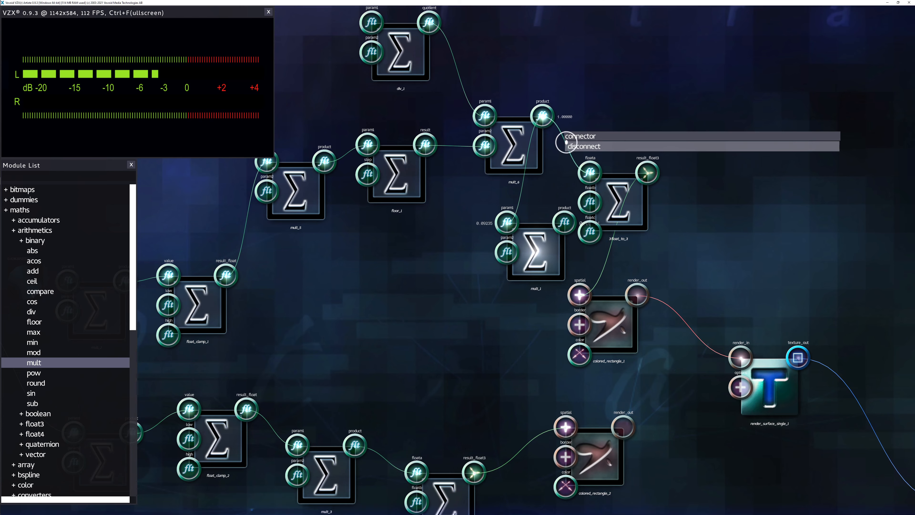
left_click(570, 147)
left_click_drag(565, 219, 587, 171)
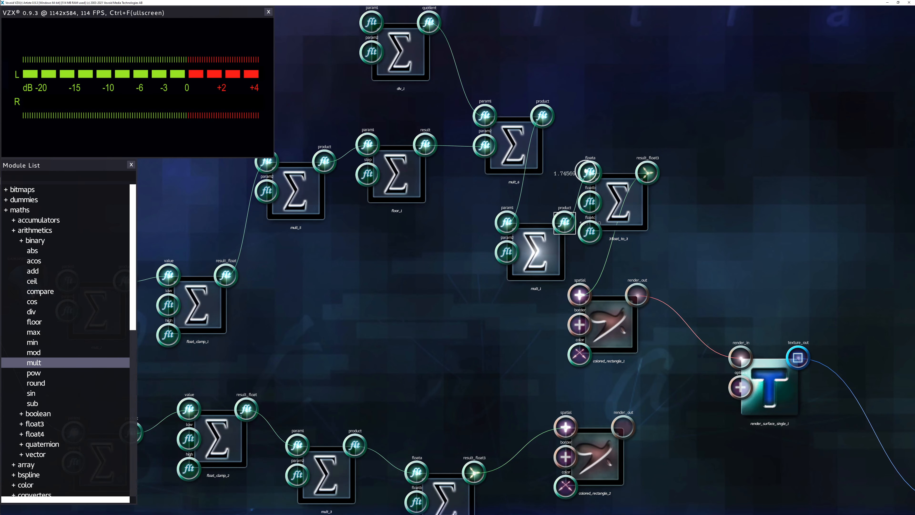
Step: Test the left bar by turning param1 of mult_2 to about 0.27
left_click(441, 234)
key("Left")
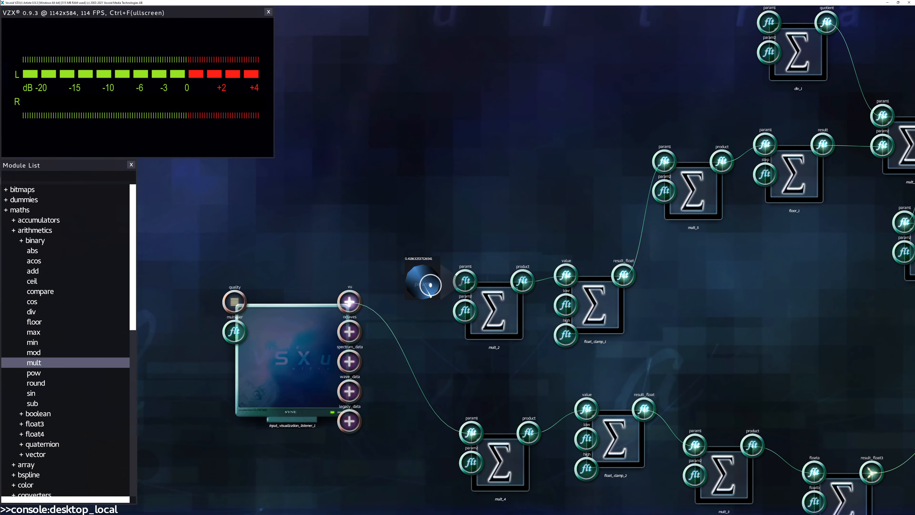
scroll(431, 285, "up", 3)
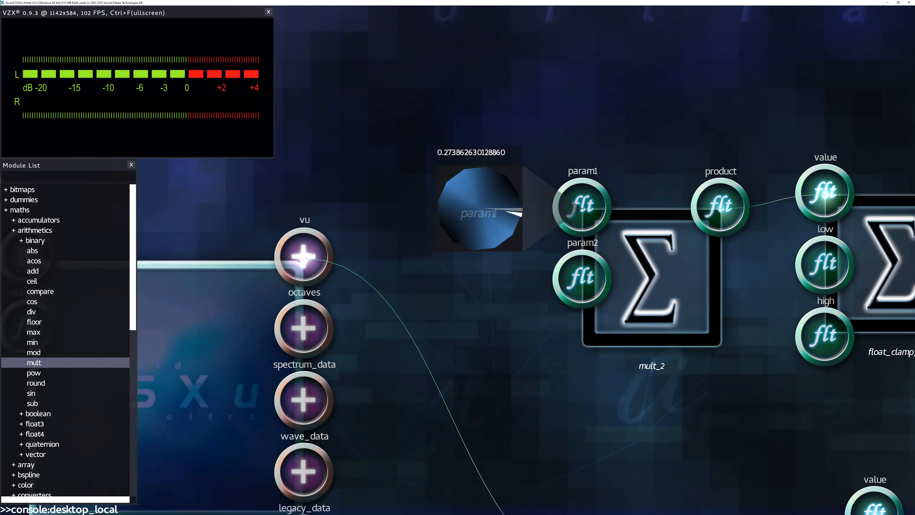
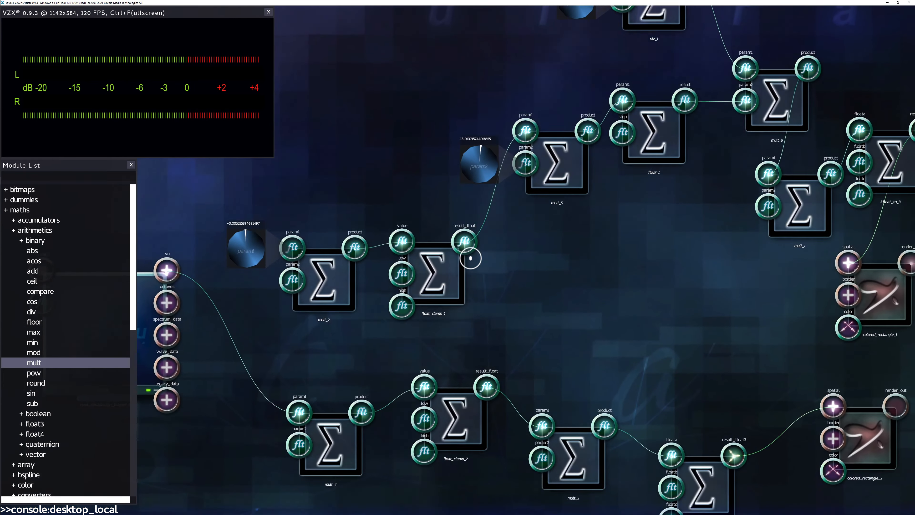
Step: Review the param2 settings of mult_5 and div_1 and the chain around them
left_click_drag(471, 257, 471, 199)
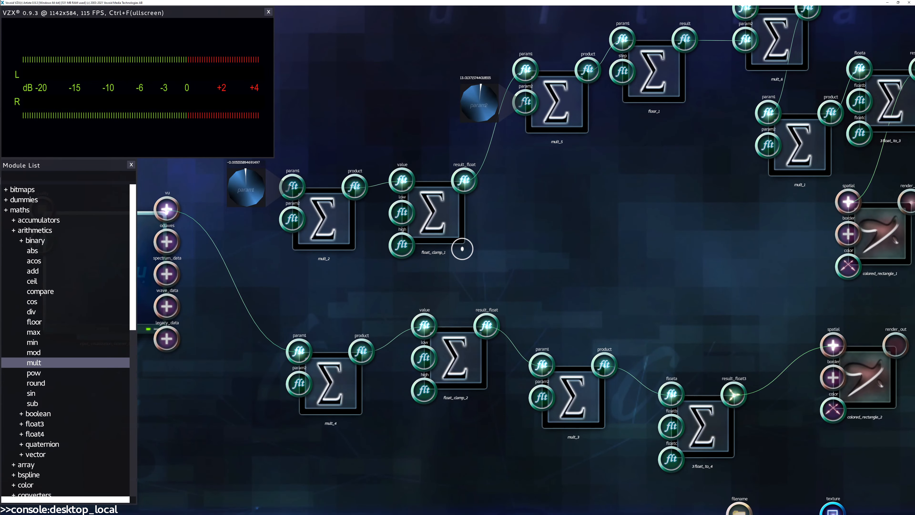
left_click_drag(463, 249, 457, 245)
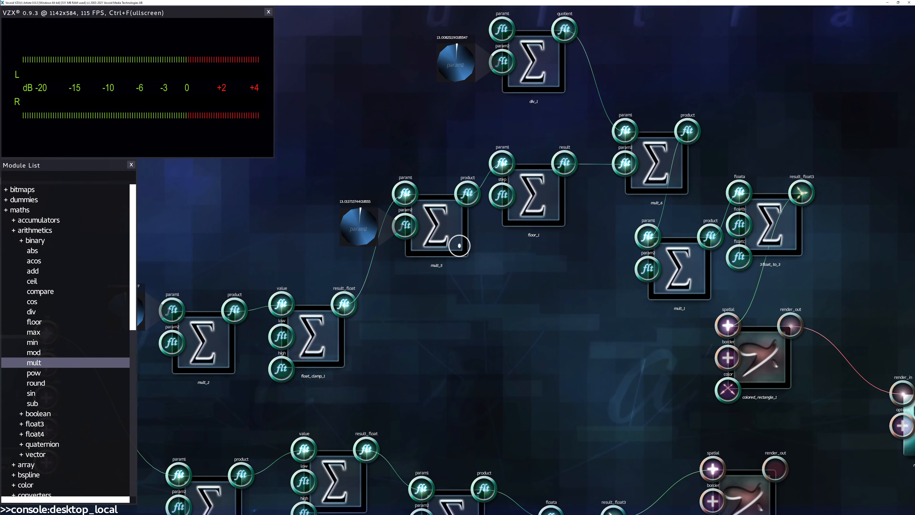
left_click(459, 245)
scroll(457, 241, "up", 2)
left_click(556, 197)
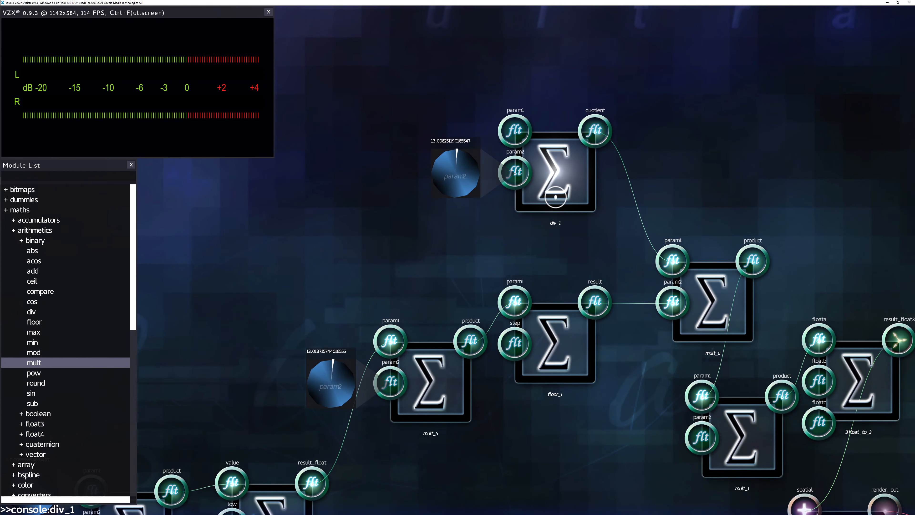
left_click_drag(537, 247, 602, 48)
scroll(602, 50, "up", 2)
left_click(529, 188)
left_click_drag(393, 203, 474, 203)
key("a")
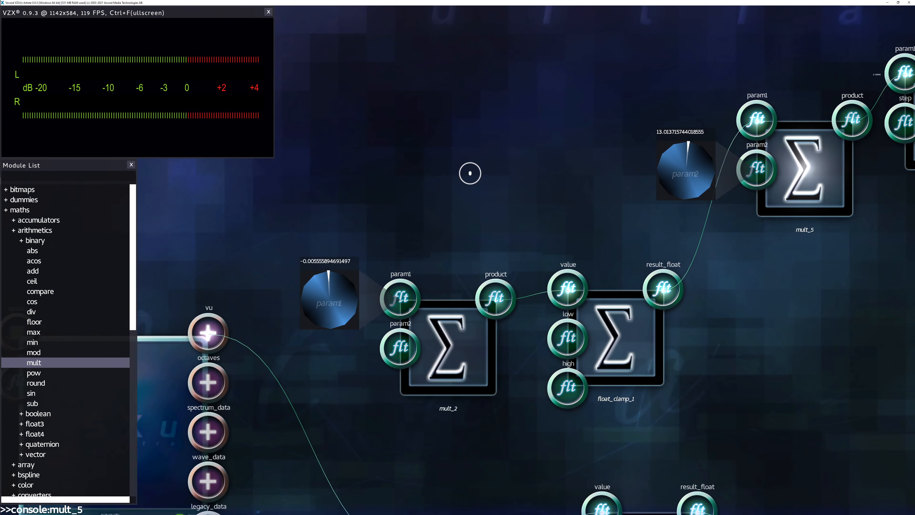
Step: Test a low level on the left bar by turning param1 of mult_2 to about 0.04
mouse_move(378, 311)
left_mouse_down()
mouse_move(378, 285)
mouse_move(378, 305)
left_mouse_up()
key("a")
key("s")
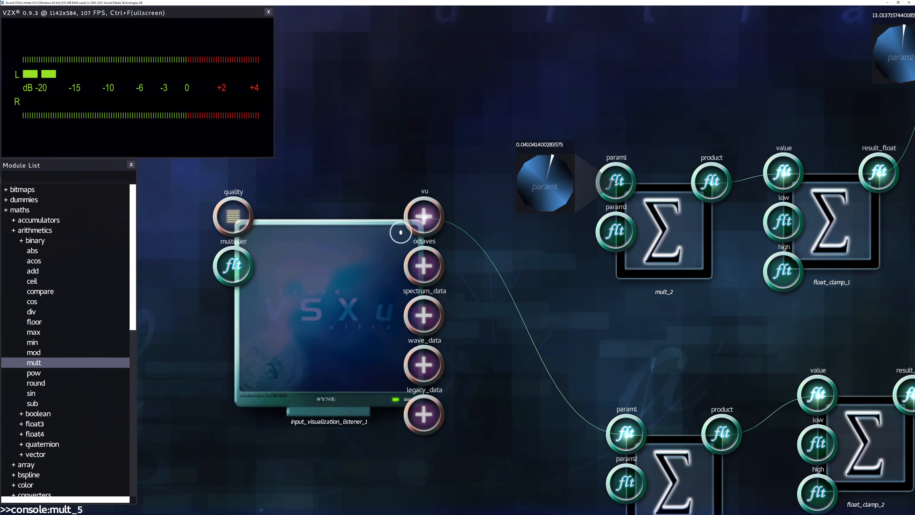
Step: Expand the listener's vu output, close mult_2's param1 control, and connect vu_l to param1 of mult_2
key("d")
left_click(375, 216)
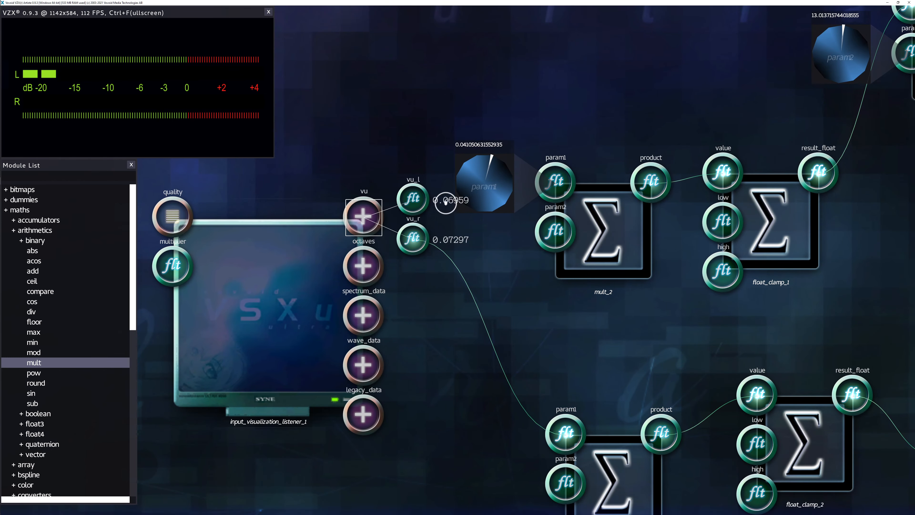
double_click(484, 186)
left_click_drag(414, 198, 555, 182)
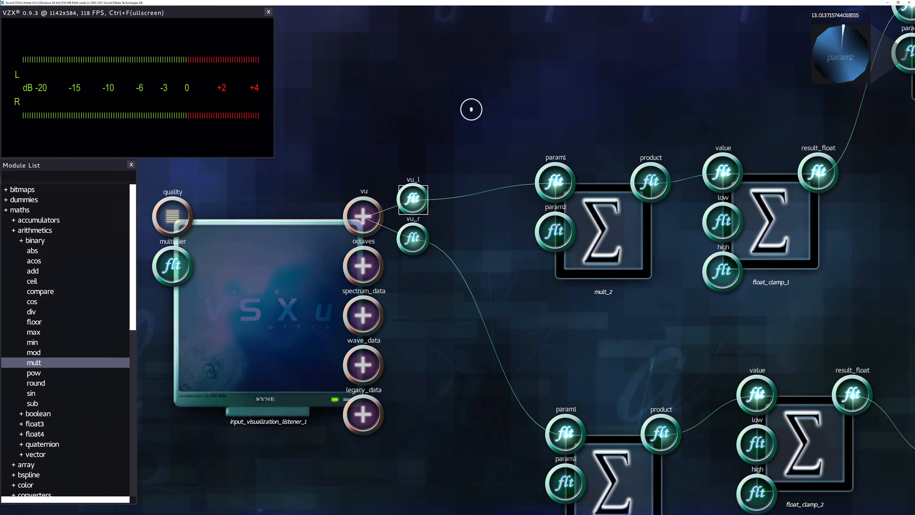
left_click(470, 110)
Step: Save the state under the filename retro_vu_tutorial
key("s")
key("d")
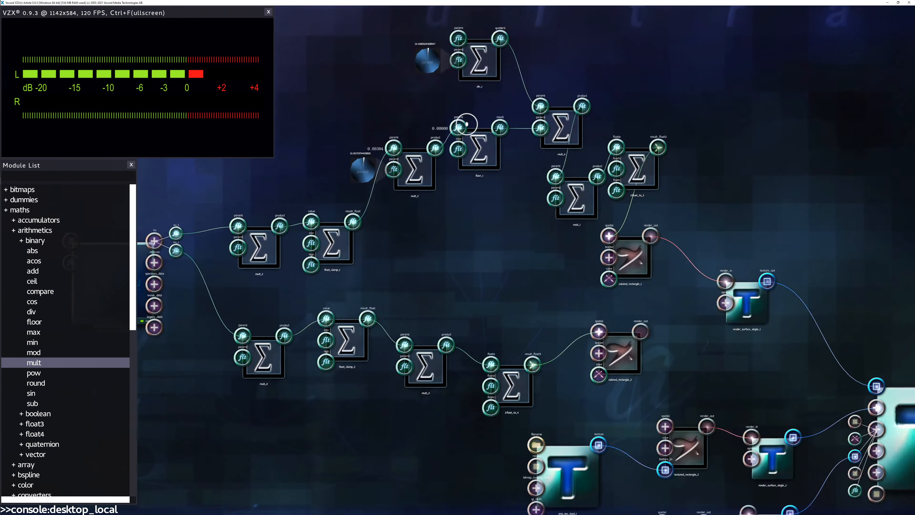
scroll(462, 182, "up", 5)
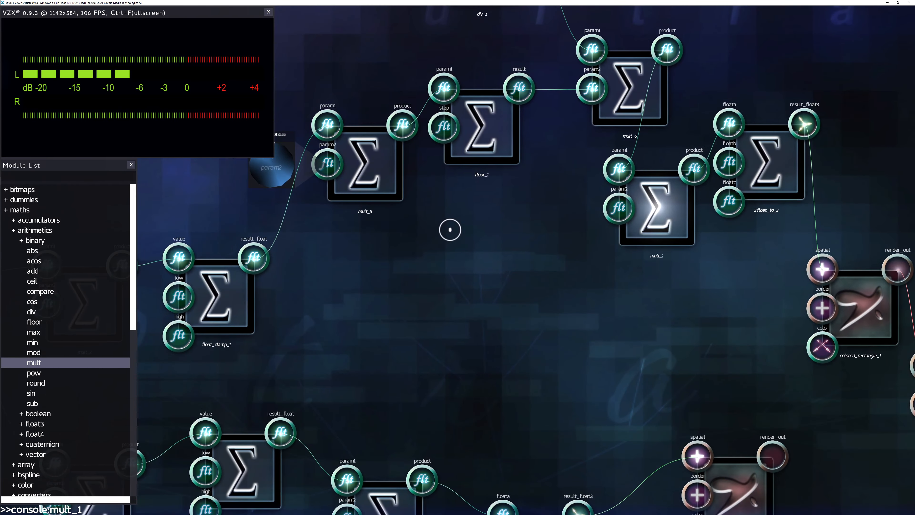
right_click(453, 236)
left_click(456, 252)
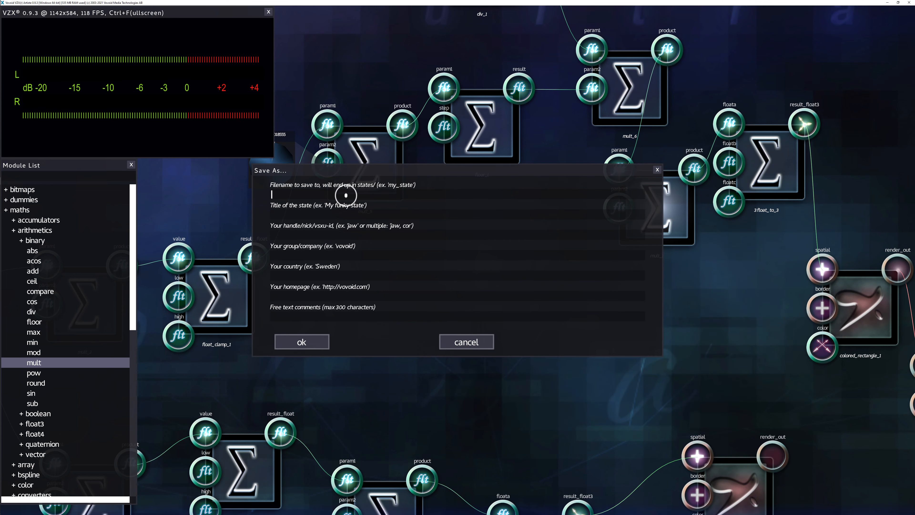
left_click(346, 195)
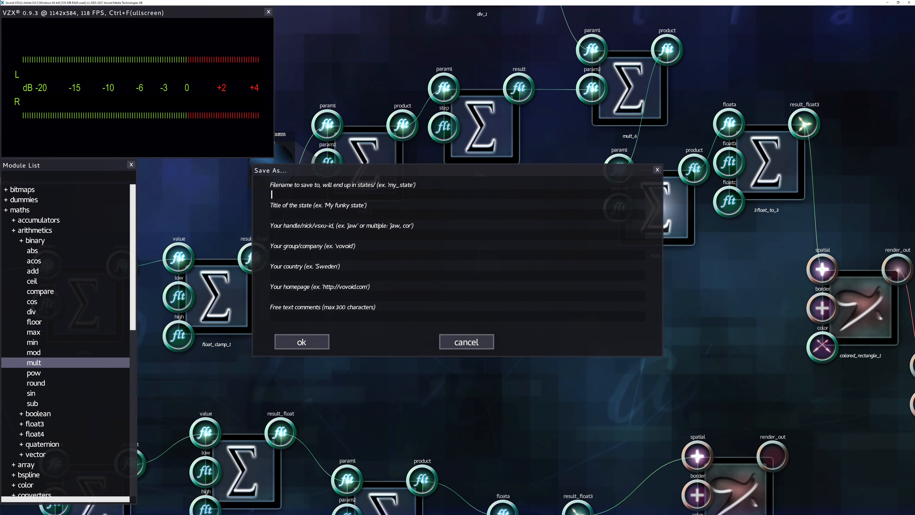
type("retro_vu_tutorial")
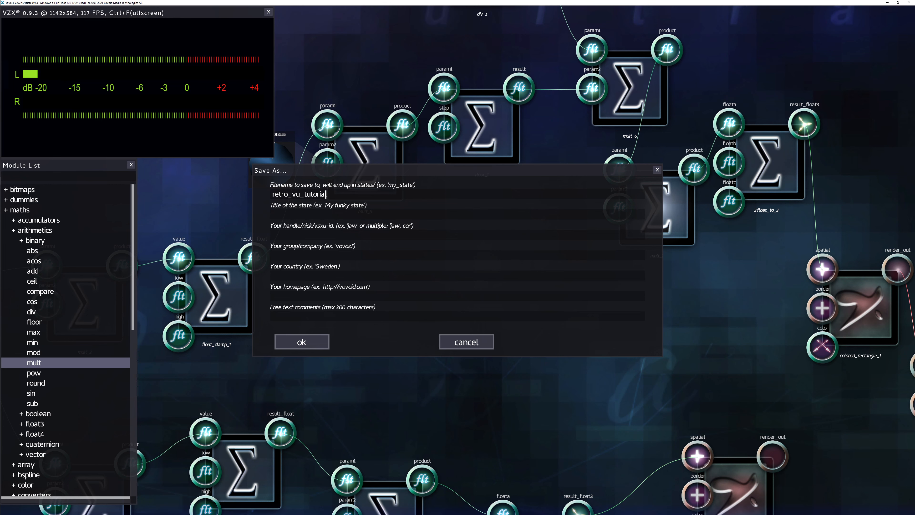
key("Return")
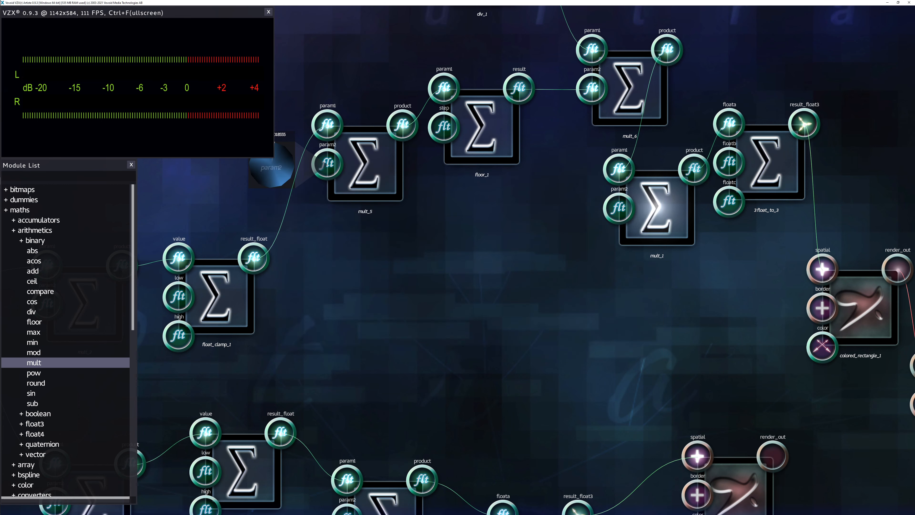
Step: Close the open param2 controls of mult_5 and div_1
scroll(284, 307, "down", 2)
left_click(285, 306)
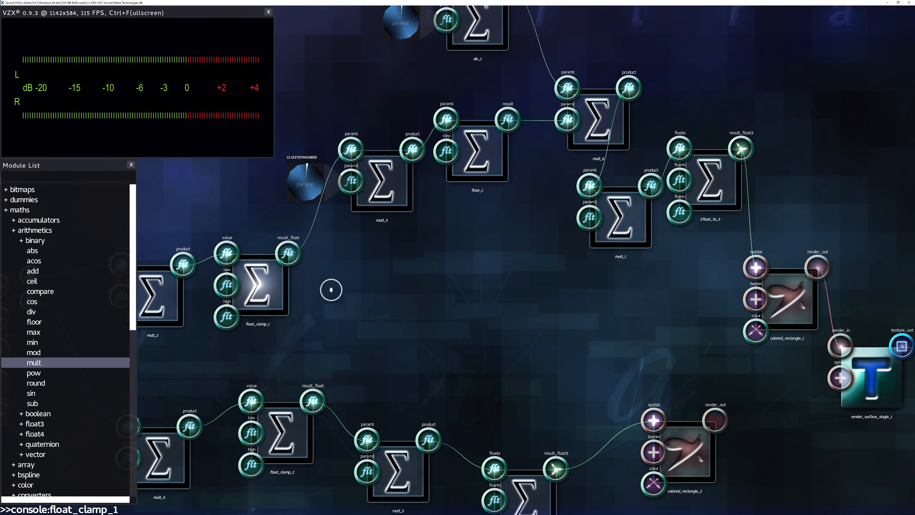
scroll(418, 239, "down", 1)
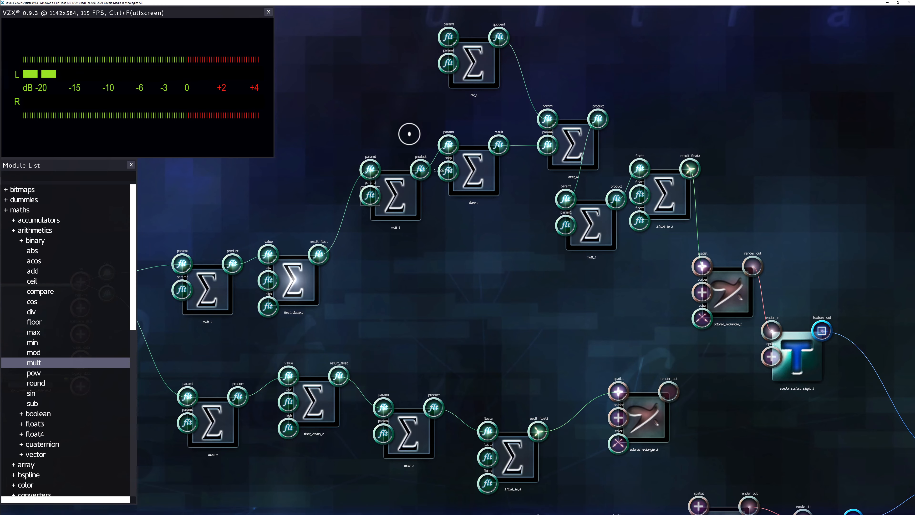
scroll(409, 134, "down", 4)
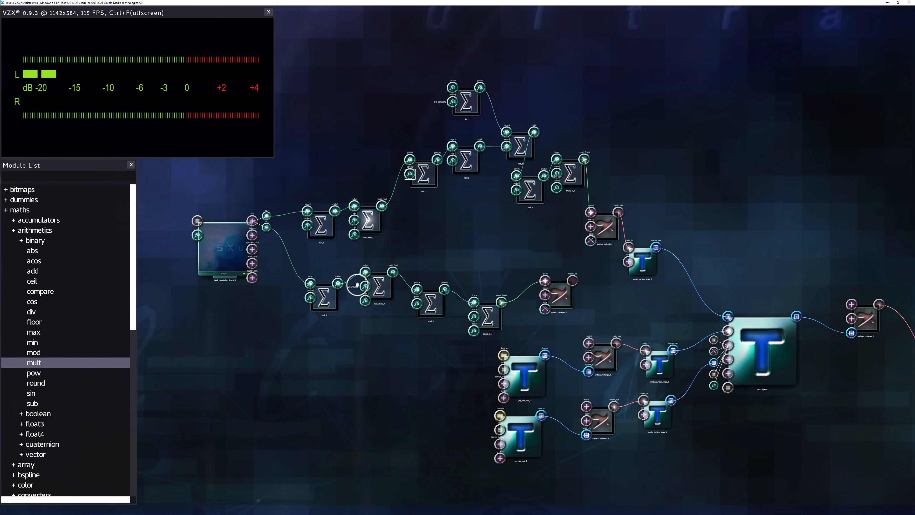
scroll(508, 326, "down", 2)
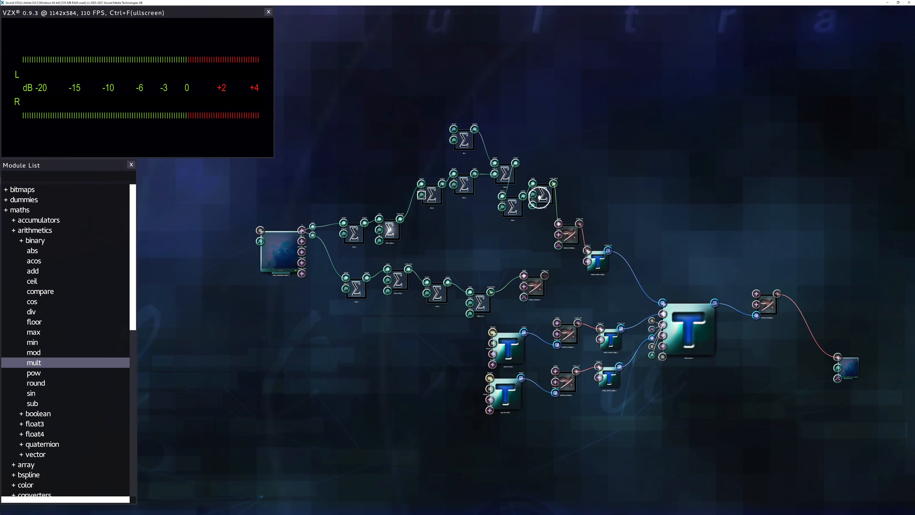
Step: Move mult_6 closer to floor_1 and line up mult_1 beside 3float_to_3
left_click_drag(541, 197, 495, 172)
left_click(515, 205)
left_click_drag(513, 205, 512, 197)
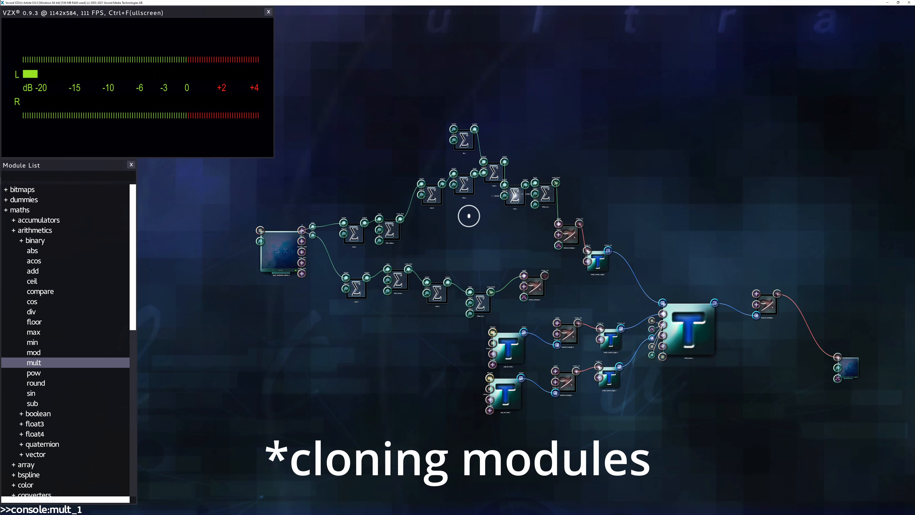
Step: Delete the right channel's math chain of mult_4, float_clamp_2, mult_3 and 3float_to_4
left_click_drag(314, 356, 486, 269)
key("Delete")
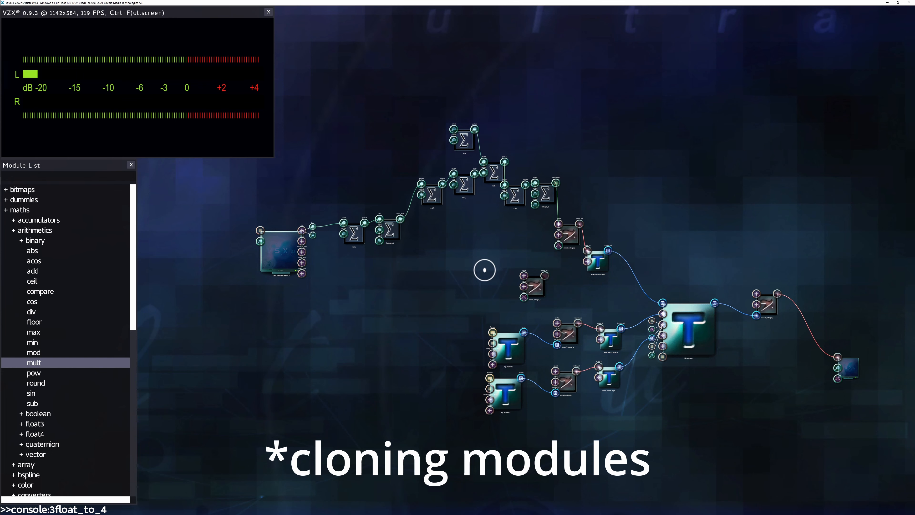
Step: Add an empty macro in the free space above the left-channel chain, beside div_1
scroll(481, 270, "down", 3)
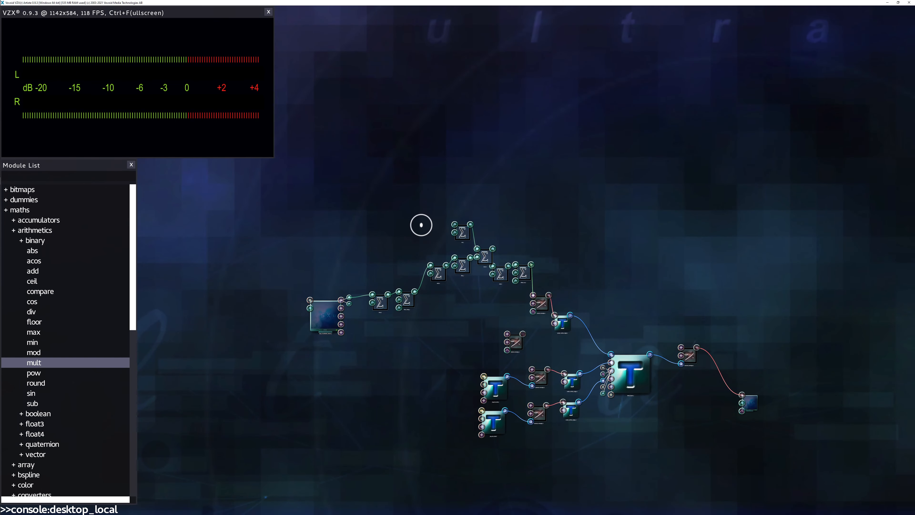
key("m")
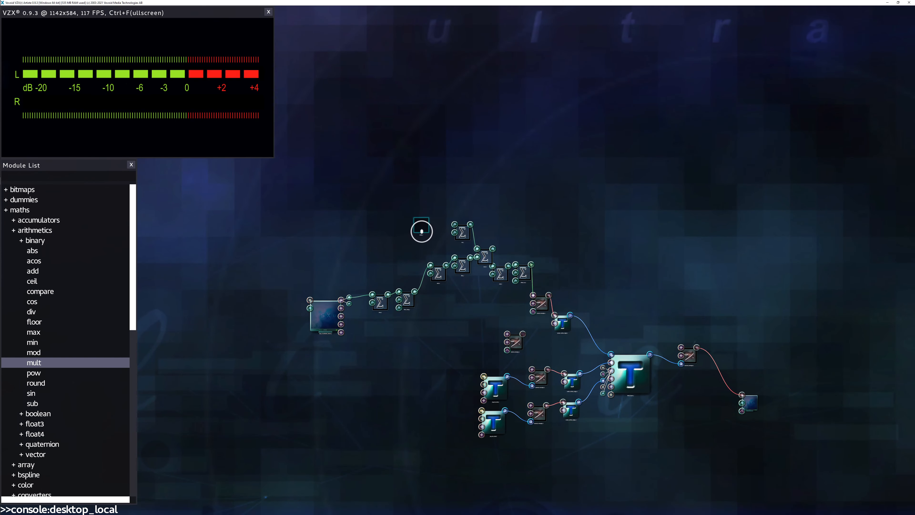
Step: Open the empty macro empty_1 so that modules can be placed inside it
scroll(421, 232, "up", 6)
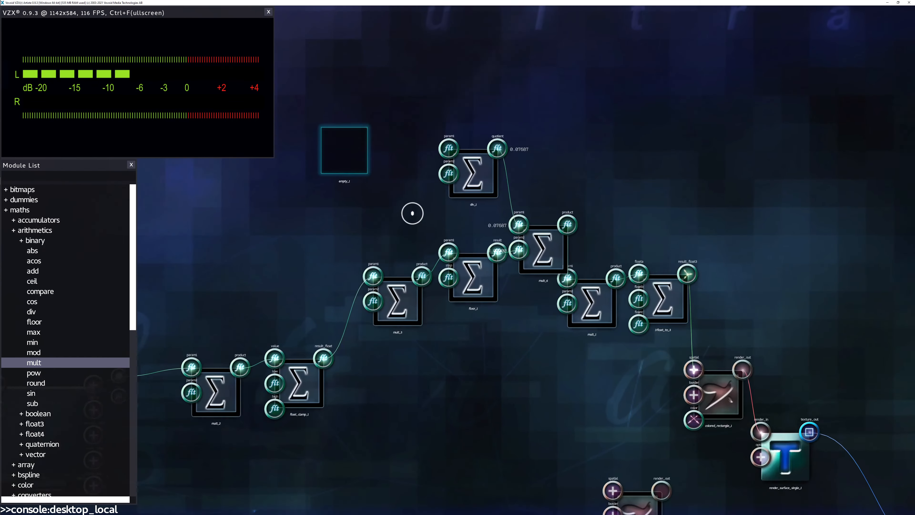
right_click(440, 149)
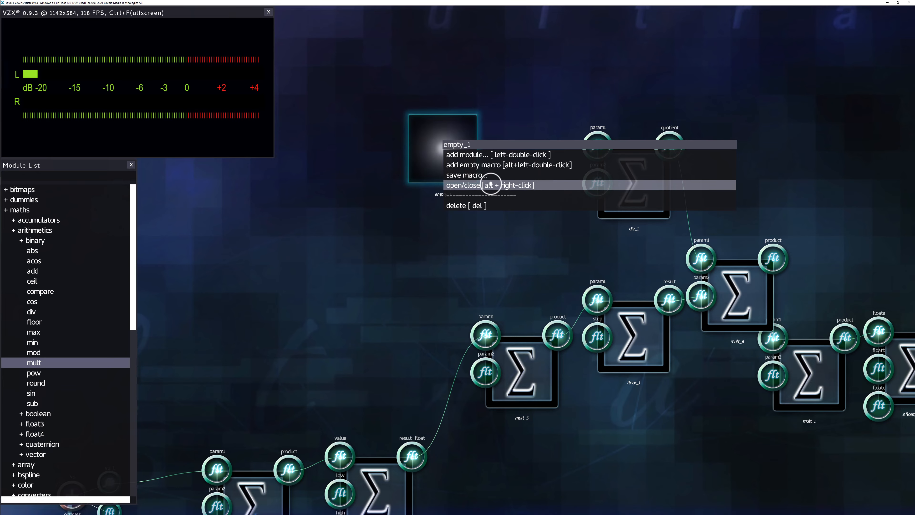
left_click(491, 185)
scroll(486, 179, "down", 5)
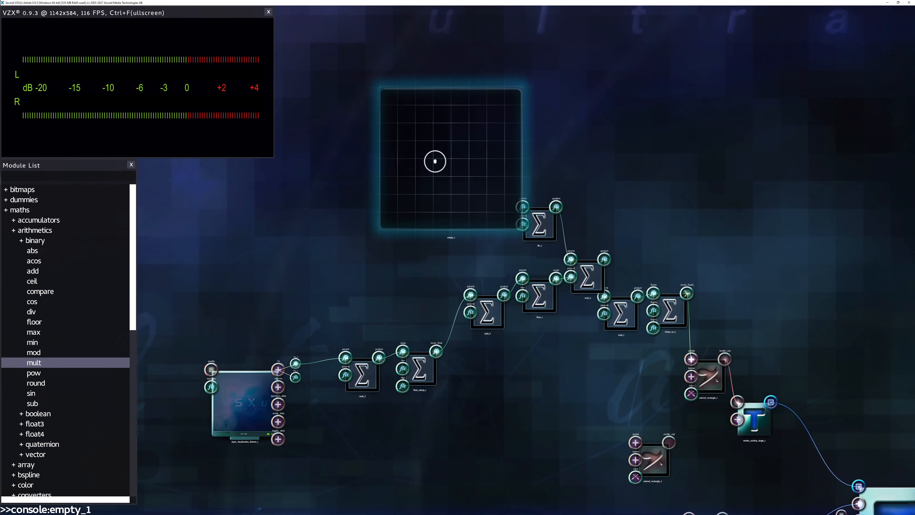
scroll(424, 233, "down", 3)
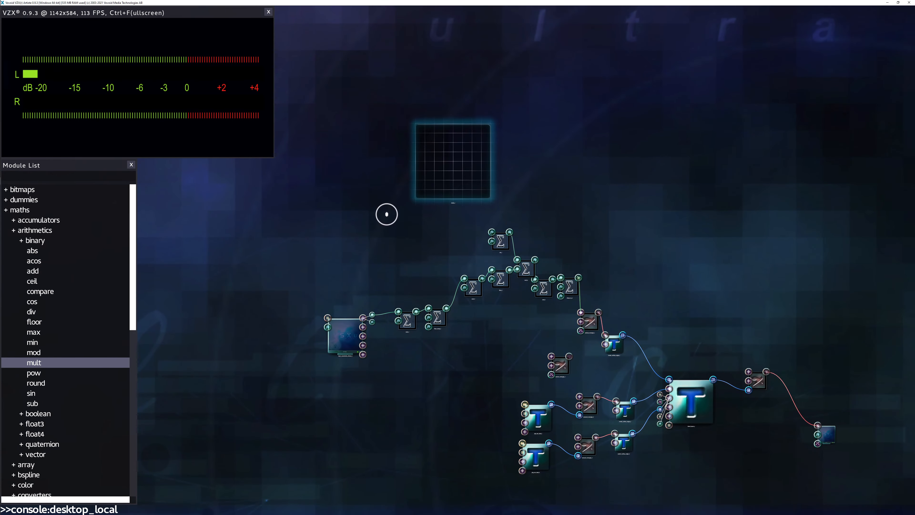
Step: Move all the left-channel math modules, including div_1, into the open macro empty_1 and collapse it
left_click_drag(387, 214, 583, 355)
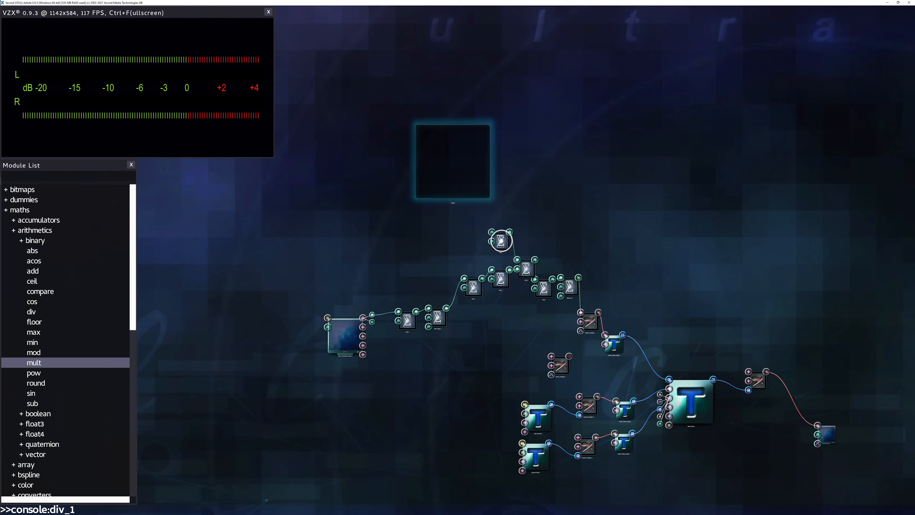
left_click_drag(500, 240, 464, 212)
double_click(439, 224)
scroll(463, 309, "up", 3)
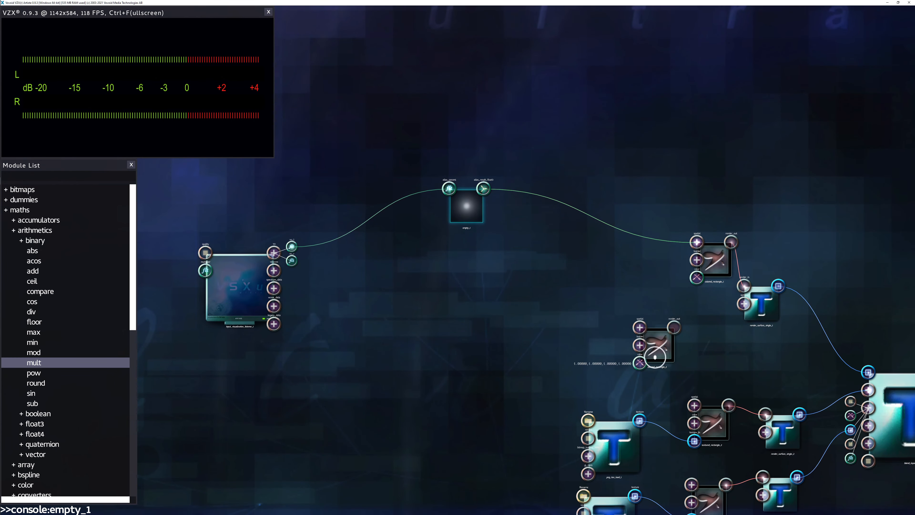
Step: Shift both colored rectangles up slightly and clone the left-channel macro directly below the original
left_click_drag(655, 357, 651, 344)
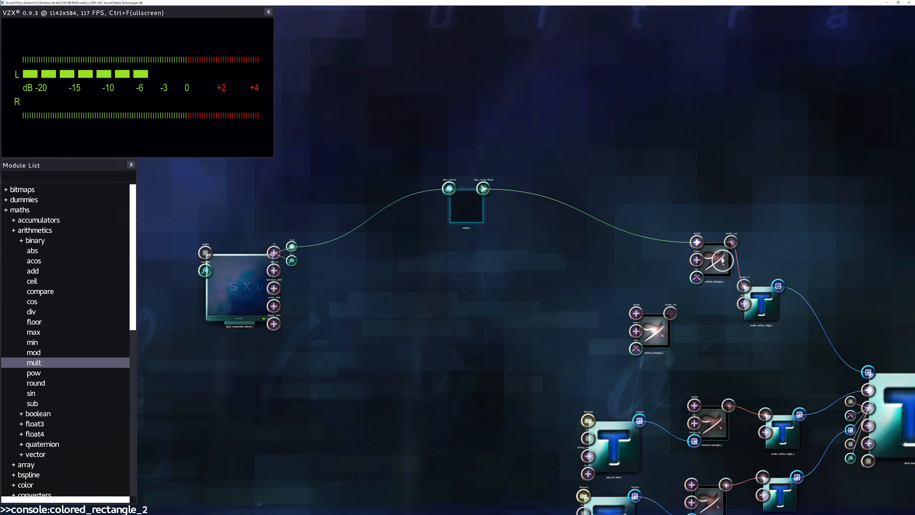
left_click_drag(722, 260, 709, 247)
left_click_drag(461, 200, 474, 282)
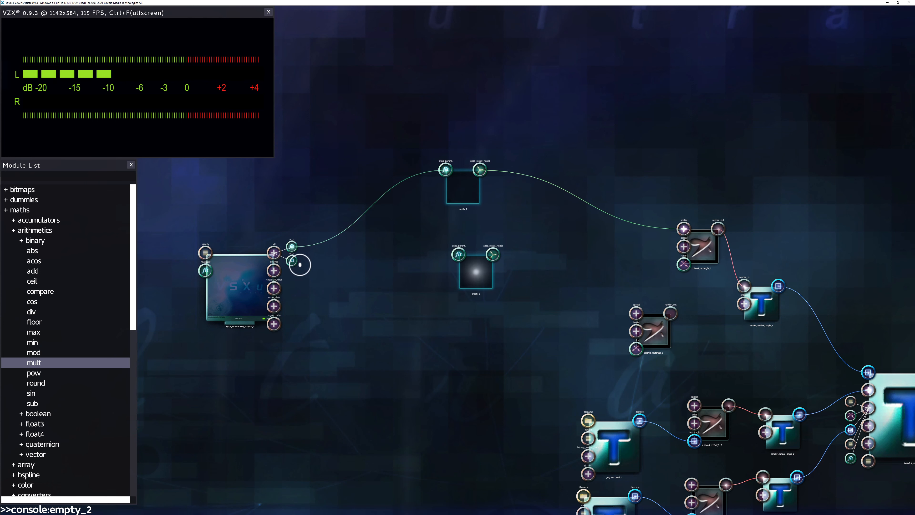
Step: Wire the right-channel level through the cloned macro into colored_rectangle_2's last spatial input, and connect that rectangle's render output to render_surface_single_1
left_click_drag(300, 264, 458, 255)
mouse_move(636, 315)
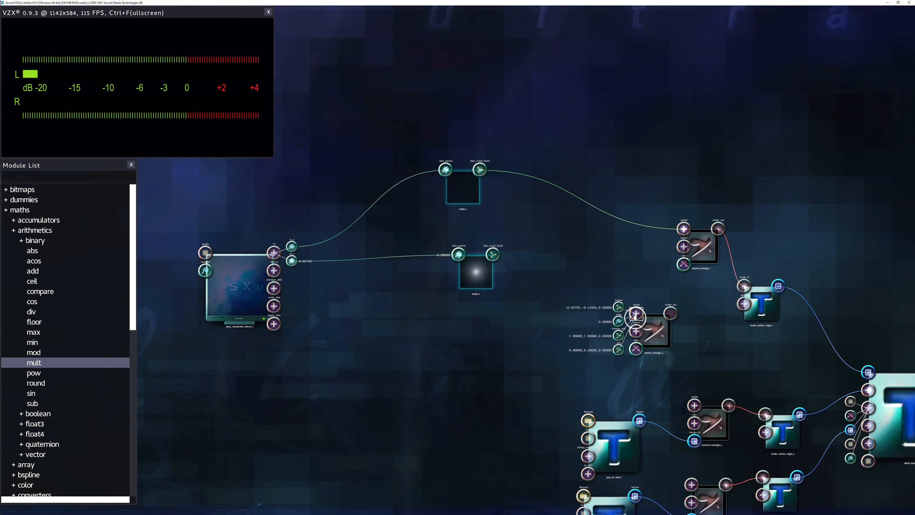
left_click_drag(619, 350, 493, 255)
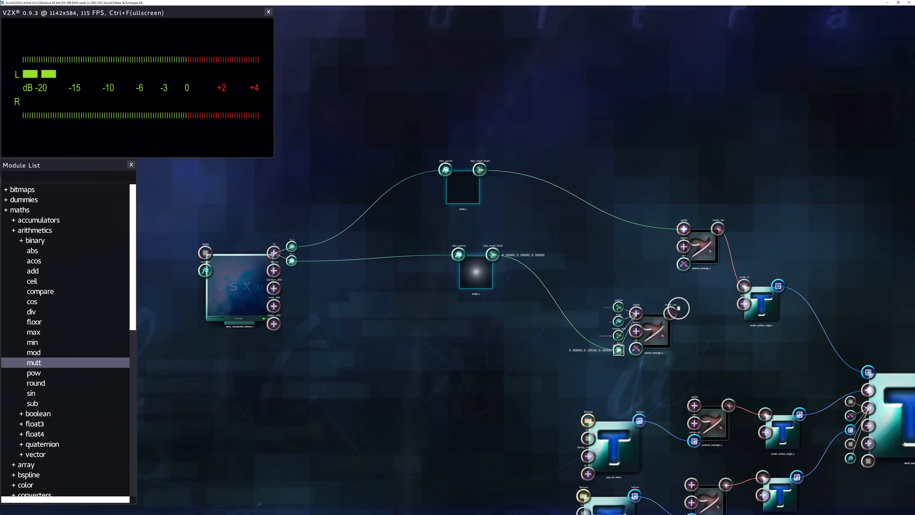
left_click_drag(670, 313, 745, 286)
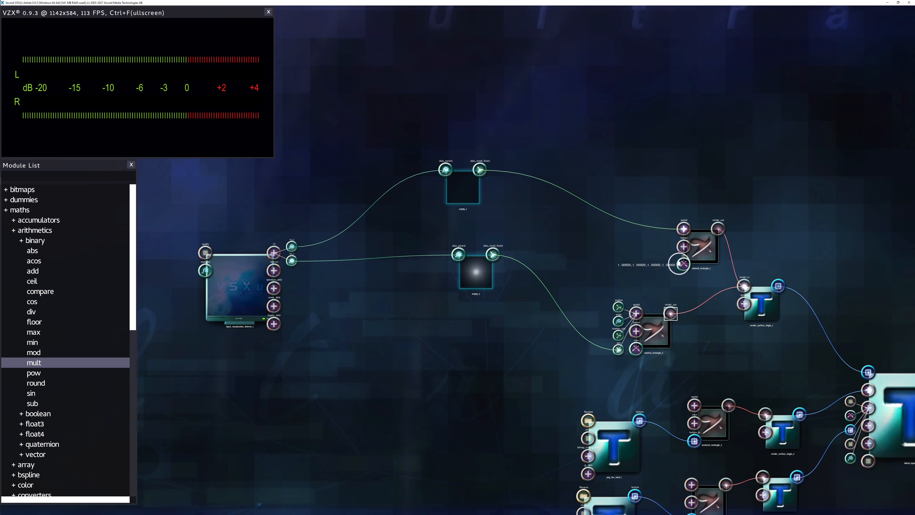
left_click(557, 235)
Step: Align the two macros empty_1 and empty_2 vertically, one above the other
left_click_drag(481, 271, 460, 263)
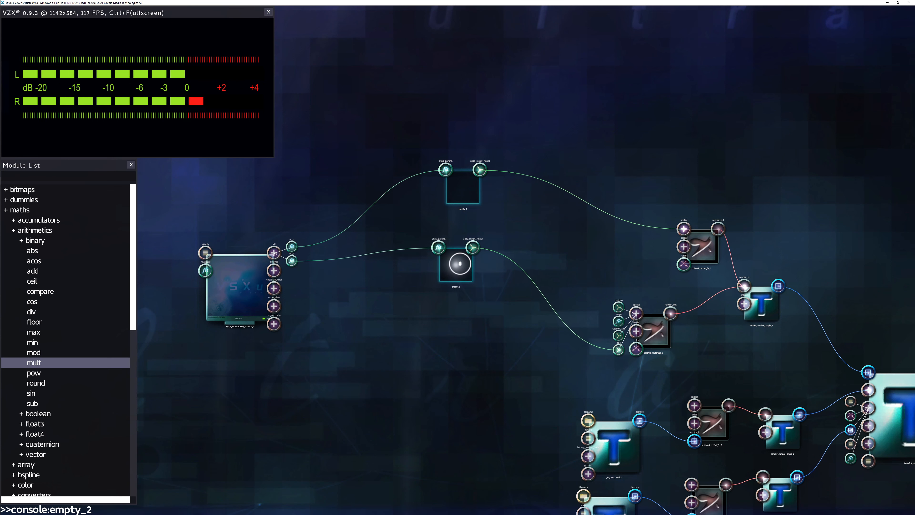
left_click_drag(470, 200, 466, 194)
left_click(523, 219)
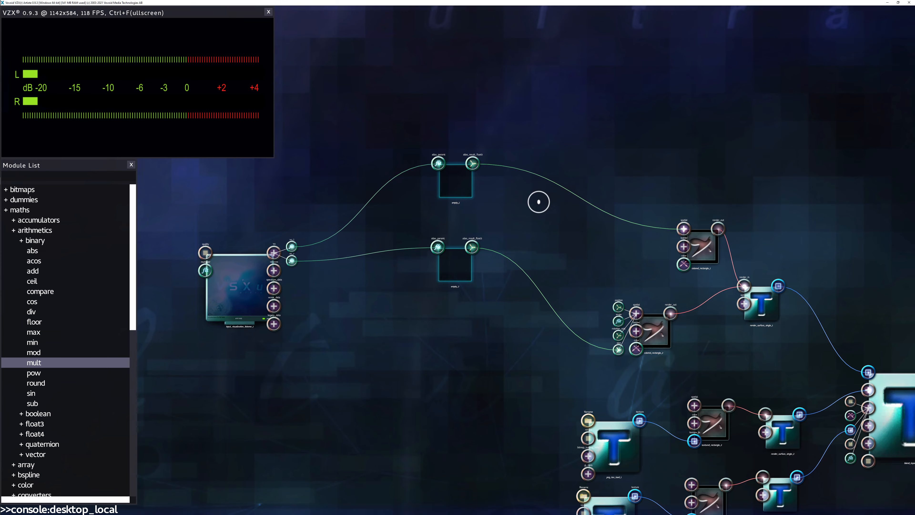
Step: Add a blur texture effect above the link between blend_layers_1 and textured_rectangle_1
key("d")
key("d")
left_click_drag(499, 391, 499, 257)
scroll(496, 204, "up", 2)
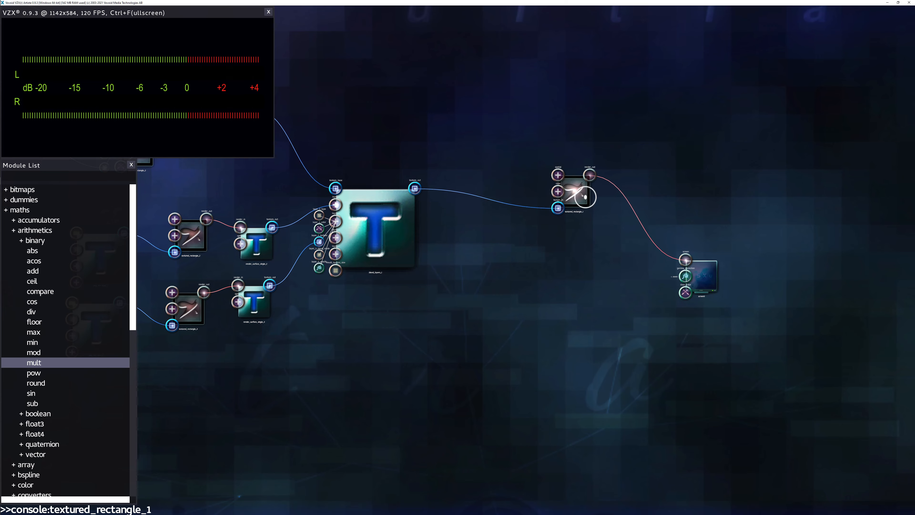
scroll(515, 204, "up", 3)
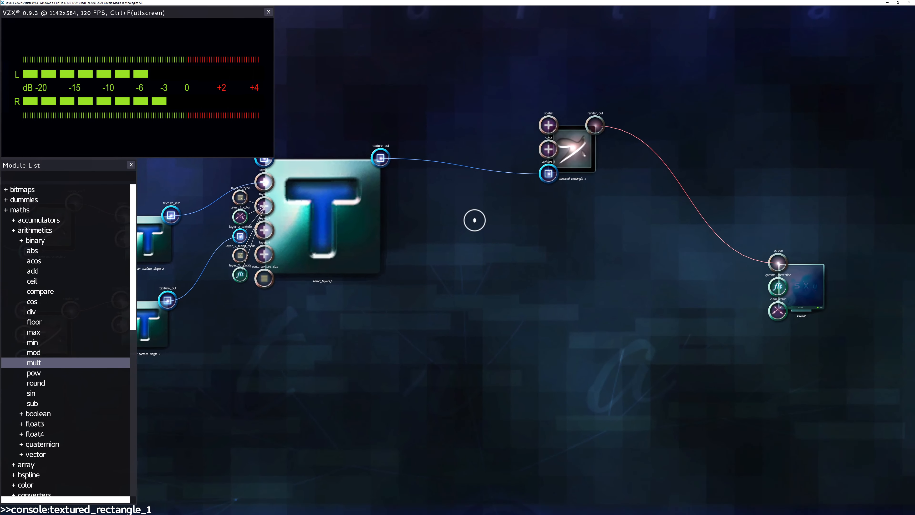
mouse_move(360, 237)
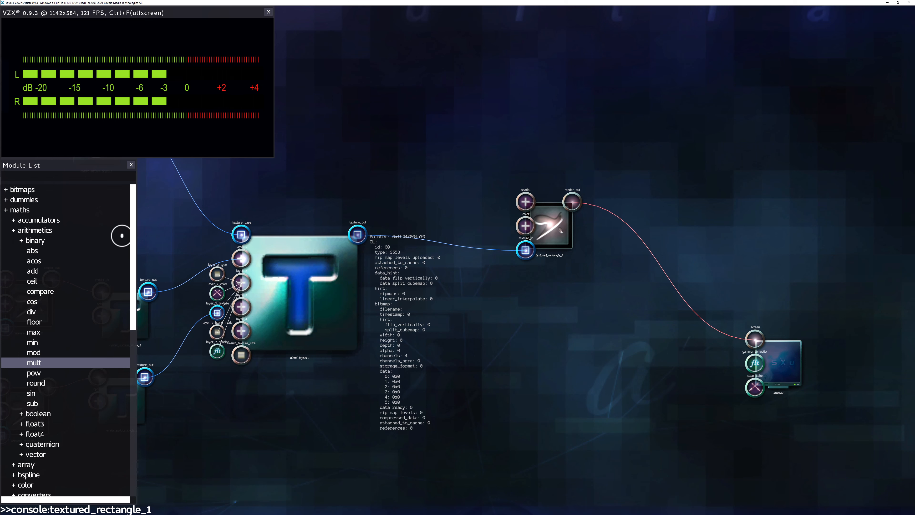
left_click(30, 211)
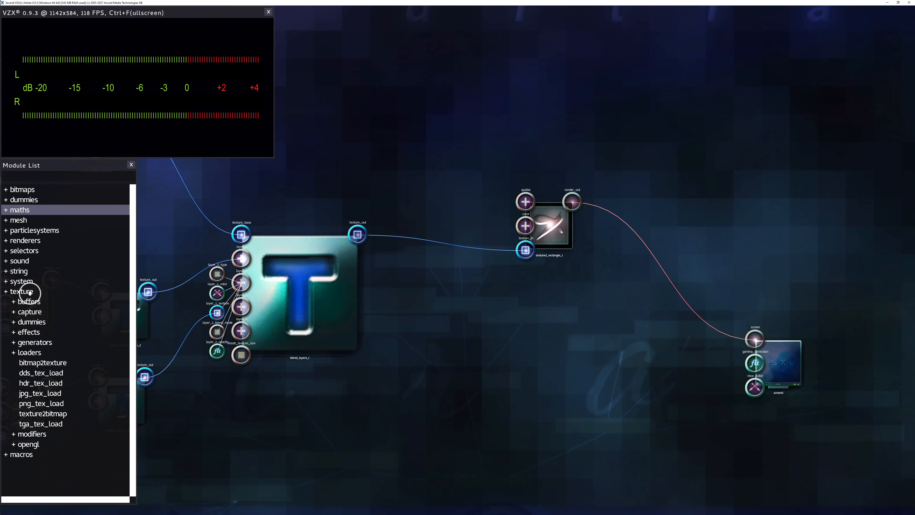
left_click(26, 333)
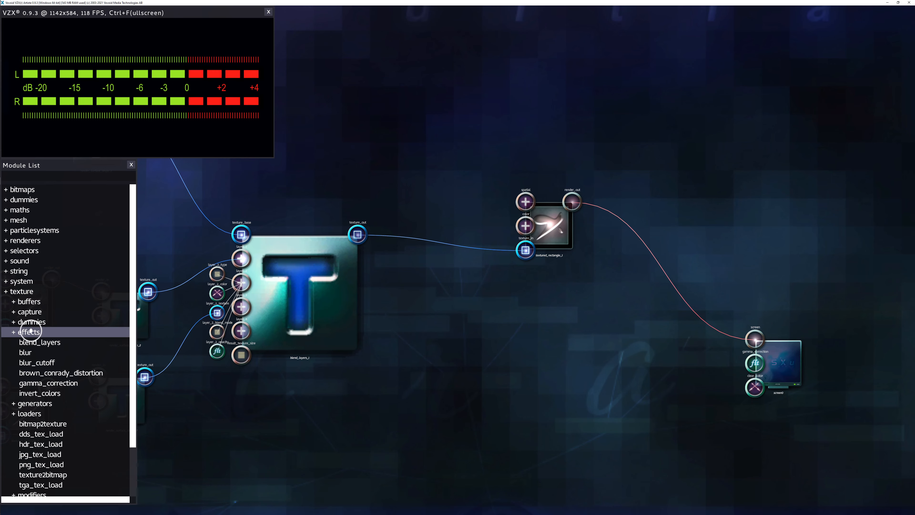
left_click(412, 166)
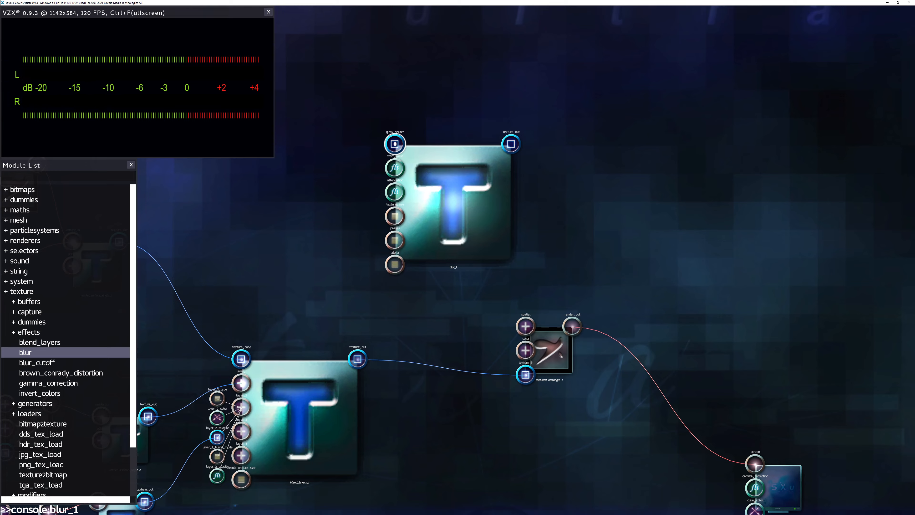
Step: Route blend_layers_1's texture output through blur_1 into textured_rectangle_1, replacing the direct connection
left_click_drag(350, 305, 457, 267)
left_click_drag(463, 320, 502, 105)
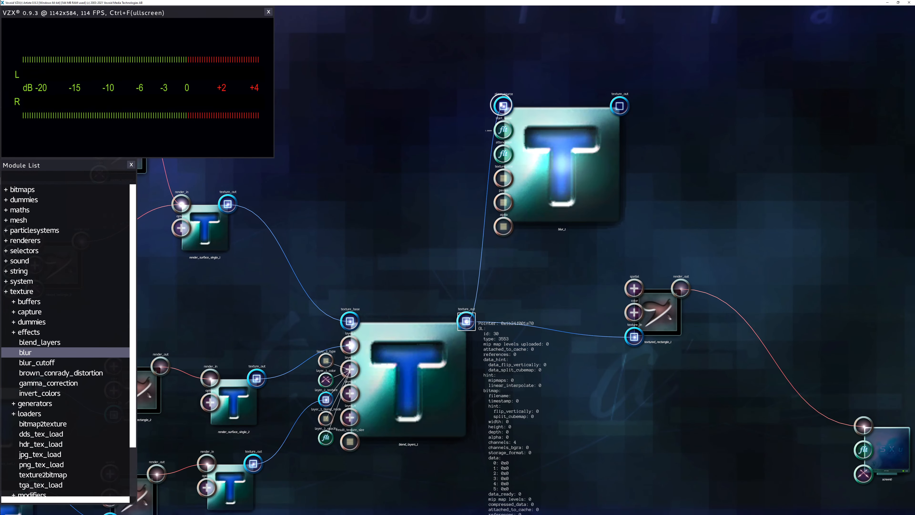
left_click_drag(559, 161, 584, 184)
left_click_drag(659, 315, 693, 315)
left_click_drag(732, 321, 502, 168)
right_click(545, 317)
left_click(564, 322)
left_click_drag(489, 132, 485, 130)
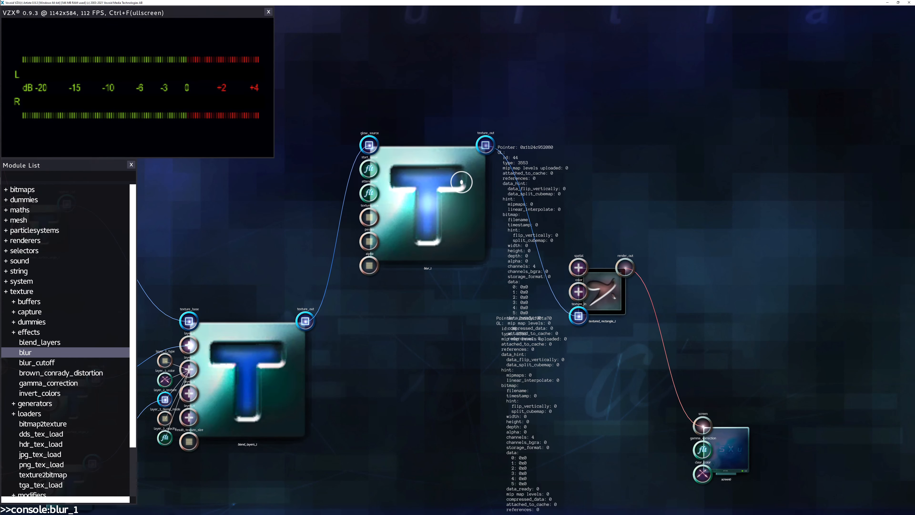
Step: Show the meter output full-size behind the workspace and place blur_1 between blend_layers_1 and textured_rectangle_1
left_click_drag(483, 263, 544, 192)
scroll(470, 158, "up", 2)
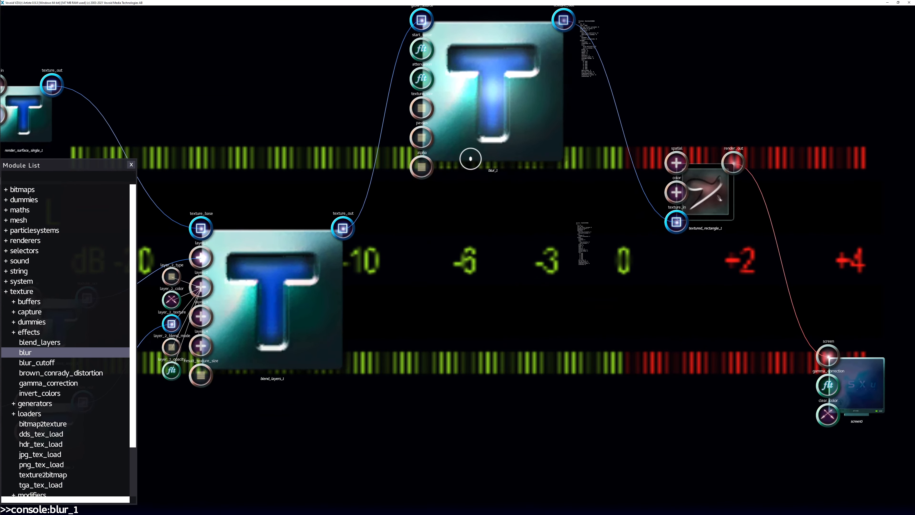
left_click_drag(491, 133, 529, 233)
scroll(412, 319, "up", 1)
left_click_drag(368, 267, 453, 443)
left_click_drag(443, 337, 493, 259)
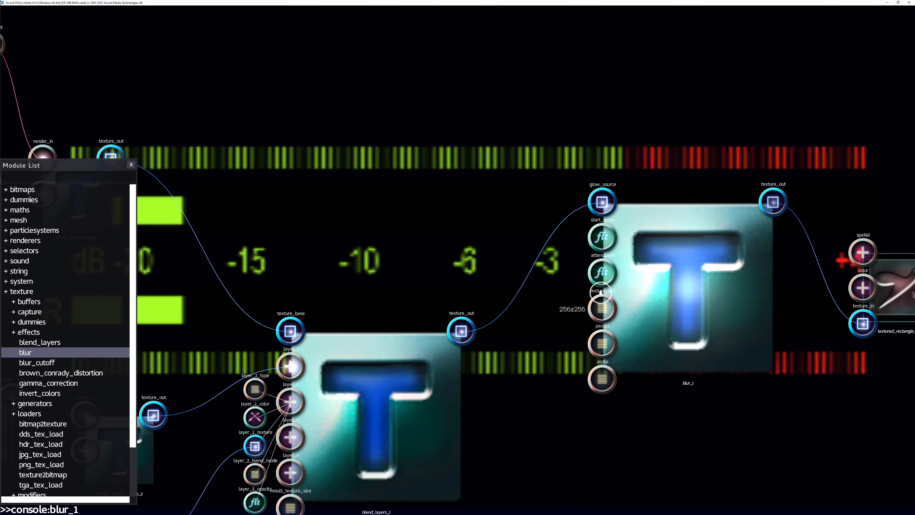
Step: Try VIEWPORT_SIZE and VIEWPORT_SIZE_DIV_2 as blur_1's texture size, and settle on VIEWPORT_SIZE_DIV_4
right_click(600, 309)
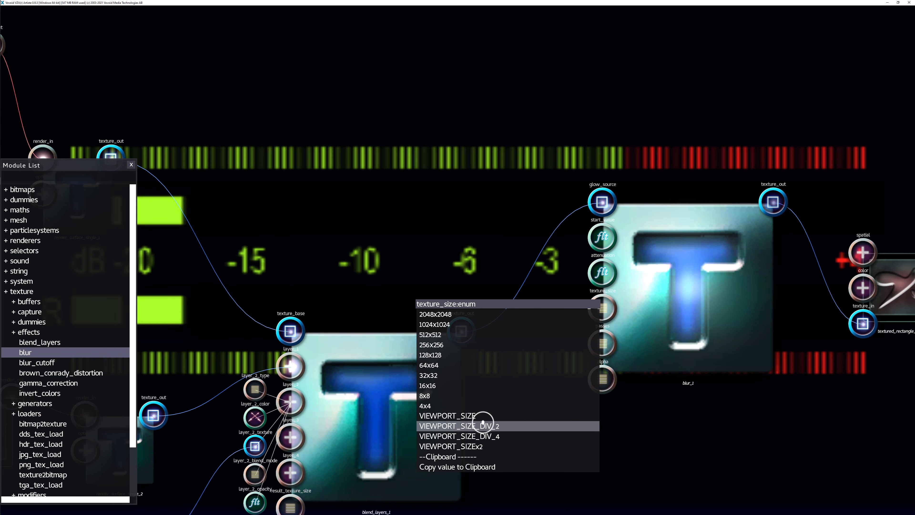
left_click(483, 422)
left_click(600, 342)
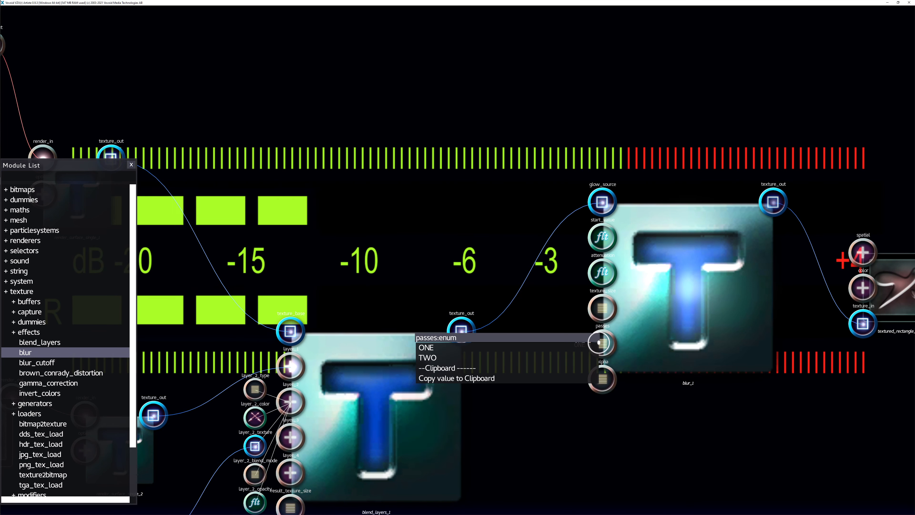
left_click(649, 301)
left_click(603, 308)
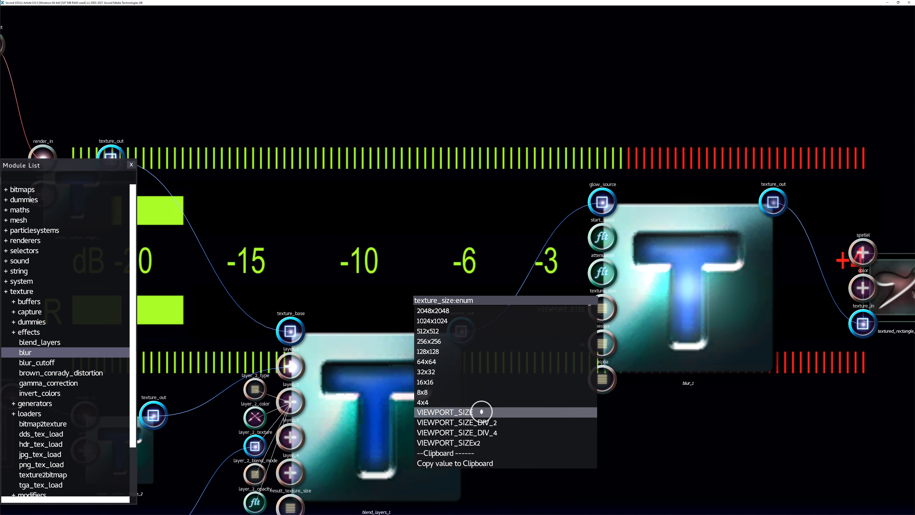
left_click(483, 422)
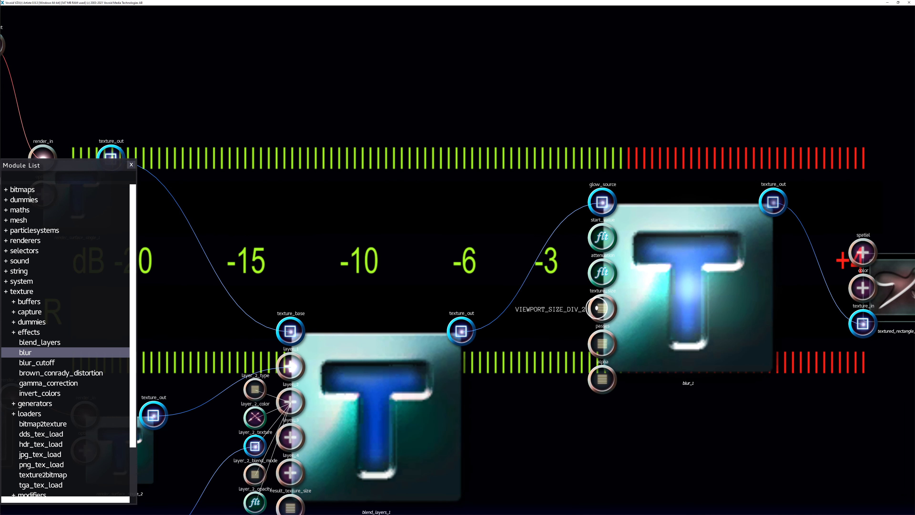
left_click(600, 308)
left_click(507, 432)
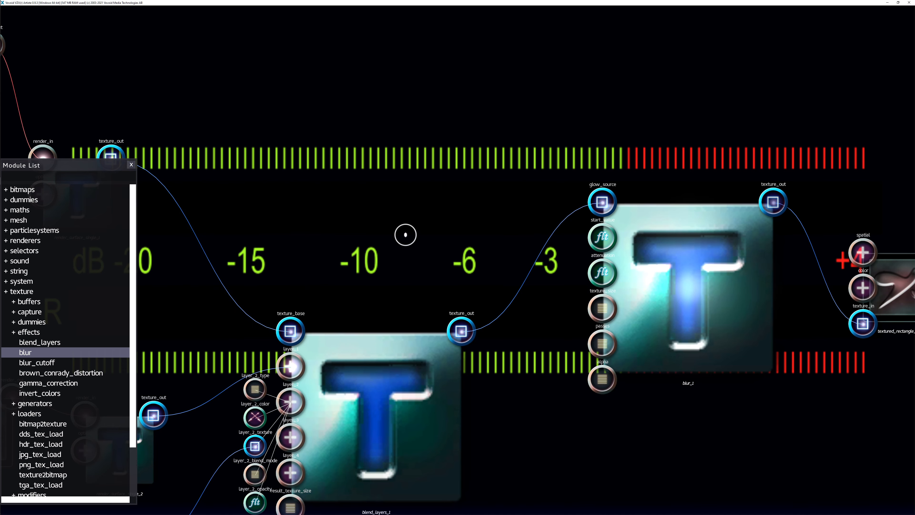
Step: Nudge blend_layers_1 and blur_1 upward to tidy their placement
left_click_drag(376, 398, 369, 372)
left_click_drag(376, 248, 434, 329)
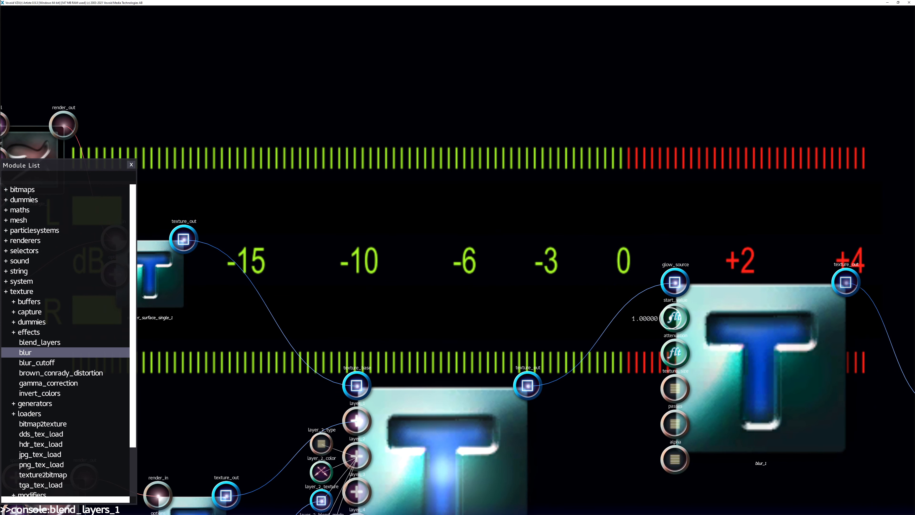
left_click_drag(669, 318, 616, 317)
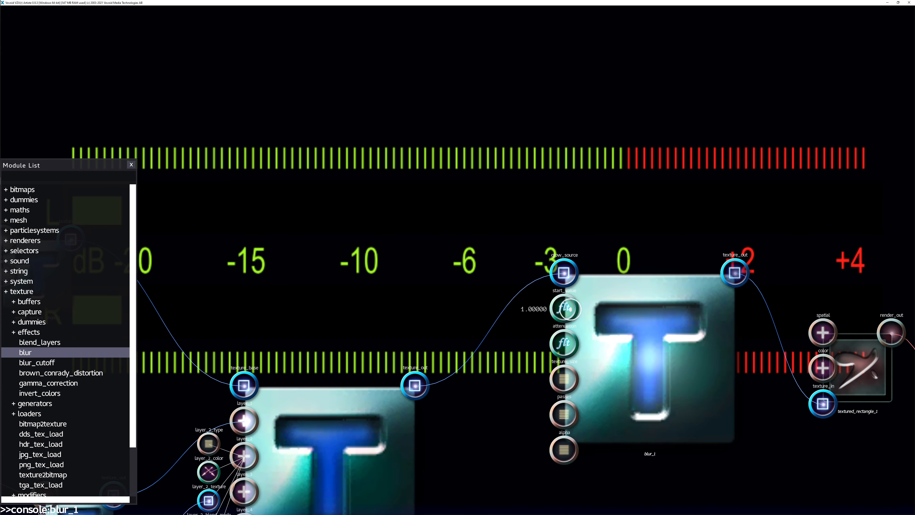
Step: Set blur_1's start_value to about 4.98 with its knob control and close the control
double_click(571, 309)
key("e")
key("w")
left_click_drag(539, 368, 523, 343)
left_click_drag(534, 388, 527, 343)
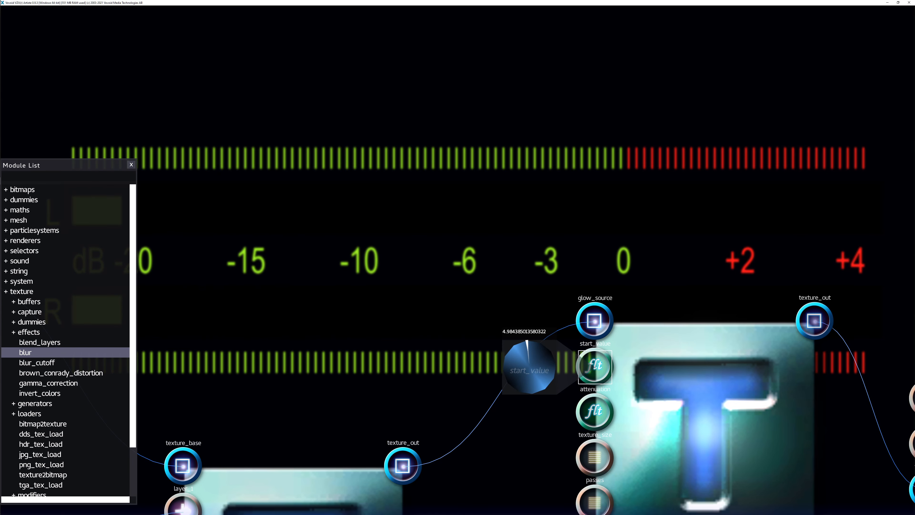
key("d")
right_click(529, 205)
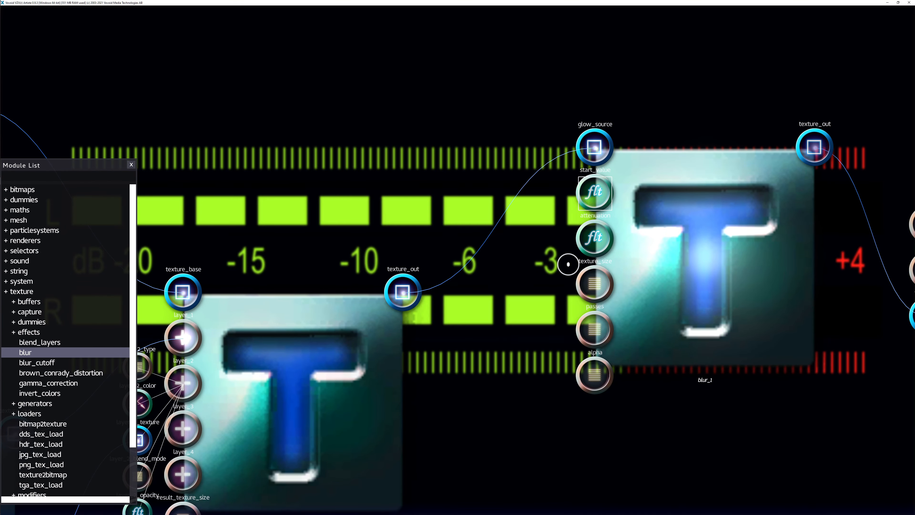
Step: Set the number of passes of blur_1 to TWO
left_click(601, 332)
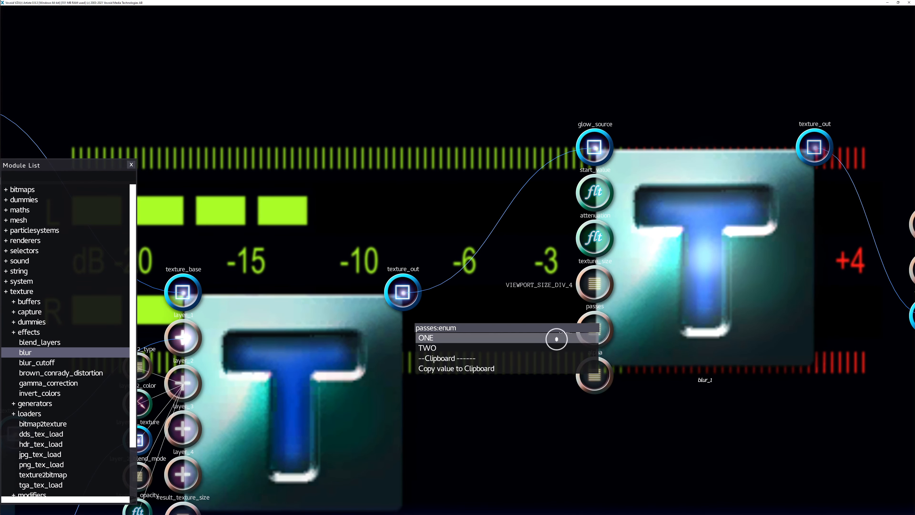
left_click(524, 348)
key("e")
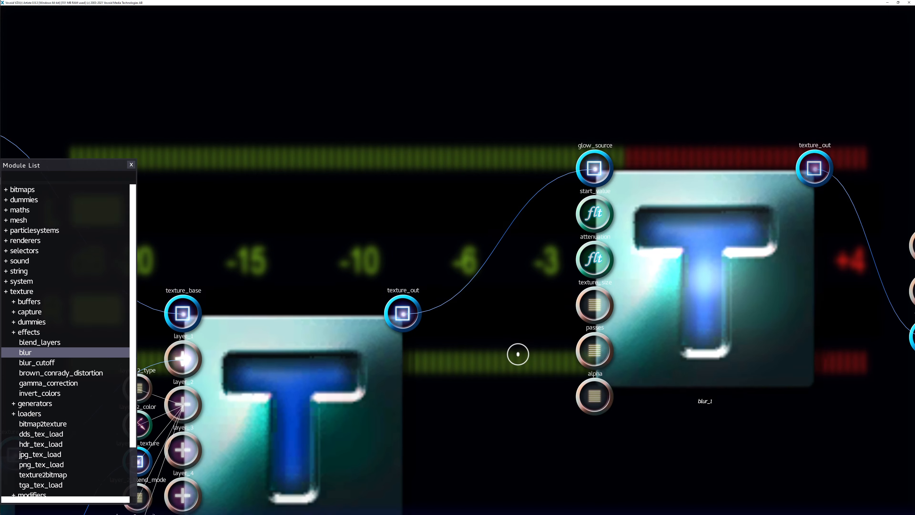
key("s")
key("d")
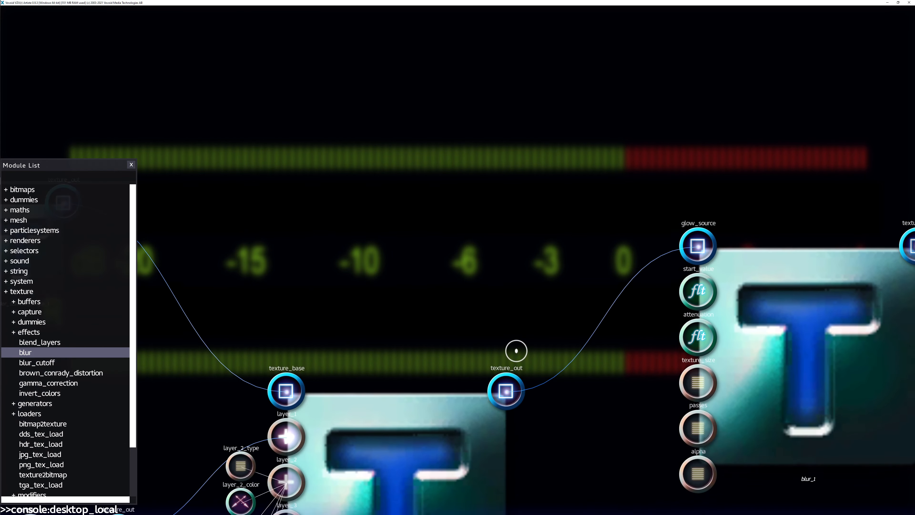
Step: Set blur_1's start_value to about 3.36 with its knob control and close the control
left_click(695, 269)
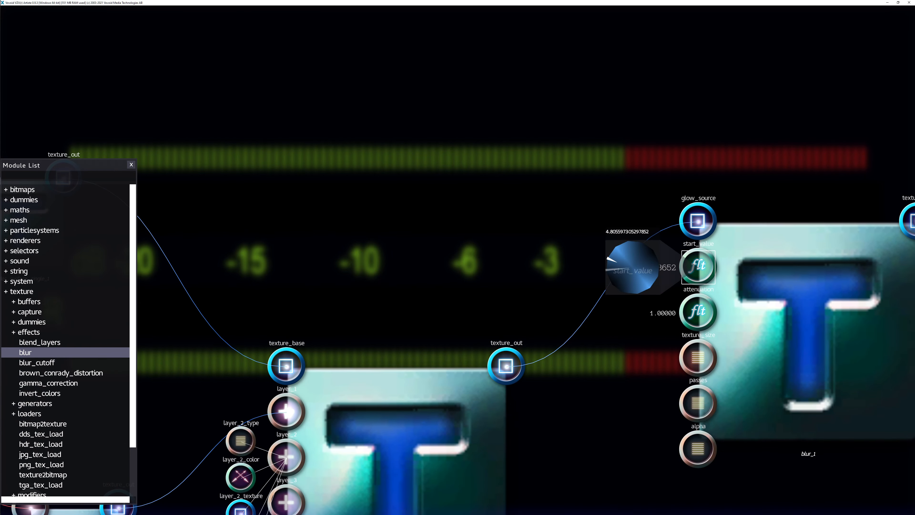
left_click_drag(637, 247, 623, 288)
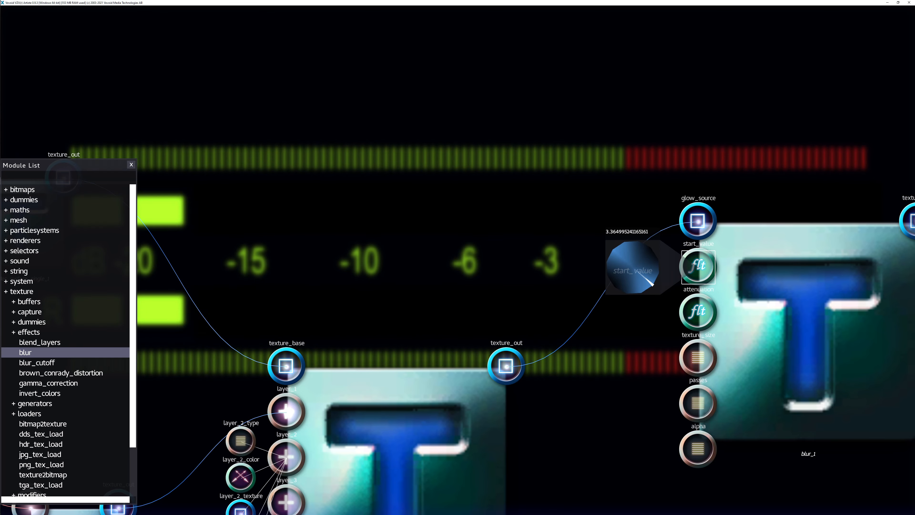
left_click(486, 239)
key("f")
key("w")
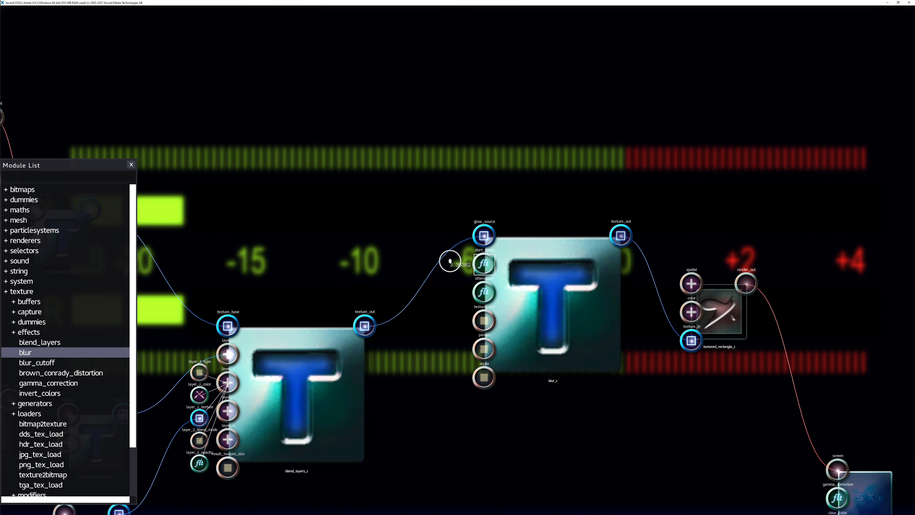
Step: Collapse the open layer_2 parameters of blend_layers_1 and line up blur_1 level with and close beside blend_layers_1
left_click_drag(521, 330, 515, 343)
left_click_drag(307, 400, 296, 335)
left_click(190, 332)
left_click(263, 343)
key("w")
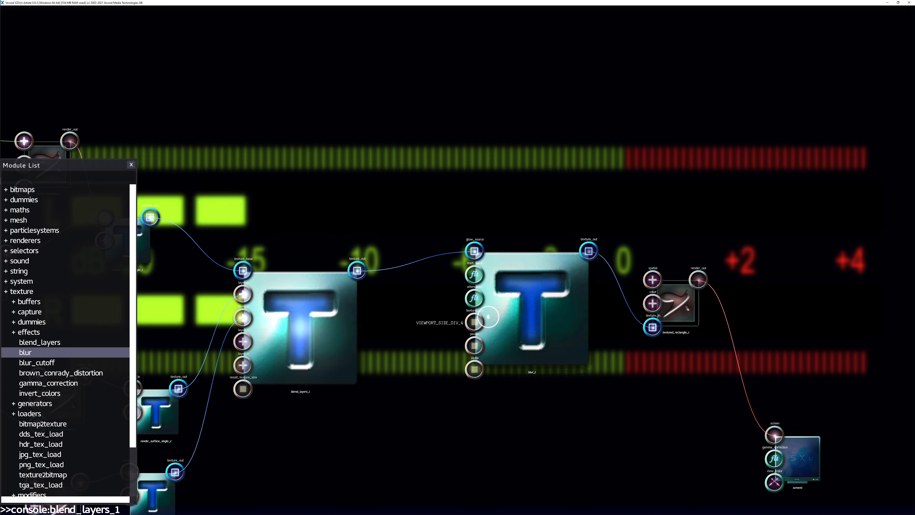
left_click_drag(544, 303, 495, 322)
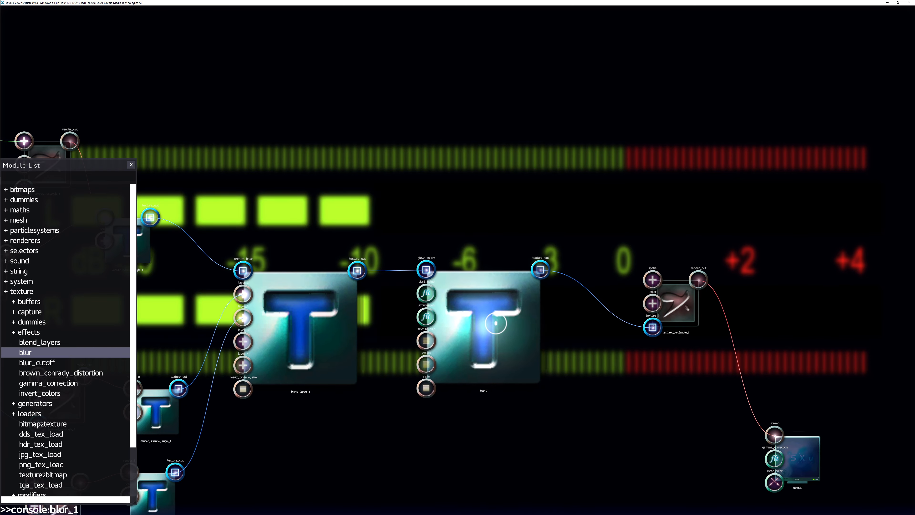
key("Up")
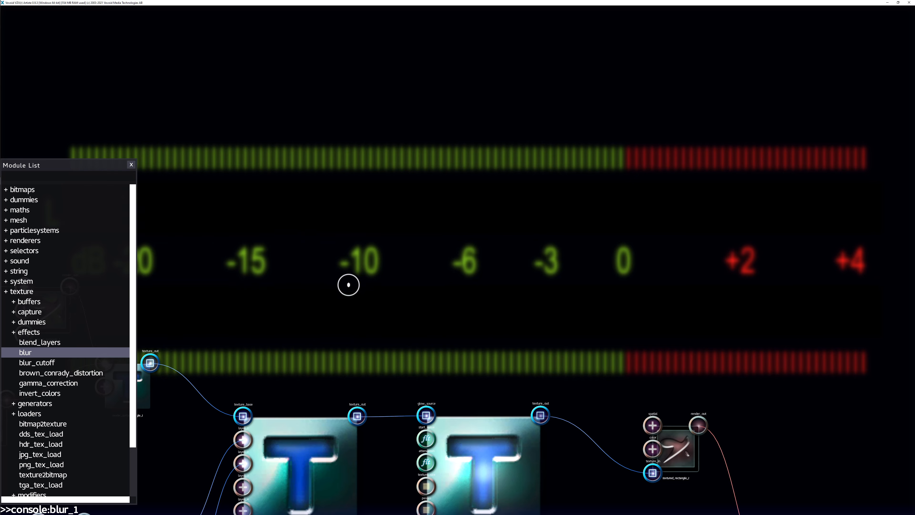
key("Down")
key("Right")
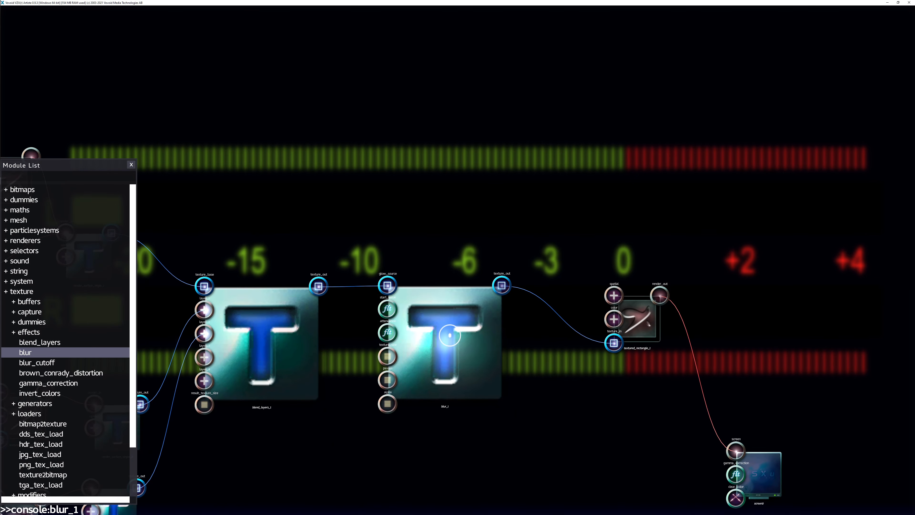
left_click_drag(450, 335, 441, 335)
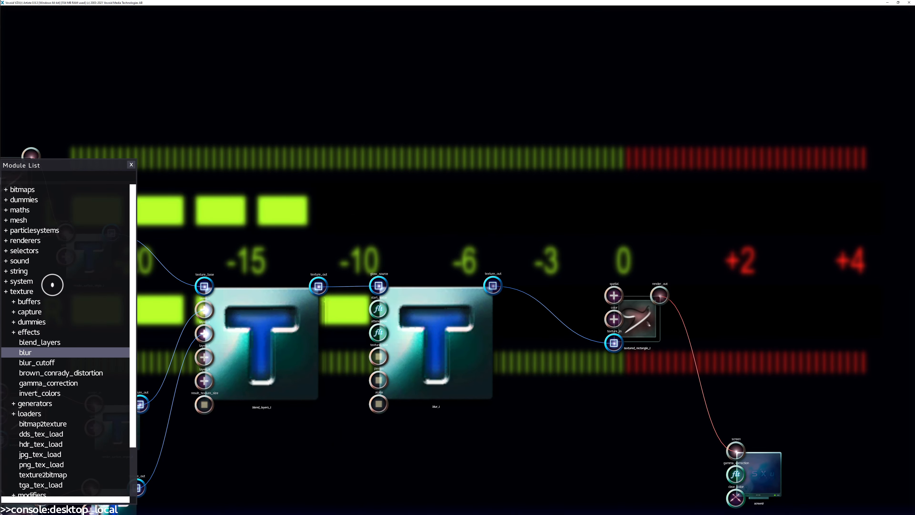
Step: Add a second textured_rectangle renderer to the output stage, below textured_rectangle_1
left_click(29, 240)
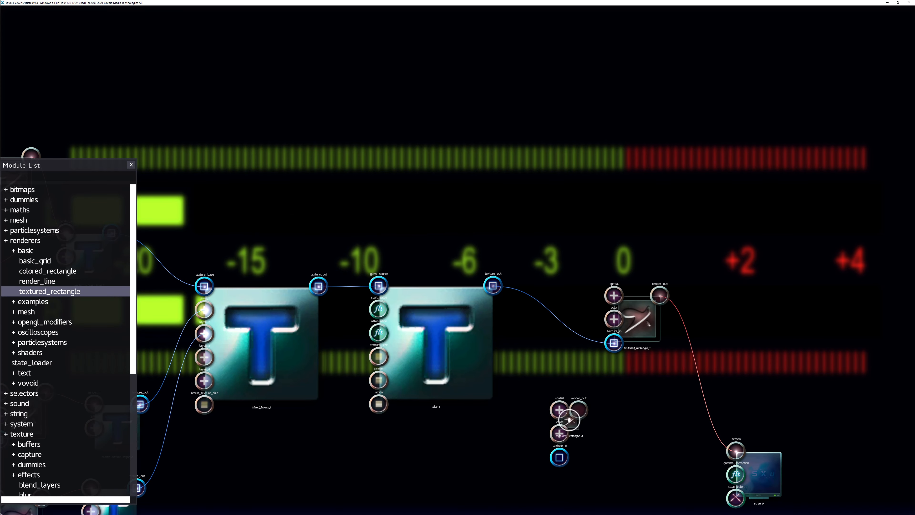
key("Down")
left_click(36, 240)
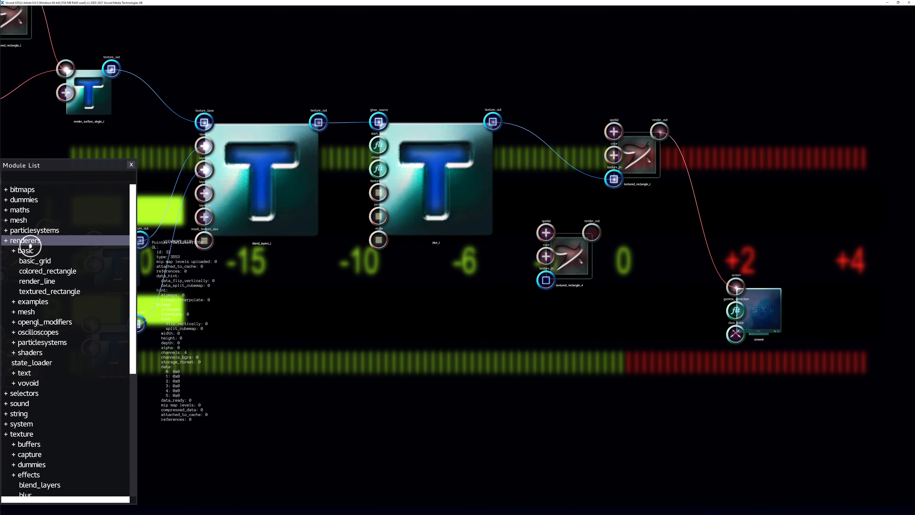
Step: Add a blend_mode module from the opengl_modifiers and place it between the new textured rectangle and screen0
left_click(21, 250)
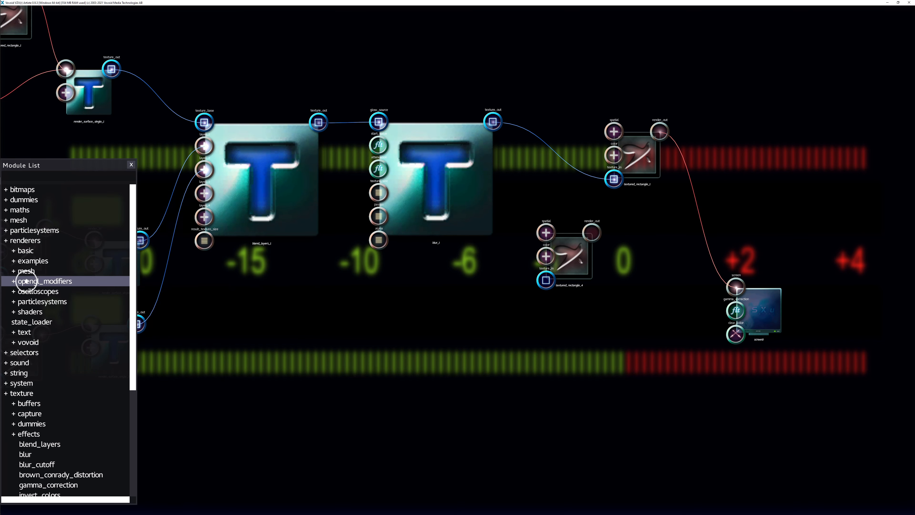
left_click(26, 281)
left_click(34, 312)
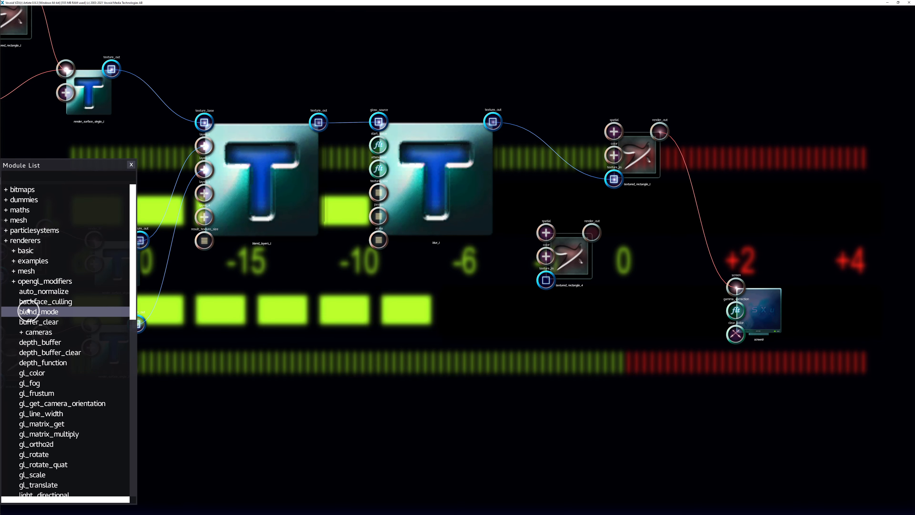
left_click_drag(593, 318, 521, 217)
scroll(639, 317, "up", 3)
left_click_drag(614, 262, 648, 257)
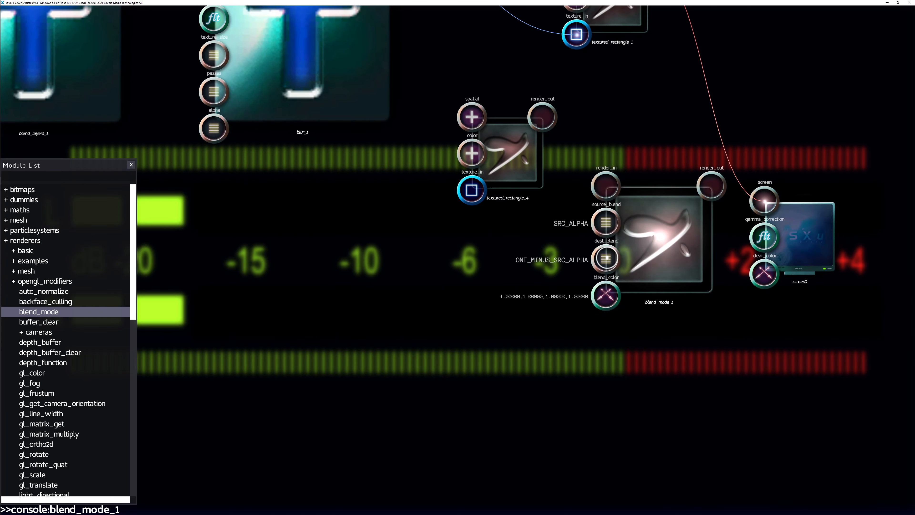
Step: Set the dest_blend of blend_mode_1 to ONE
right_click(602, 259)
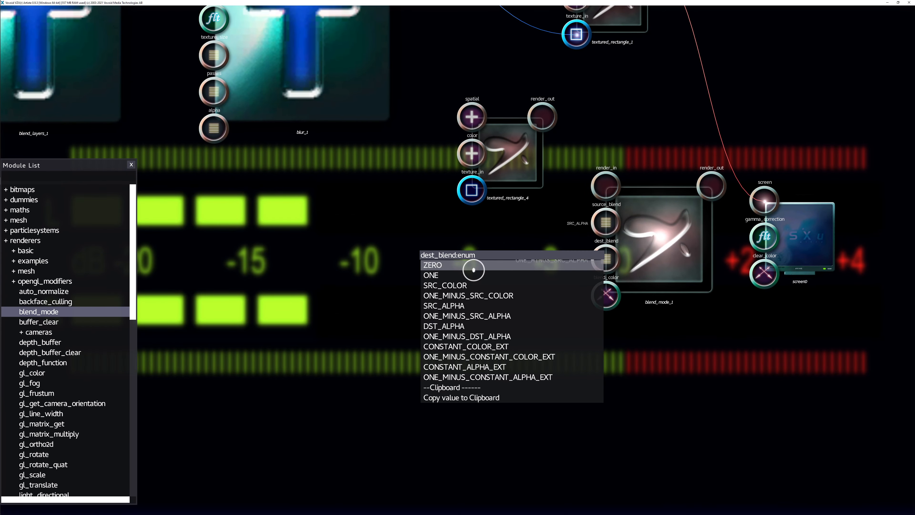
left_click(467, 316)
right_click(606, 258)
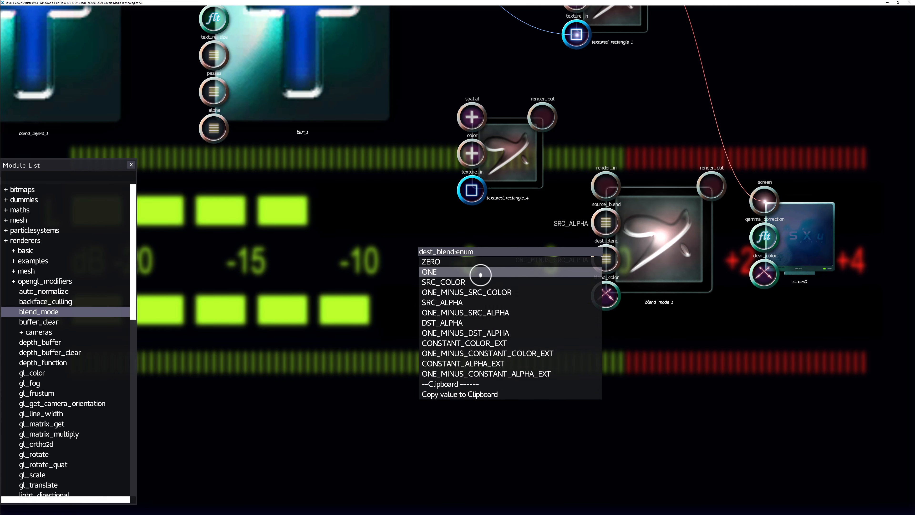
left_click(436, 269)
key("e")
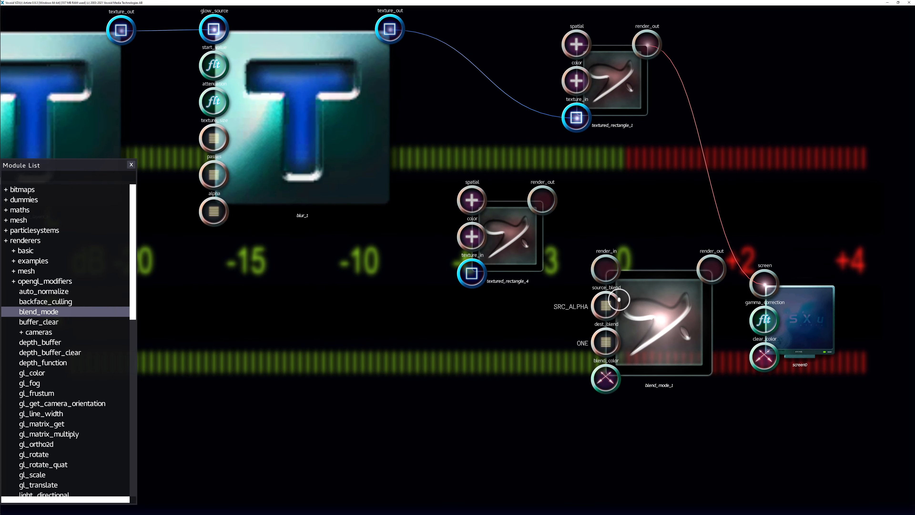
Step: Reposition blend_mode_1 just before screen0 and shift textured_rectangle_1 closer to blur_1
left_click_drag(650, 308, 646, 291)
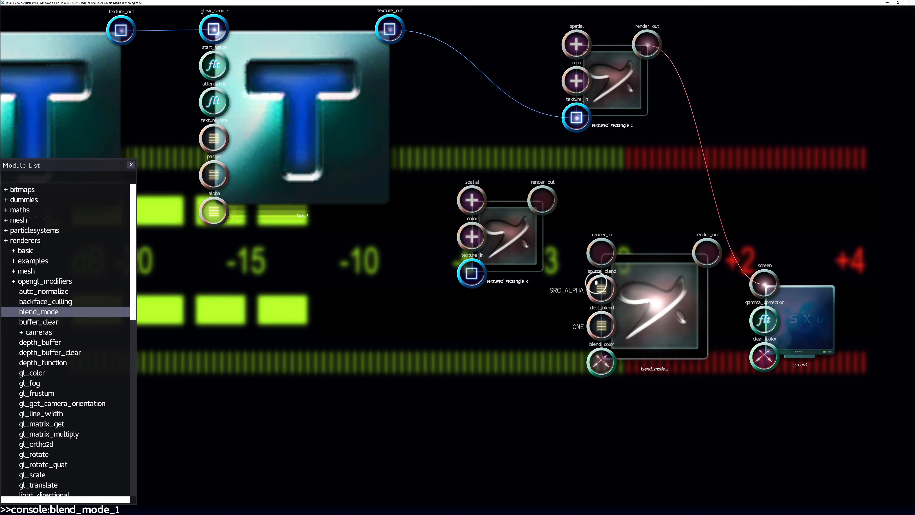
left_click_drag(662, 312, 661, 308)
key("e")
key("f")
key("w")
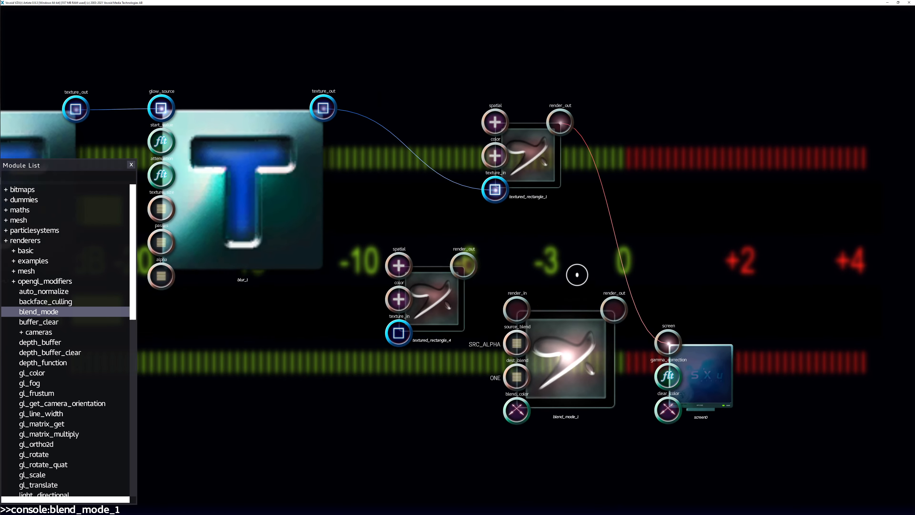
left_click_drag(515, 210, 467, 179)
left_click_drag(527, 359, 521, 345)
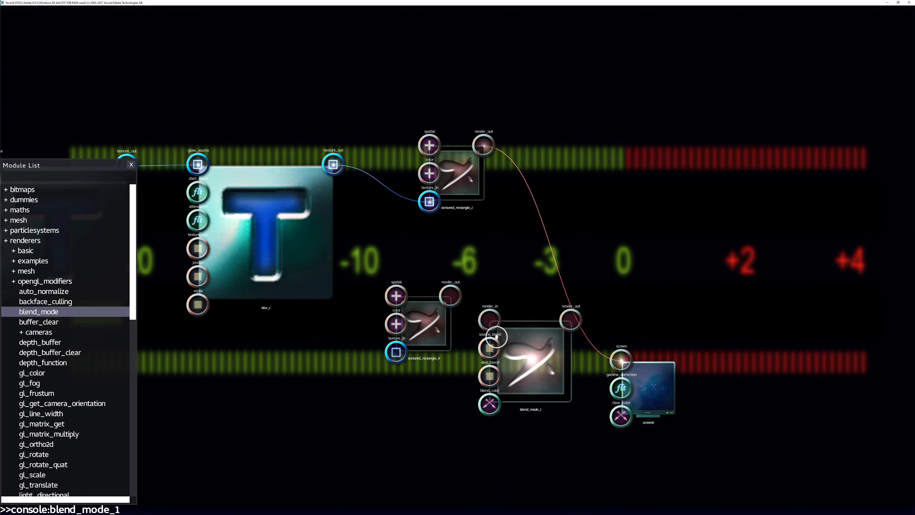
Step: Examine the available layer_1_blend_mode options of blend_layers_1, and close the layer_1 parameters without changing the mode
key("s")
key("d")
key("e")
key("r")
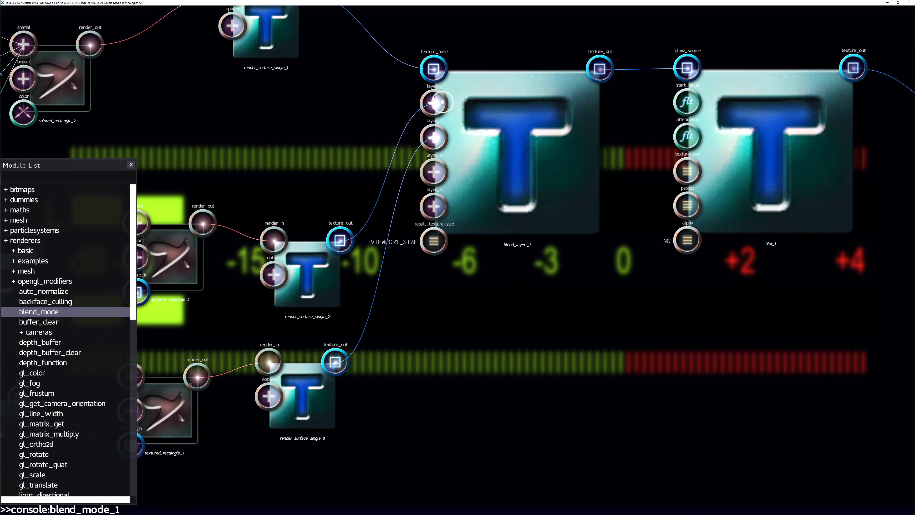
left_click(437, 103)
left_click(398, 172)
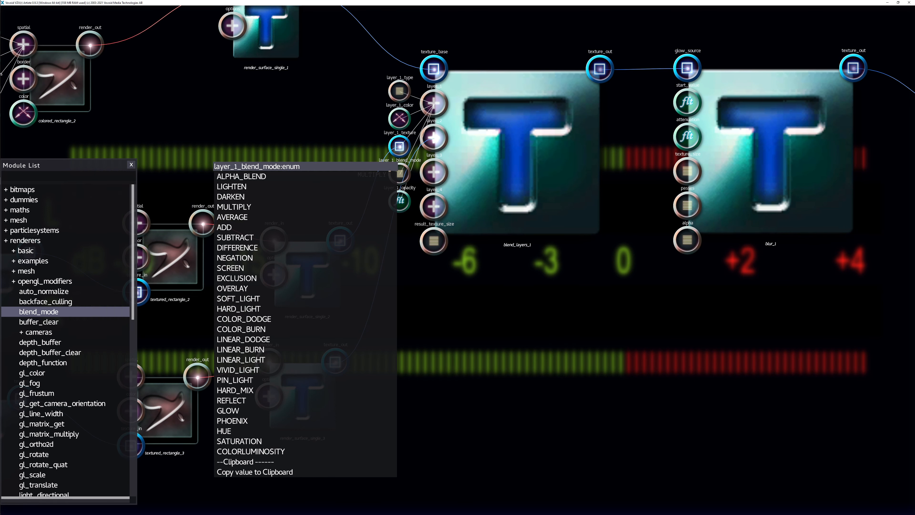
left_click(439, 108)
left_click(482, 128)
key("f")
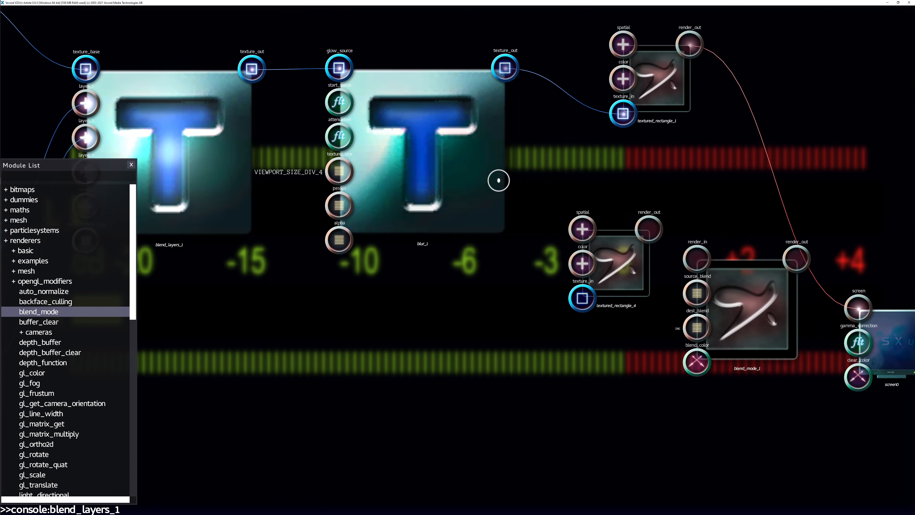
Step: Move blur_1 up and away from blend_layers_1 to make room for a second branch
key("f")
key("e")
key("s")
key("d")
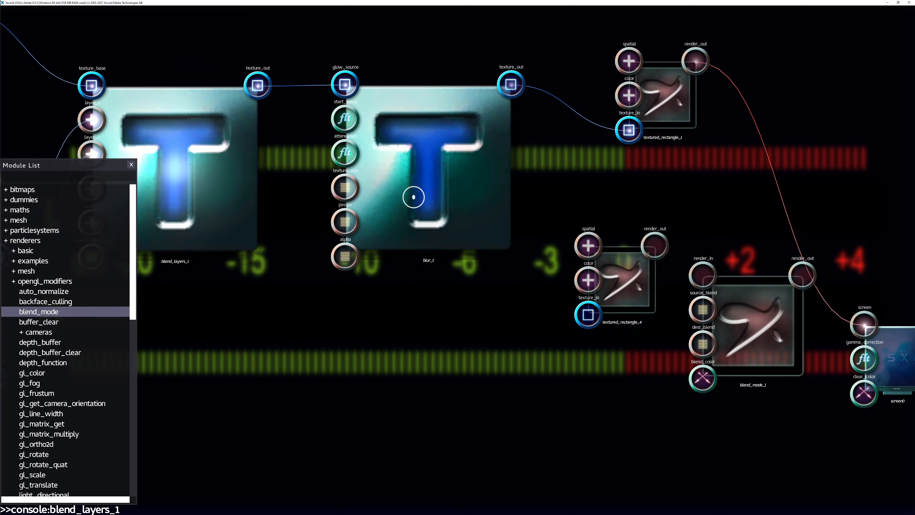
key("r")
left_click_drag(427, 181, 446, 105)
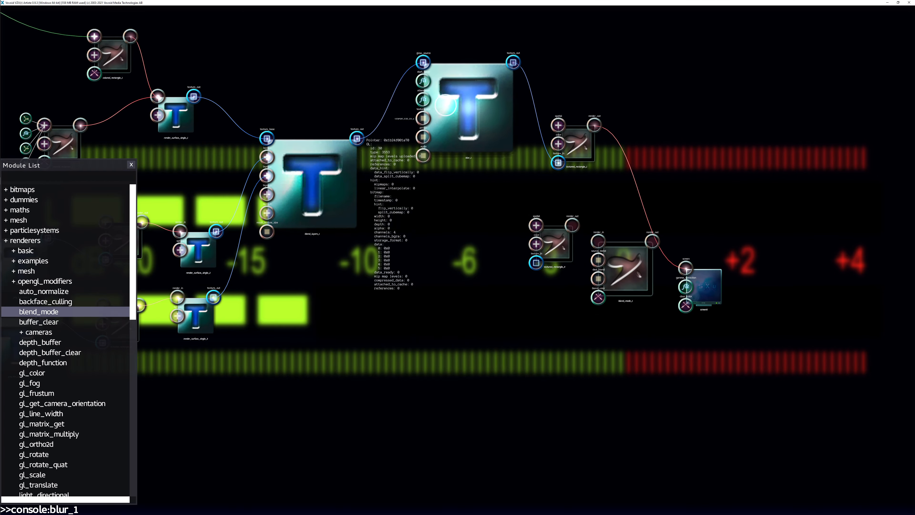
Step: Connect blend_layers_1's texture_out to textured_rectangle_4's texture_in, and nudge blur_1 and textured_rectangle_4 slightly upward
left_click_drag(356, 138, 536, 263)
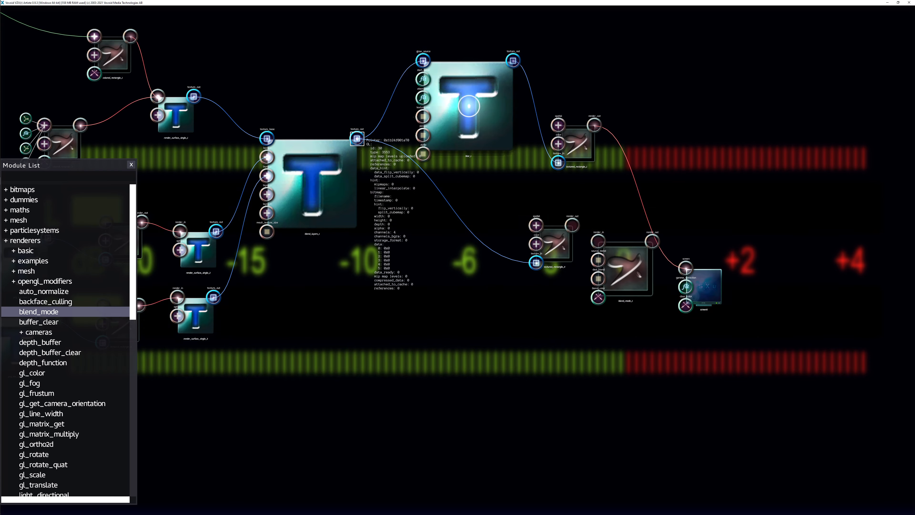
left_click_drag(469, 106, 467, 97)
left_click_drag(557, 238, 556, 235)
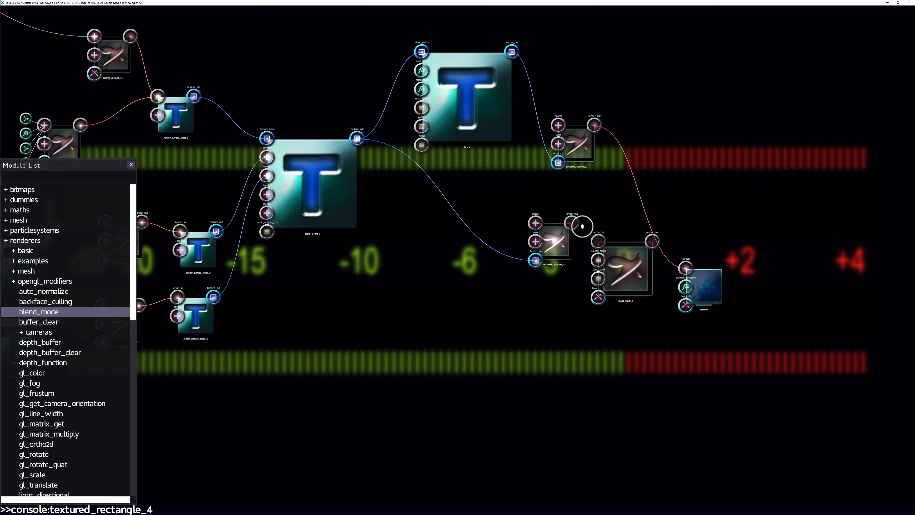
Step: Disconnect textured_rectangle_1 from screen0, feed both textured rectangles into blend_mode_1's render_in, and connect its render_out to the screen input
right_click(640, 191)
left_click(644, 197)
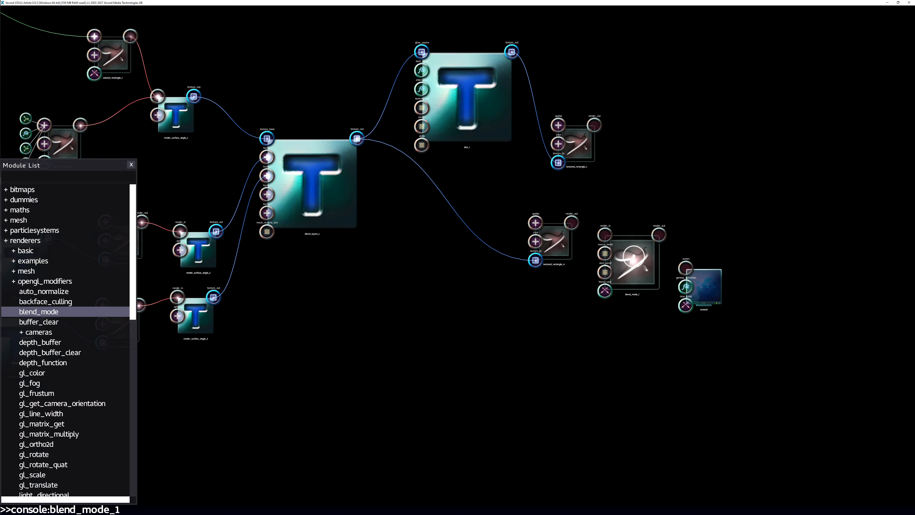
left_click_drag(580, 220, 594, 126)
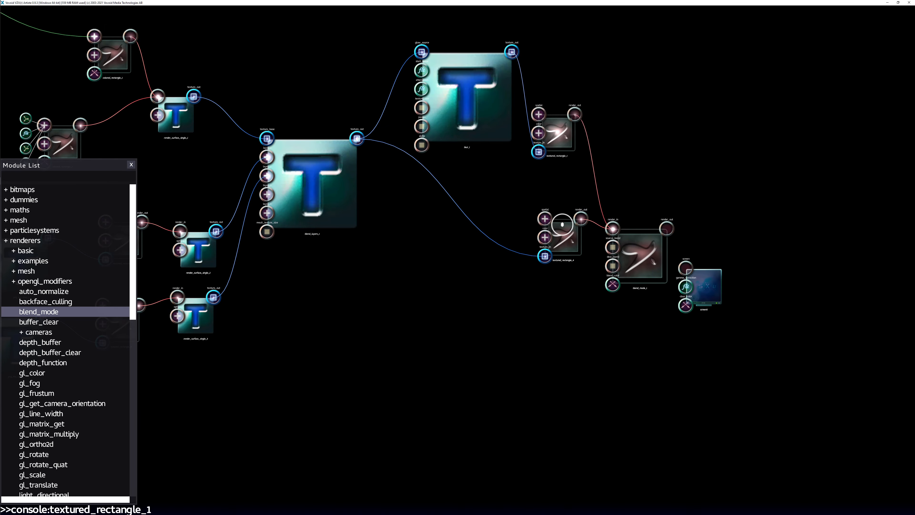
left_click_drag(681, 267, 650, 221)
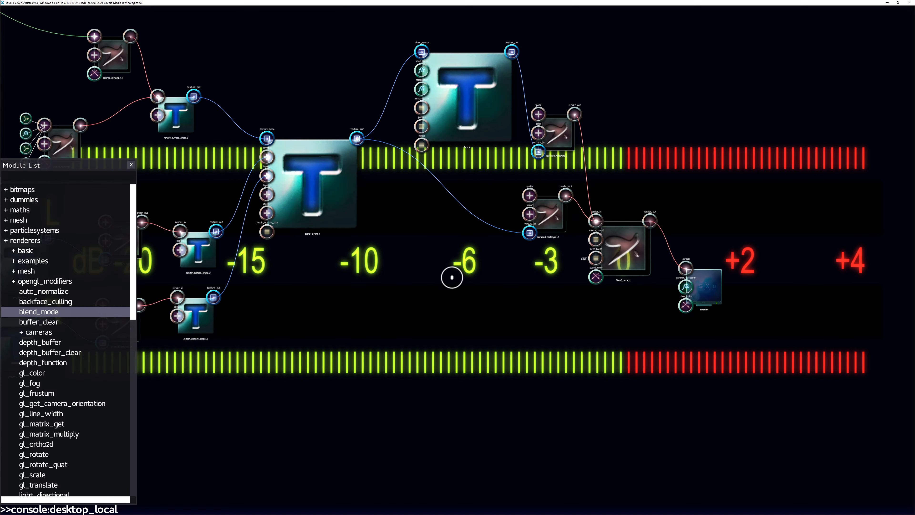
Step: Preview the glowing VU meter with the editor interface hidden, and bring the interface back
key("ctrl+alt+f")
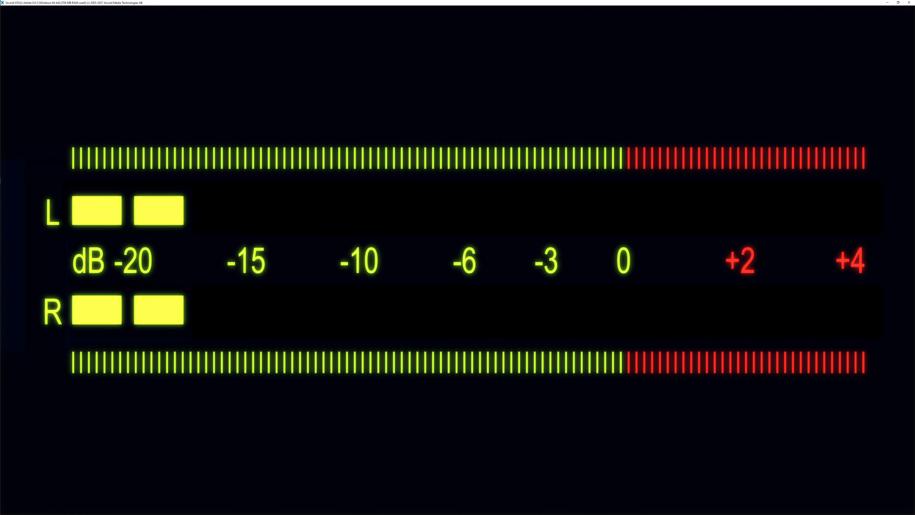
key("ctrl+alt+f")
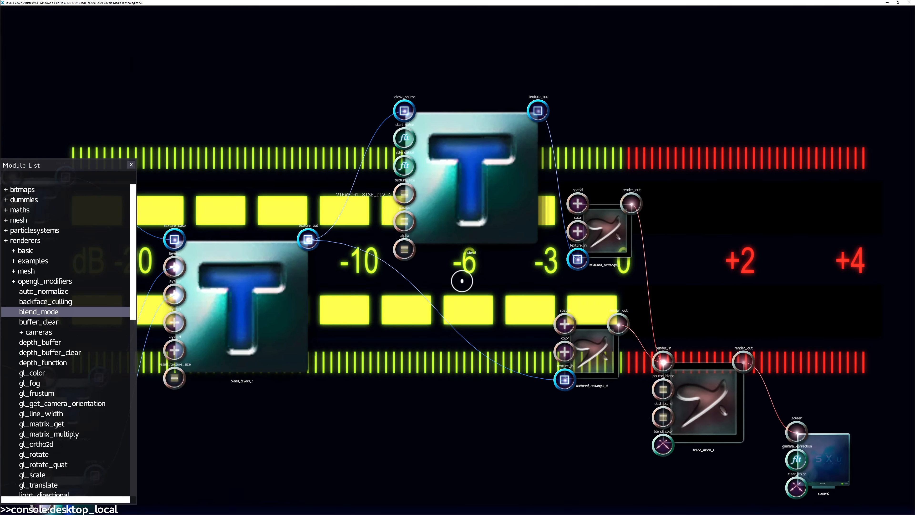
Step: Expand the color parameters of textured_rectangle_1 and set its global_alpha to about 0.56 with the knob control
scroll(464, 245, "up", 1)
left_click_drag(474, 224, 473, 213)
left_click_drag(384, 236, 505, 239)
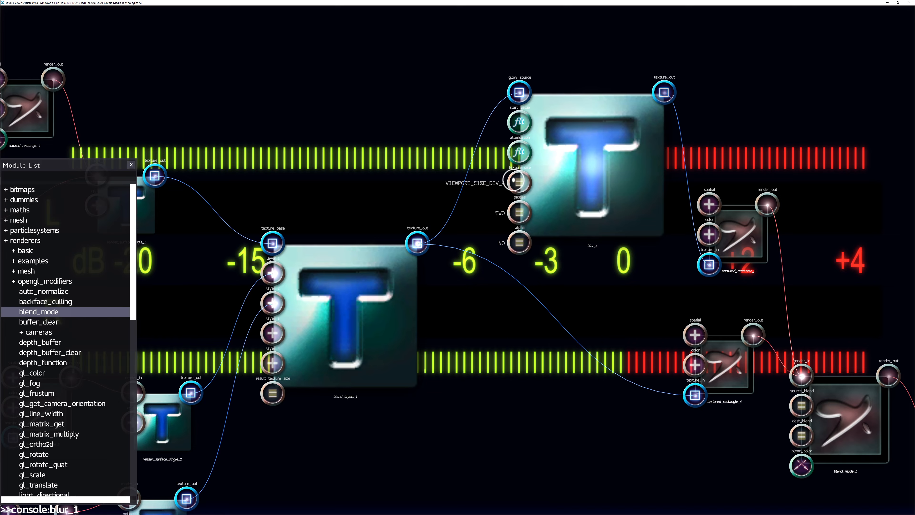
scroll(513, 155, "up", 1)
left_click_drag(513, 155, 380, 122)
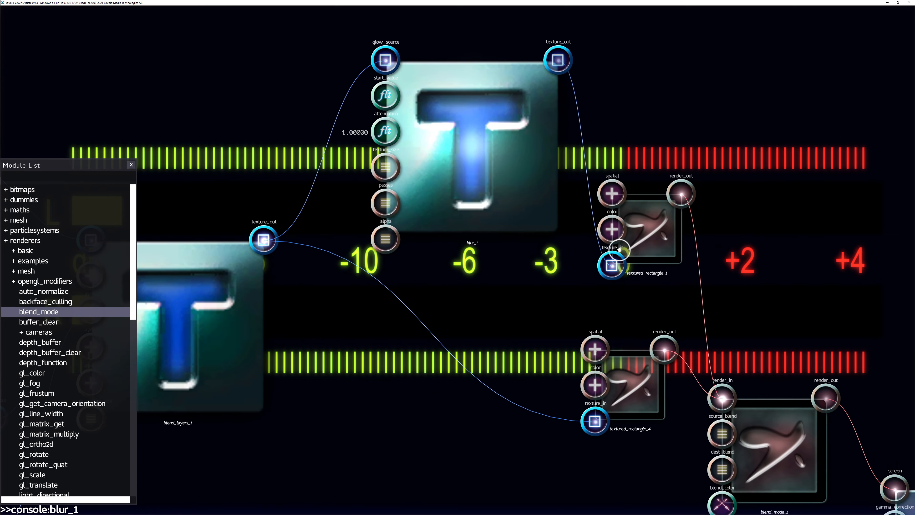
left_click(710, 233)
scroll(628, 226, "up", 2)
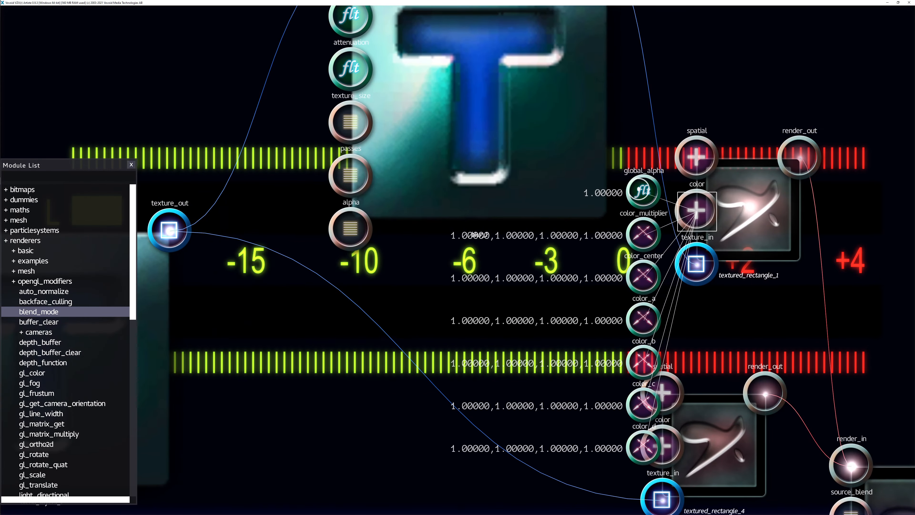
double_click(644, 192)
left_click_drag(573, 184, 573, 220)
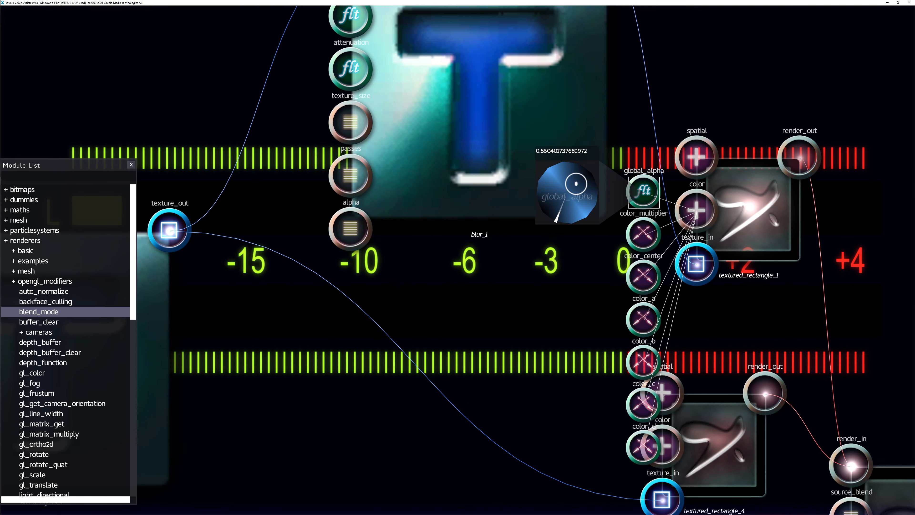
Step: Check the meter's look at the new glow opacity with the editor interface hidden, and restore the interface
key("Up")
key("alt+t")
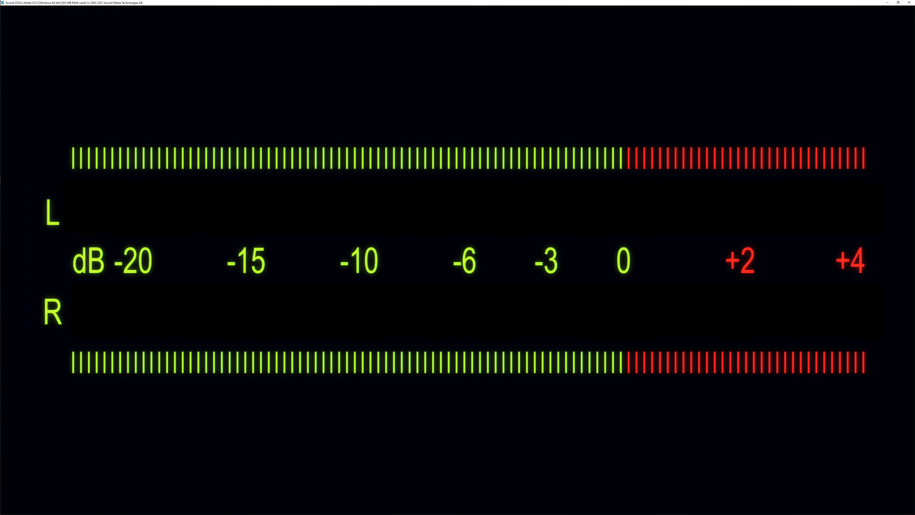
key("alt+t")
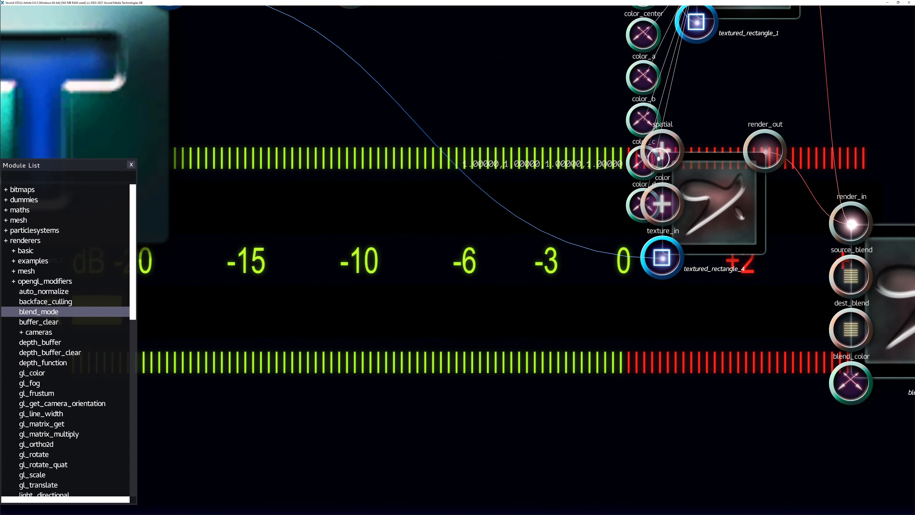
Step: Collapse textured_rectangle_1's color parameters, expand those of textured_rectangle_4, and set its global_alpha to about 0.19
key("Up")
double_click(697, 186)
key("Down")
double_click(662, 231)
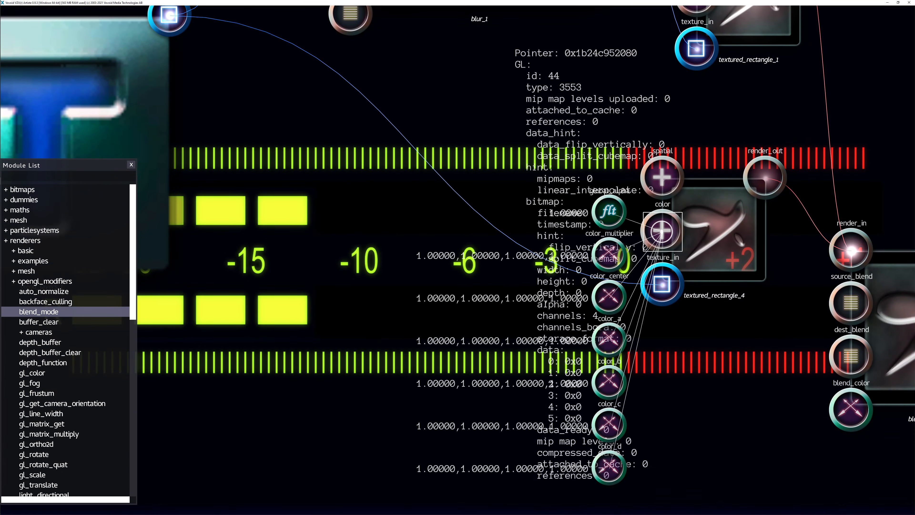
double_click(609, 212)
left_click_drag(533, 213, 533, 250)
left_click_drag(555, 199, 556, 199)
key("w")
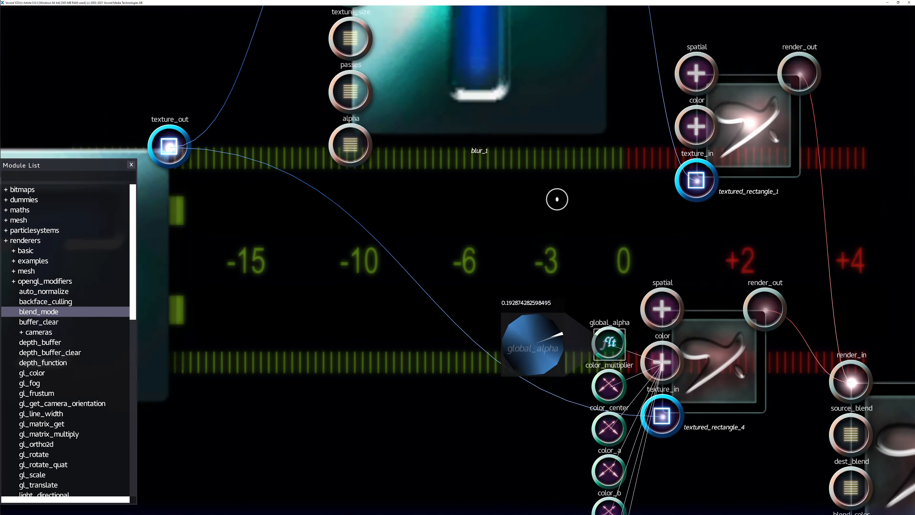
Step: Expand textured_rectangle_1's color parameters again, set its global_alpha to about 1.0, and preview the meter with the interface hidden
left_click(710, 136)
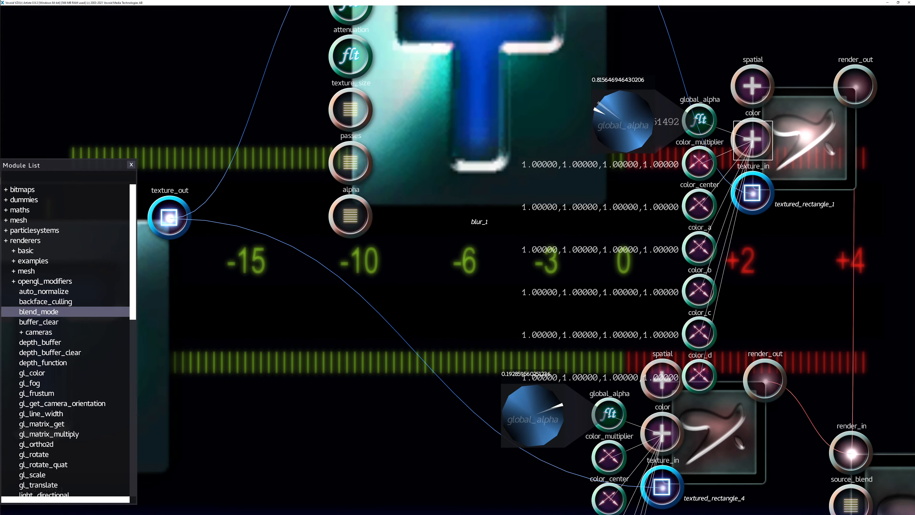
key("ctrl+alt+p")
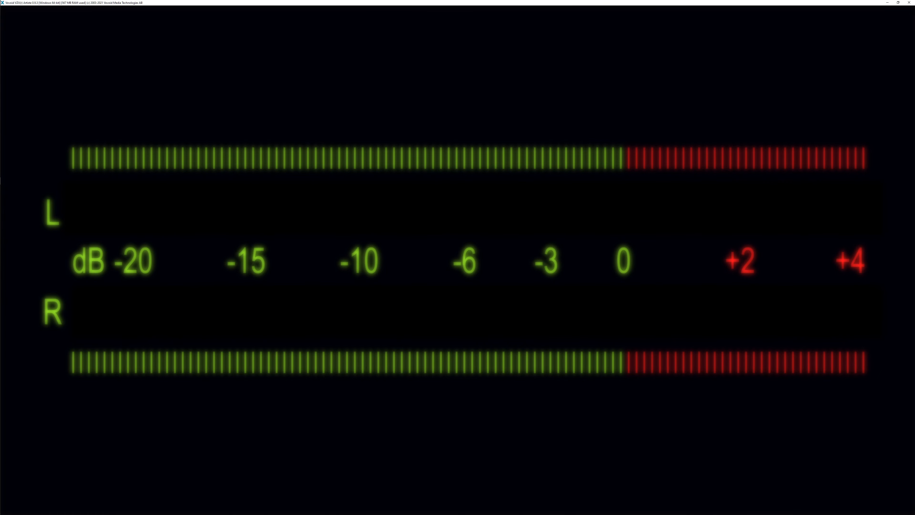
key("ctrl+alt+p")
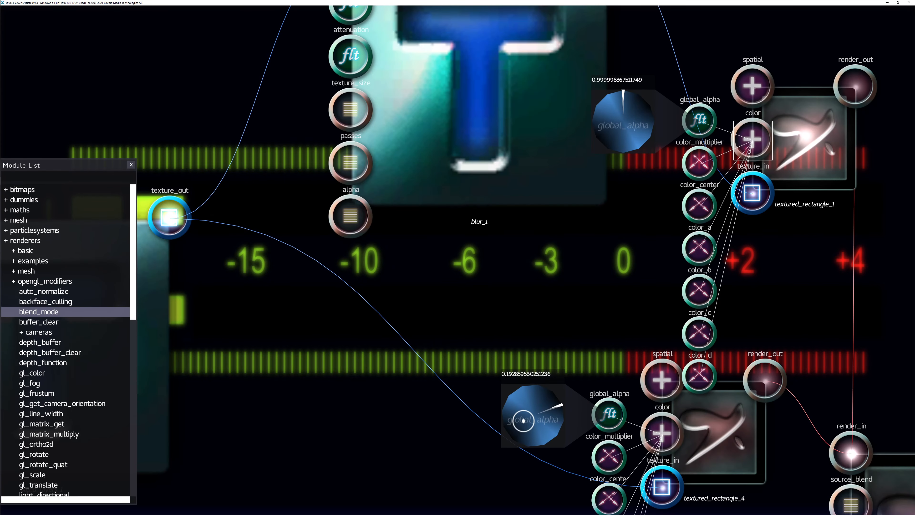
Step: Raise textured_rectangle_4's global_alpha to strengthen the sharp layer, and preview the meter with the editor interface hidden
left_click_drag(524, 421, 524, 386)
left_click_drag(528, 449, 589, 329)
scroll(597, 316, "down", 3)
key("ctrl+alt+p")
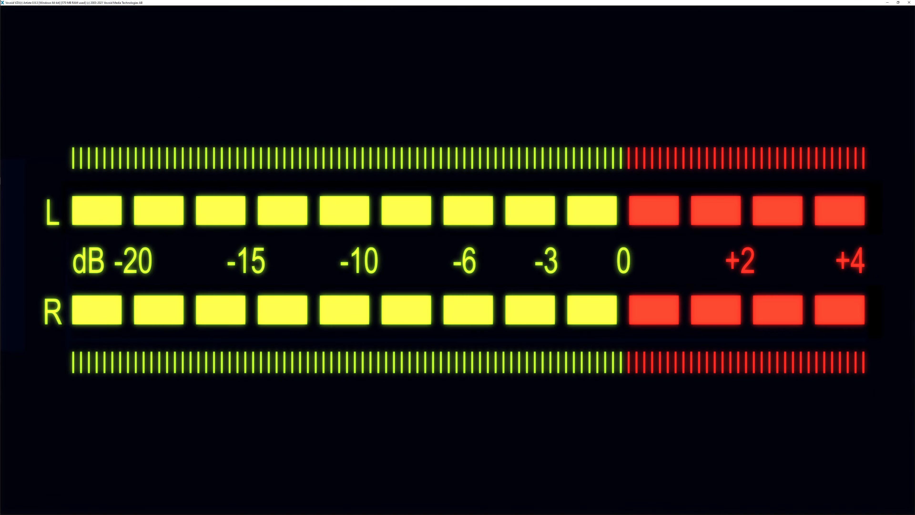